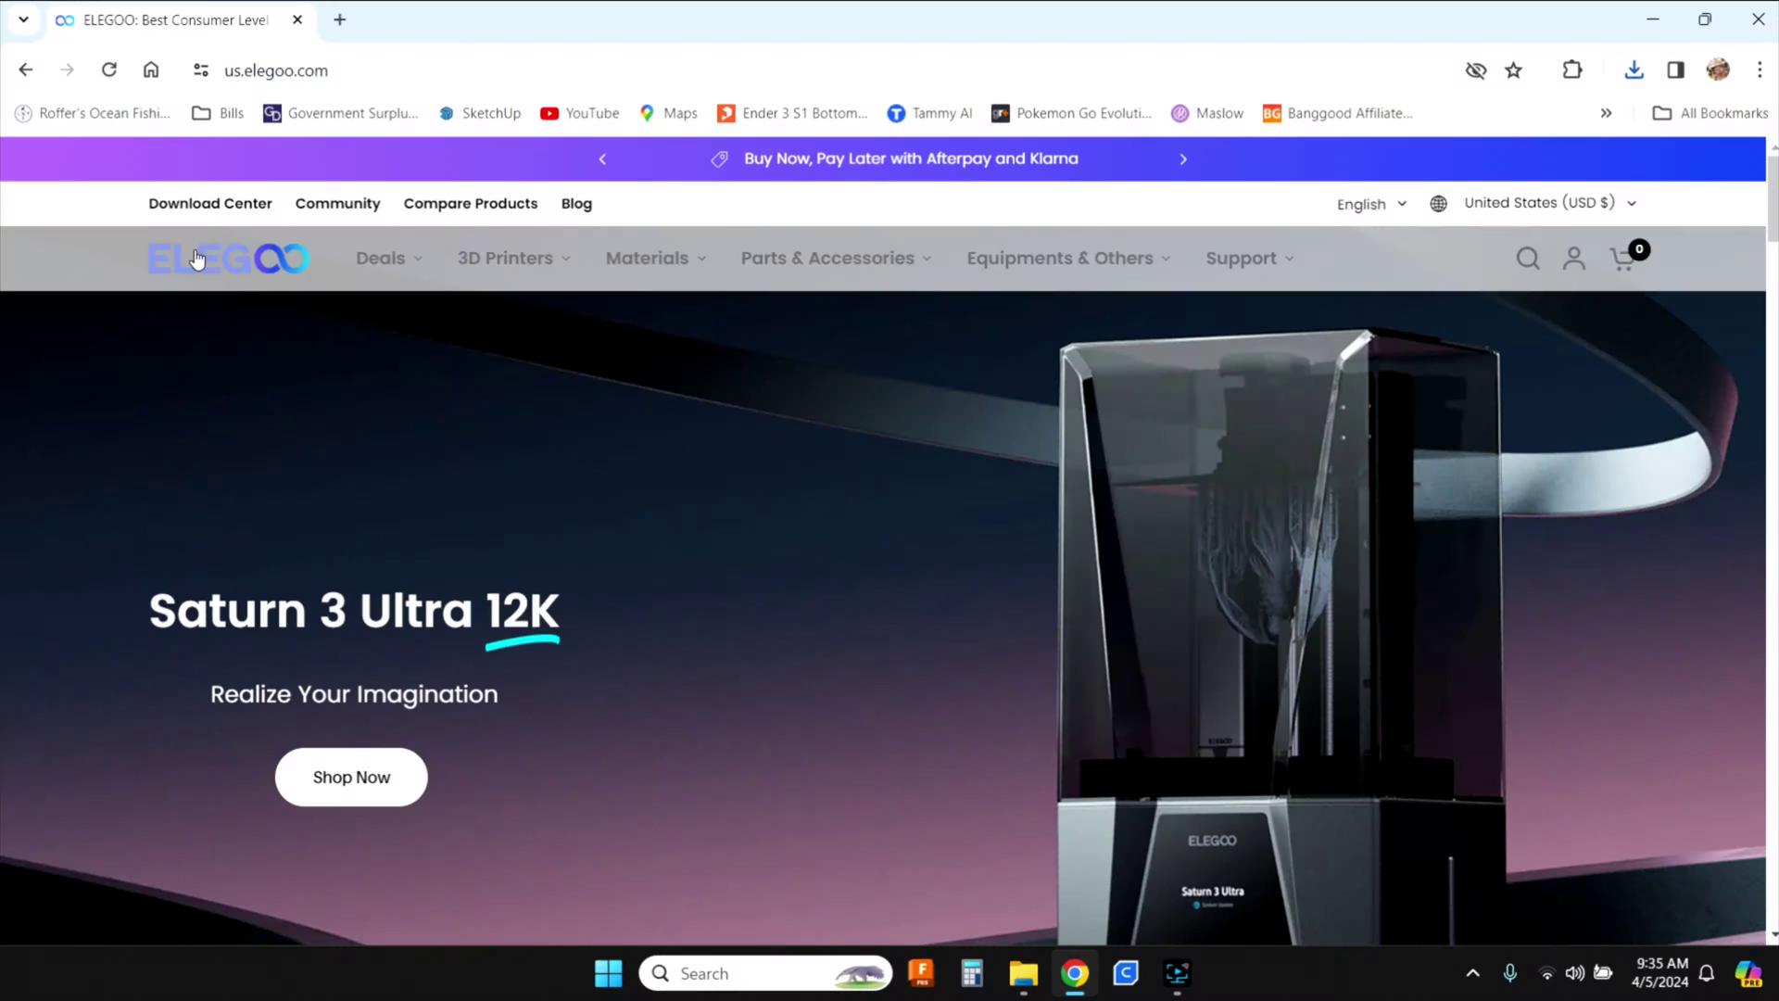
# Go to the Download Center's Laser Engraver downloads section on the Elegoo website
pyautogui.click(219, 206)
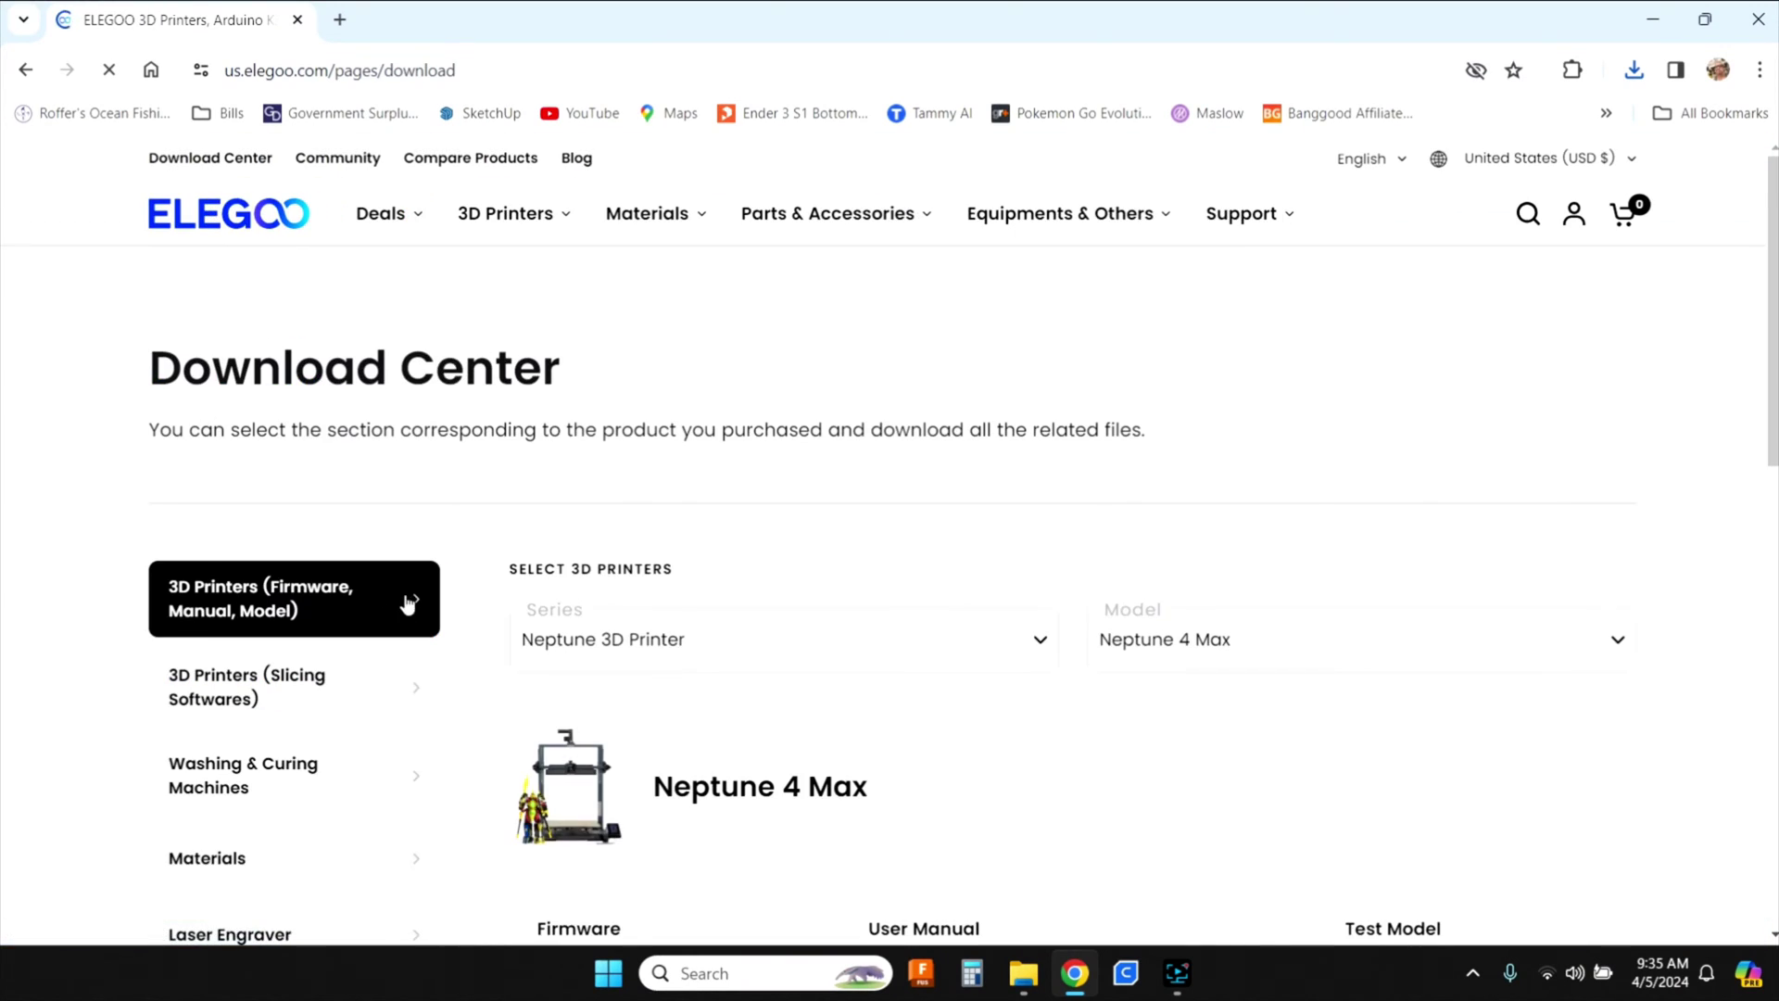
pyautogui.scroll(-3, 399, 593)
pyautogui.click(203, 606)
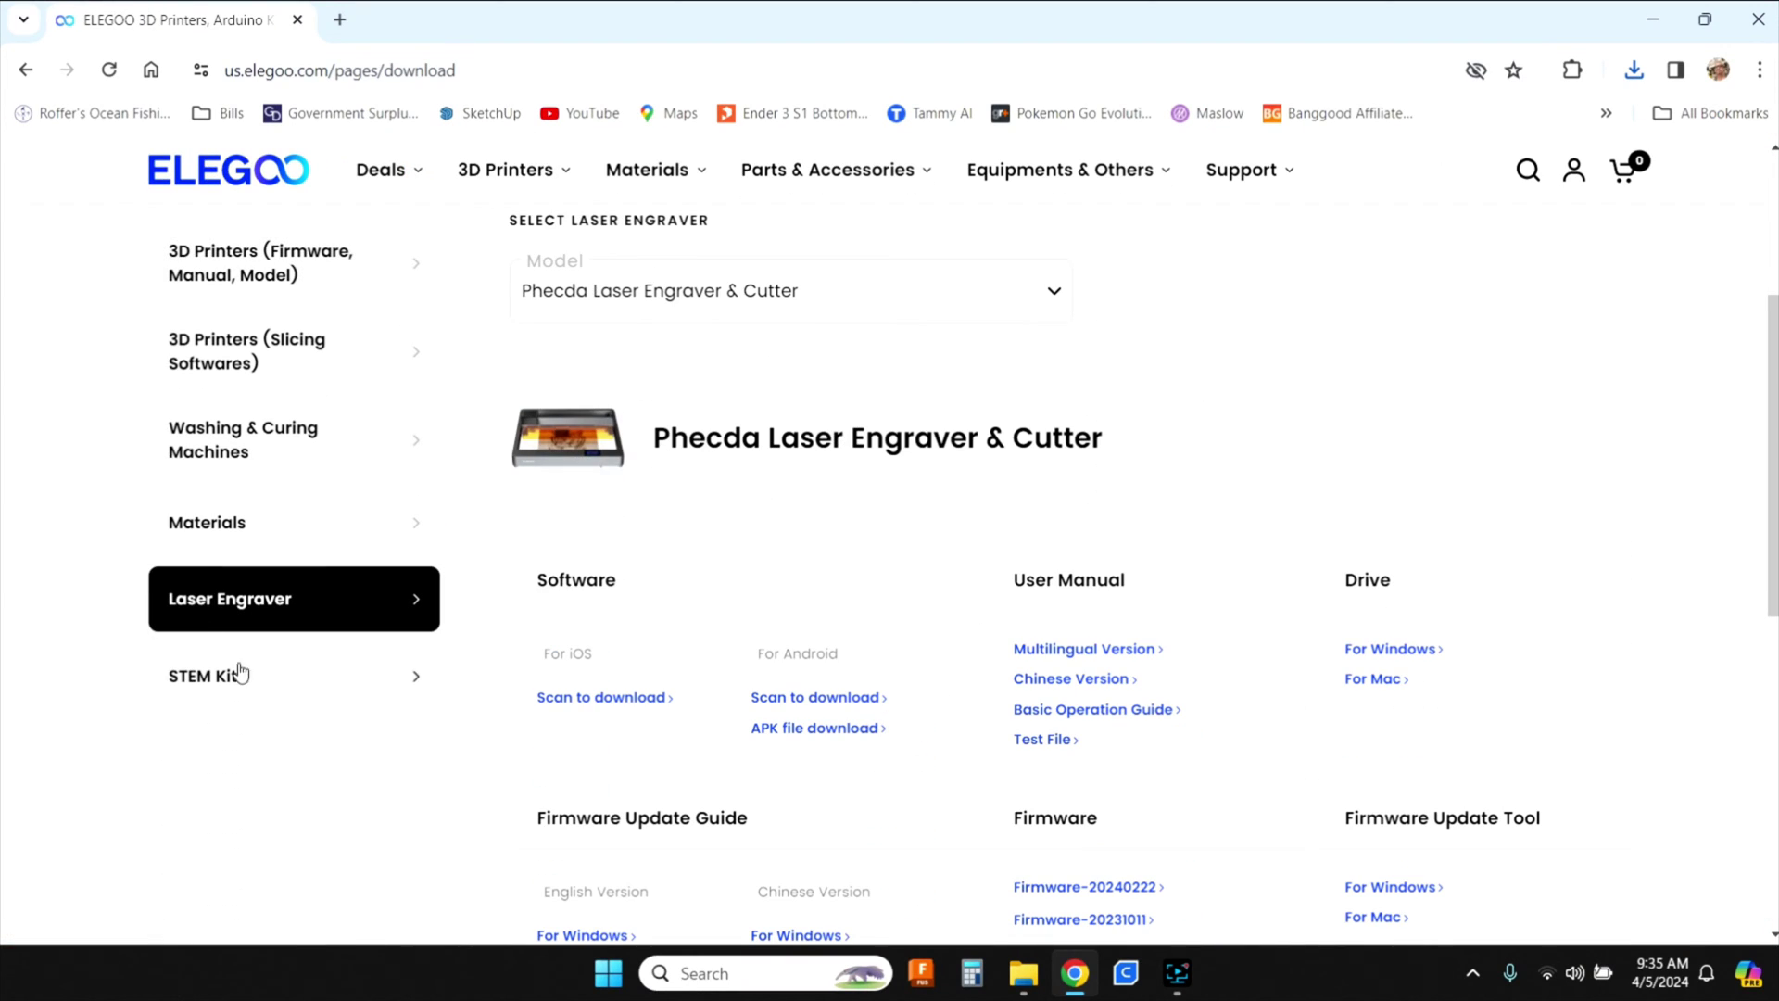
pyautogui.scroll(-1, 659, 644)
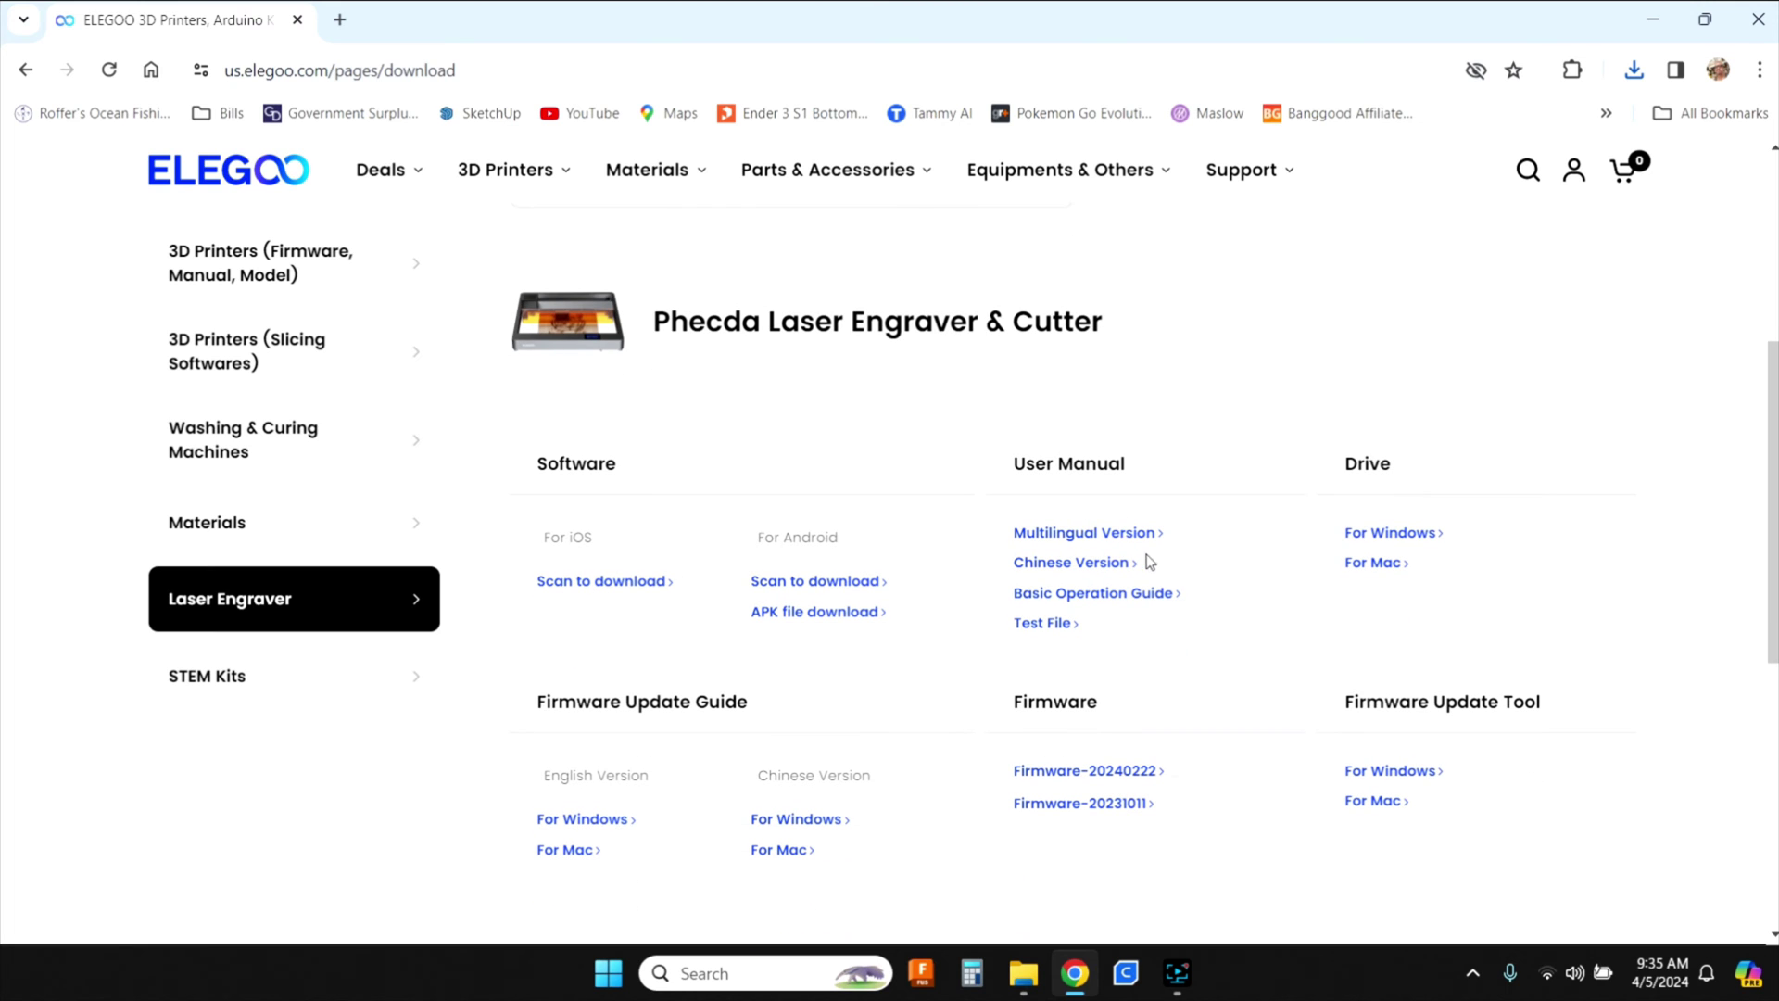
# Download the Windows USB driver, Windows guide, Firmware-20240222 and Windows update tool, then show the Elegoo folder
pyautogui.click(1368, 540)
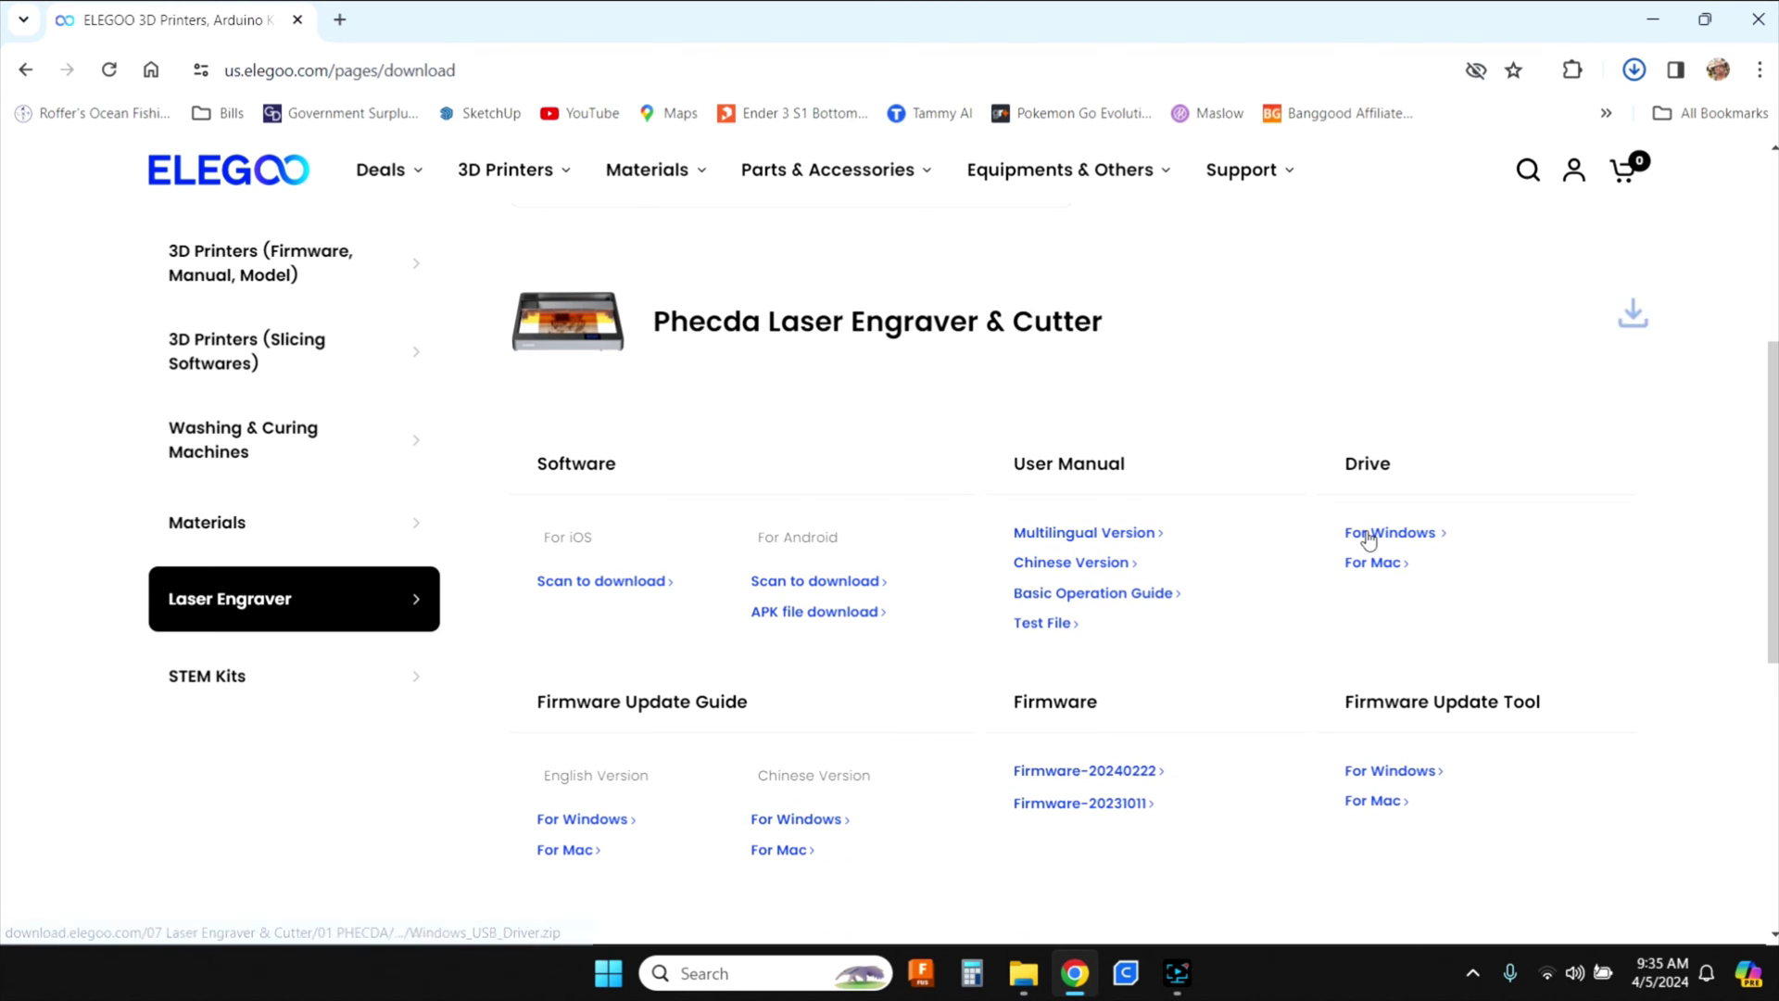
pyautogui.click(576, 821)
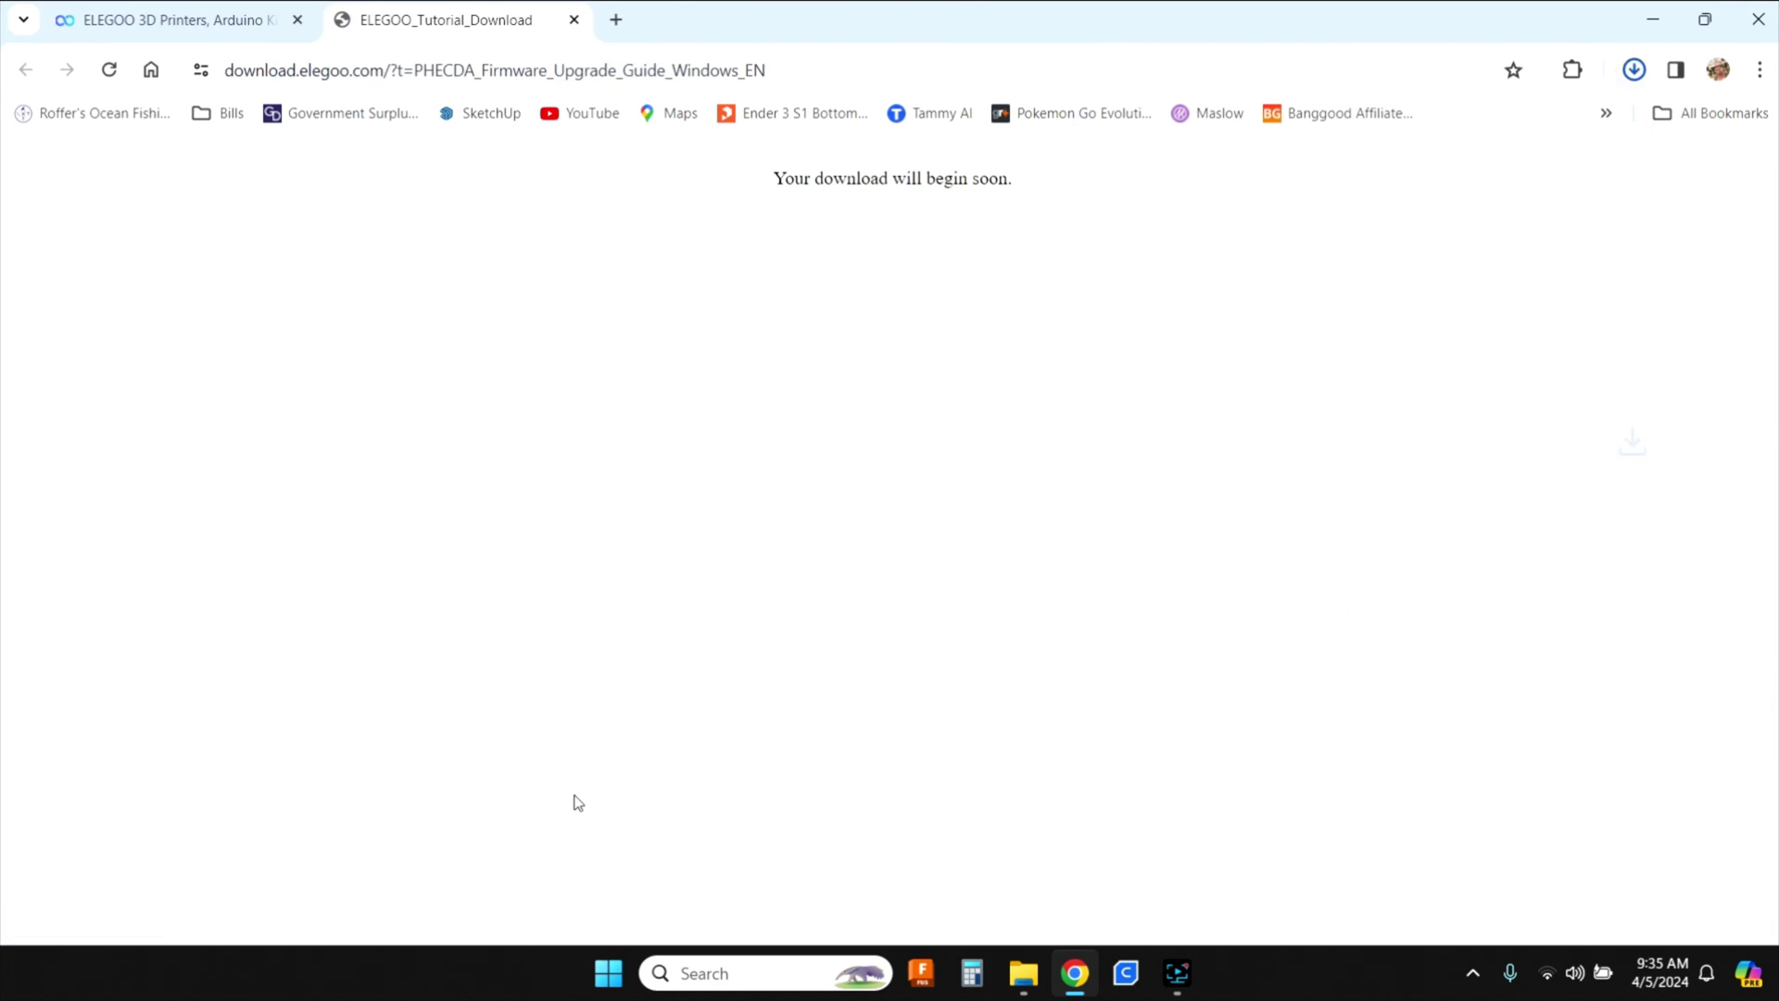
pyautogui.click(233, 35)
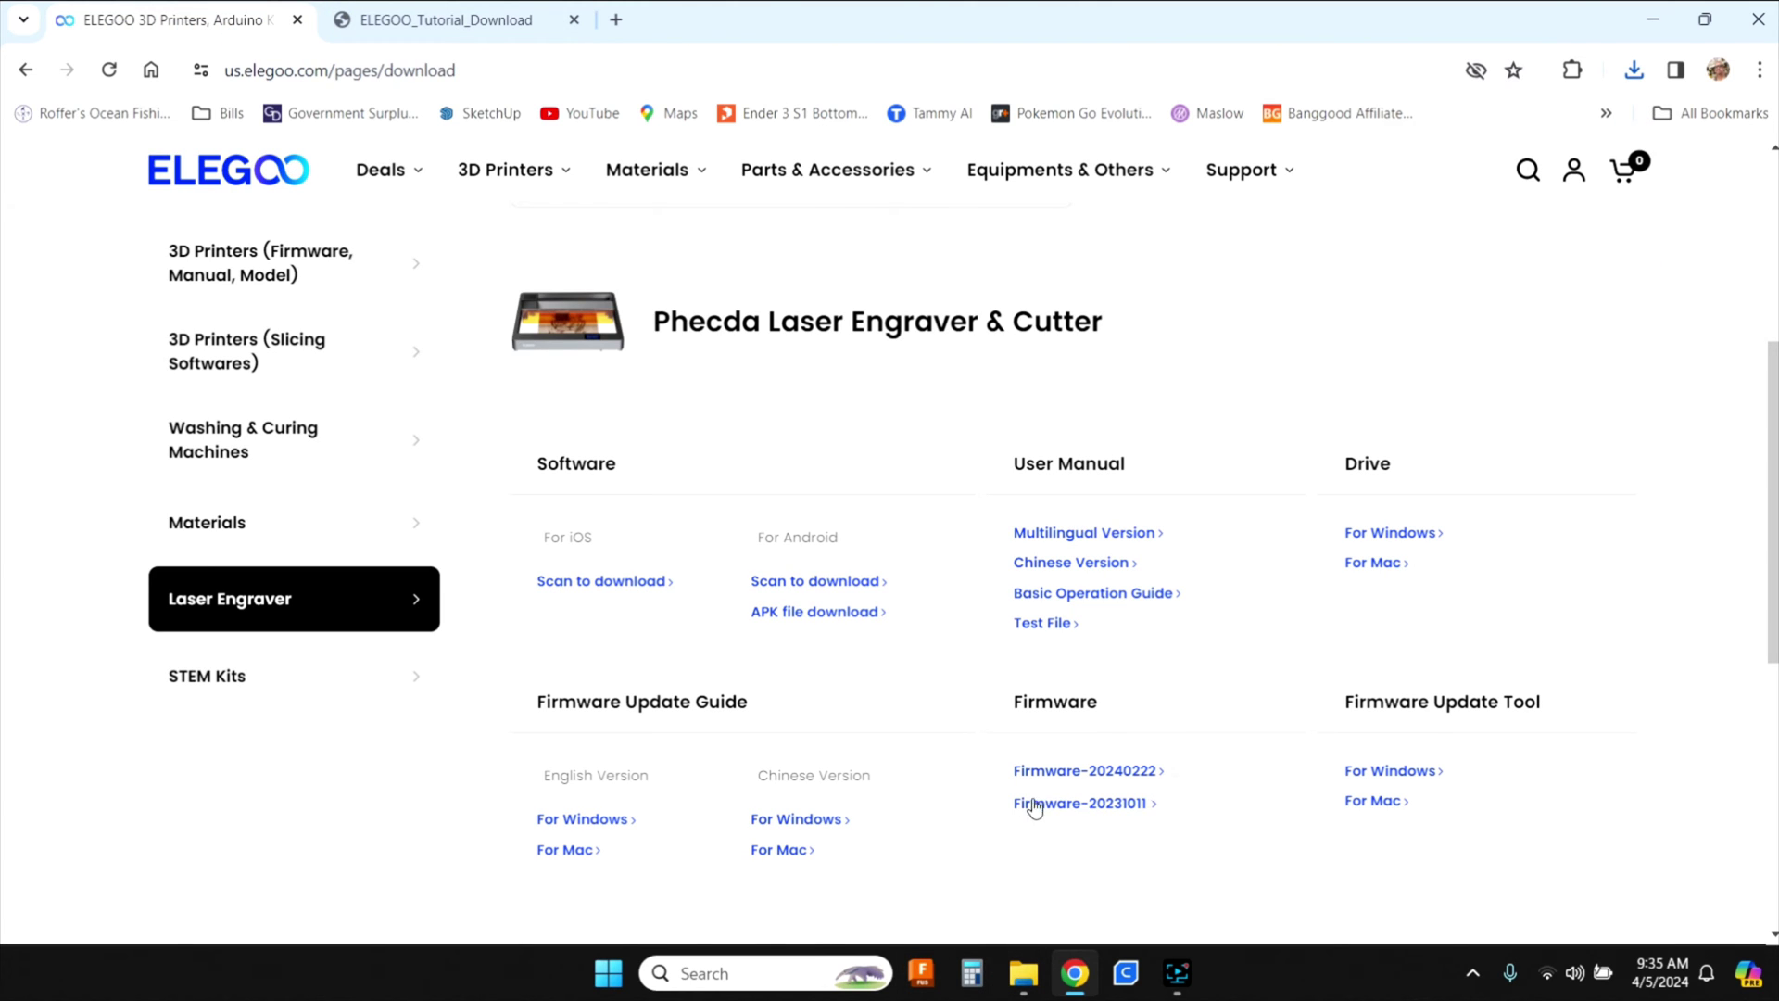
pyautogui.click(1108, 772)
pyautogui.click(1416, 774)
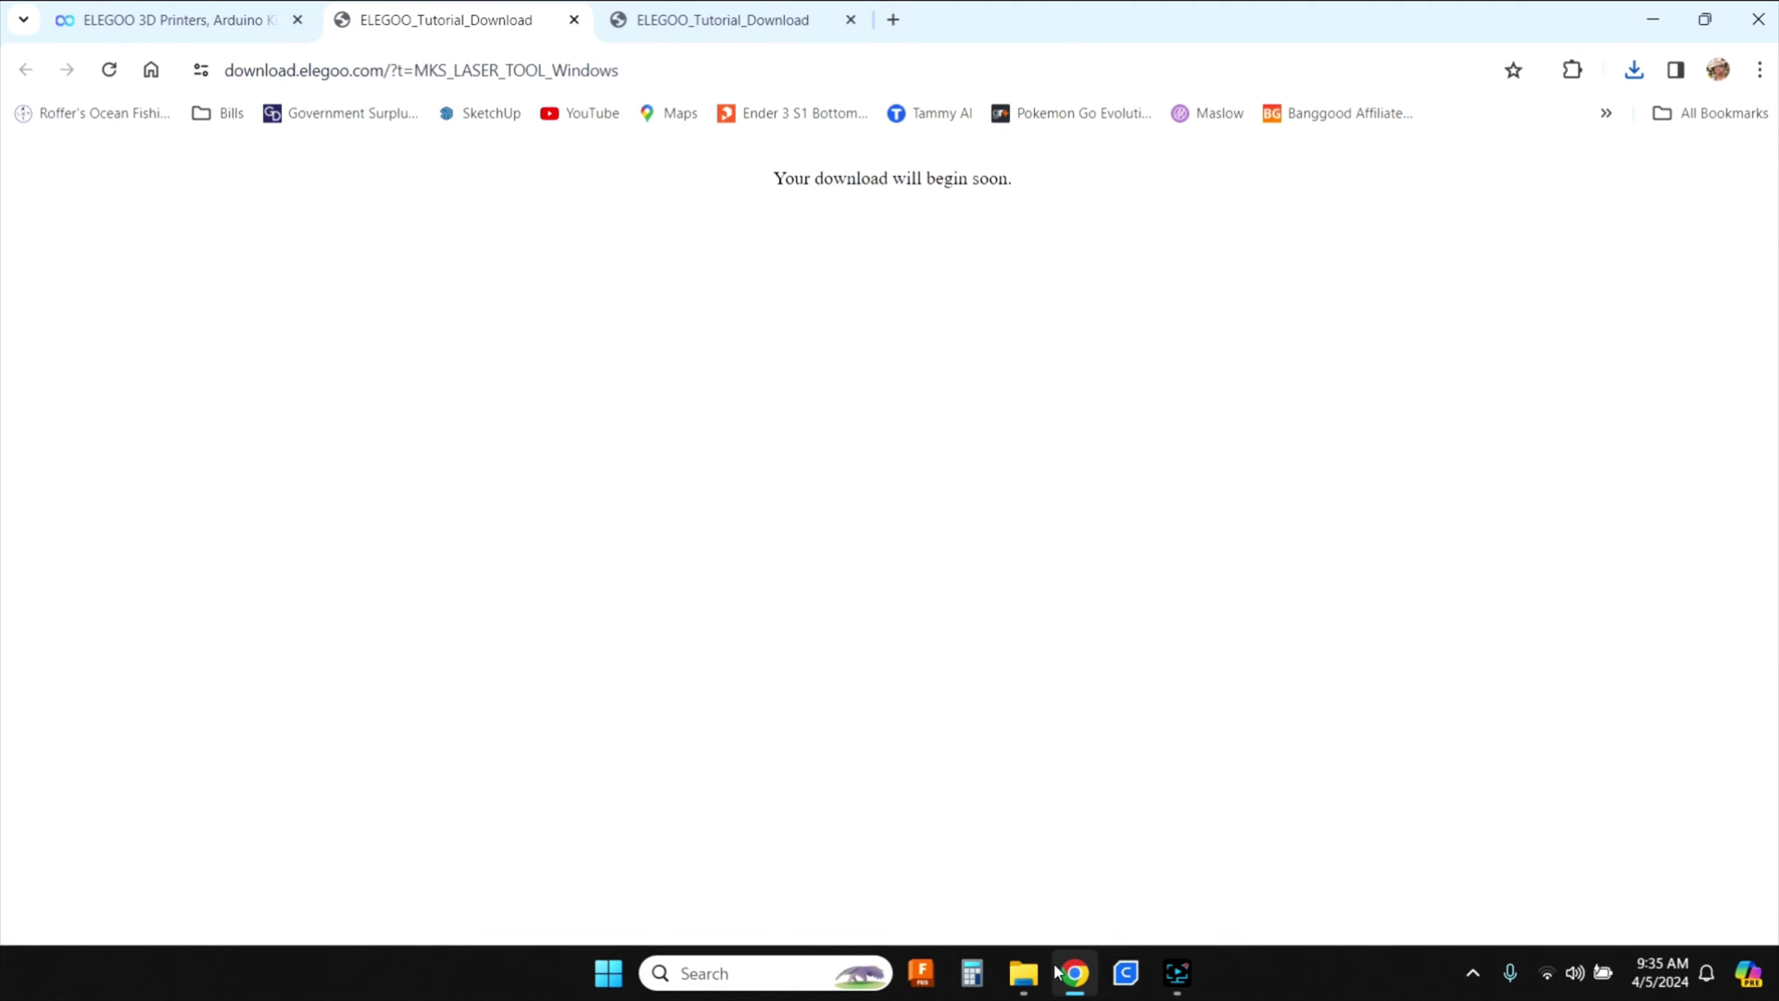
pyautogui.click(1036, 989)
pyautogui.click(702, 836)
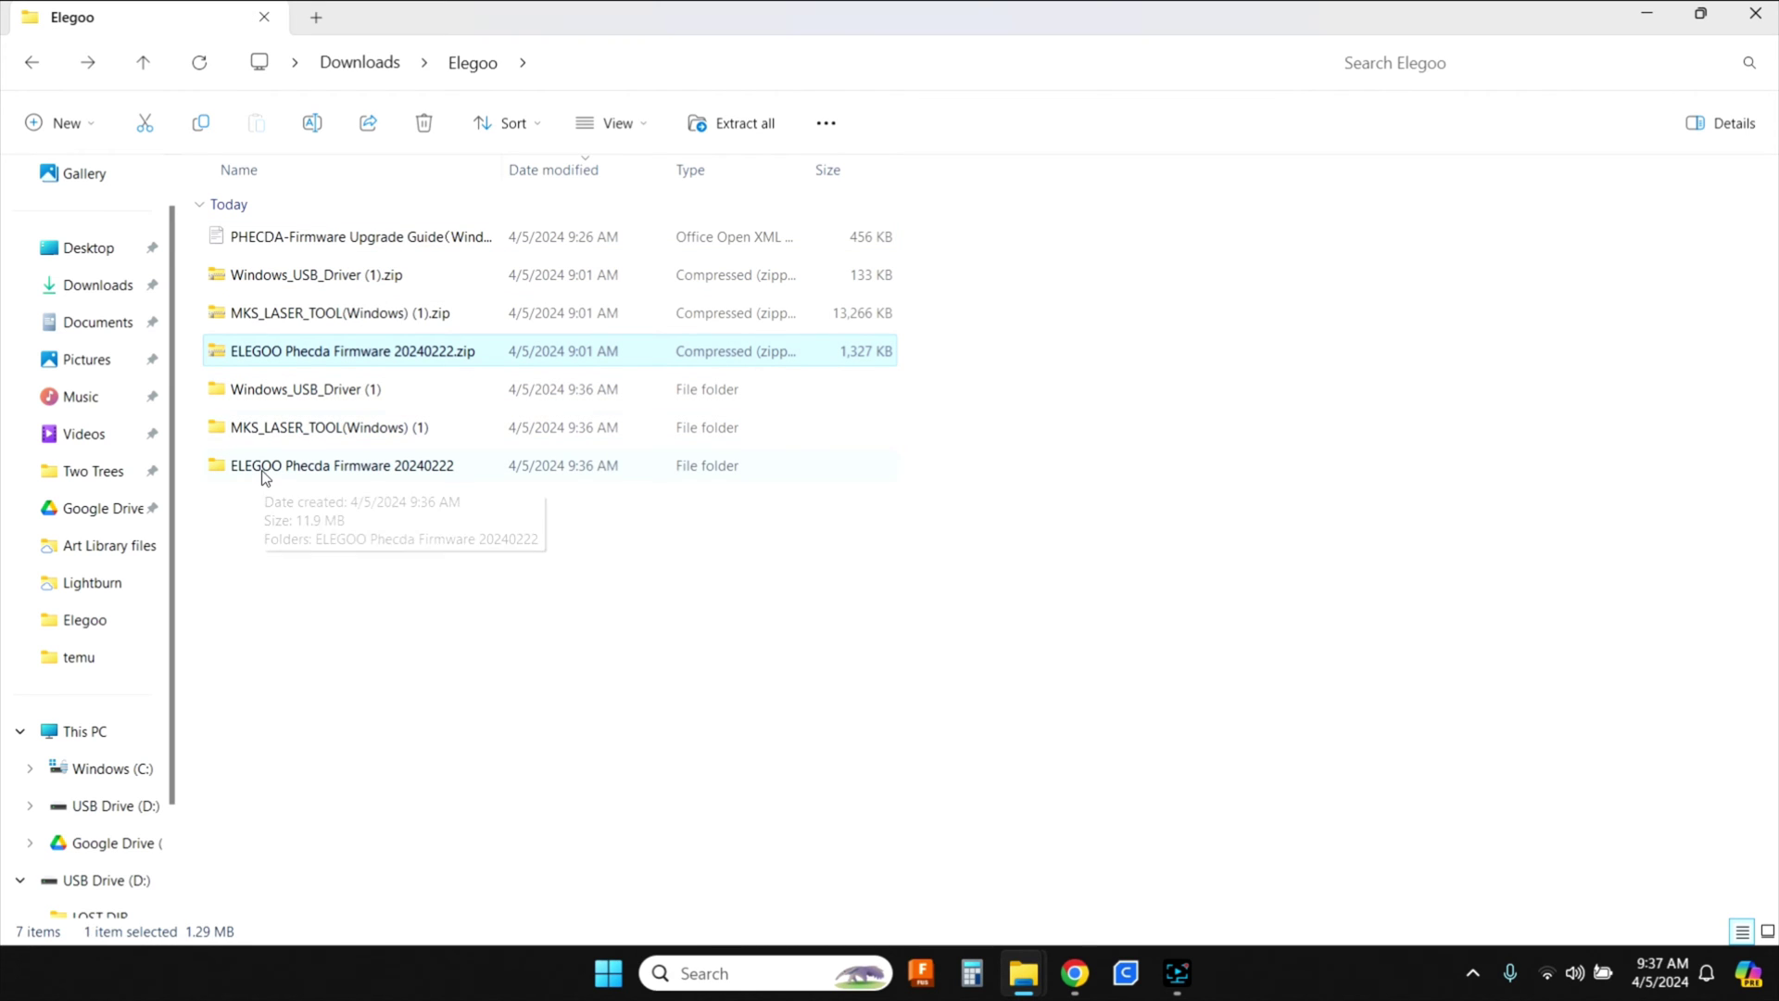
# Run DRVSETUP64.exe from Windows_USB_Driver\CH340G_USB Driver and install the CH340 driver
pyautogui.doubleClick(272, 389)
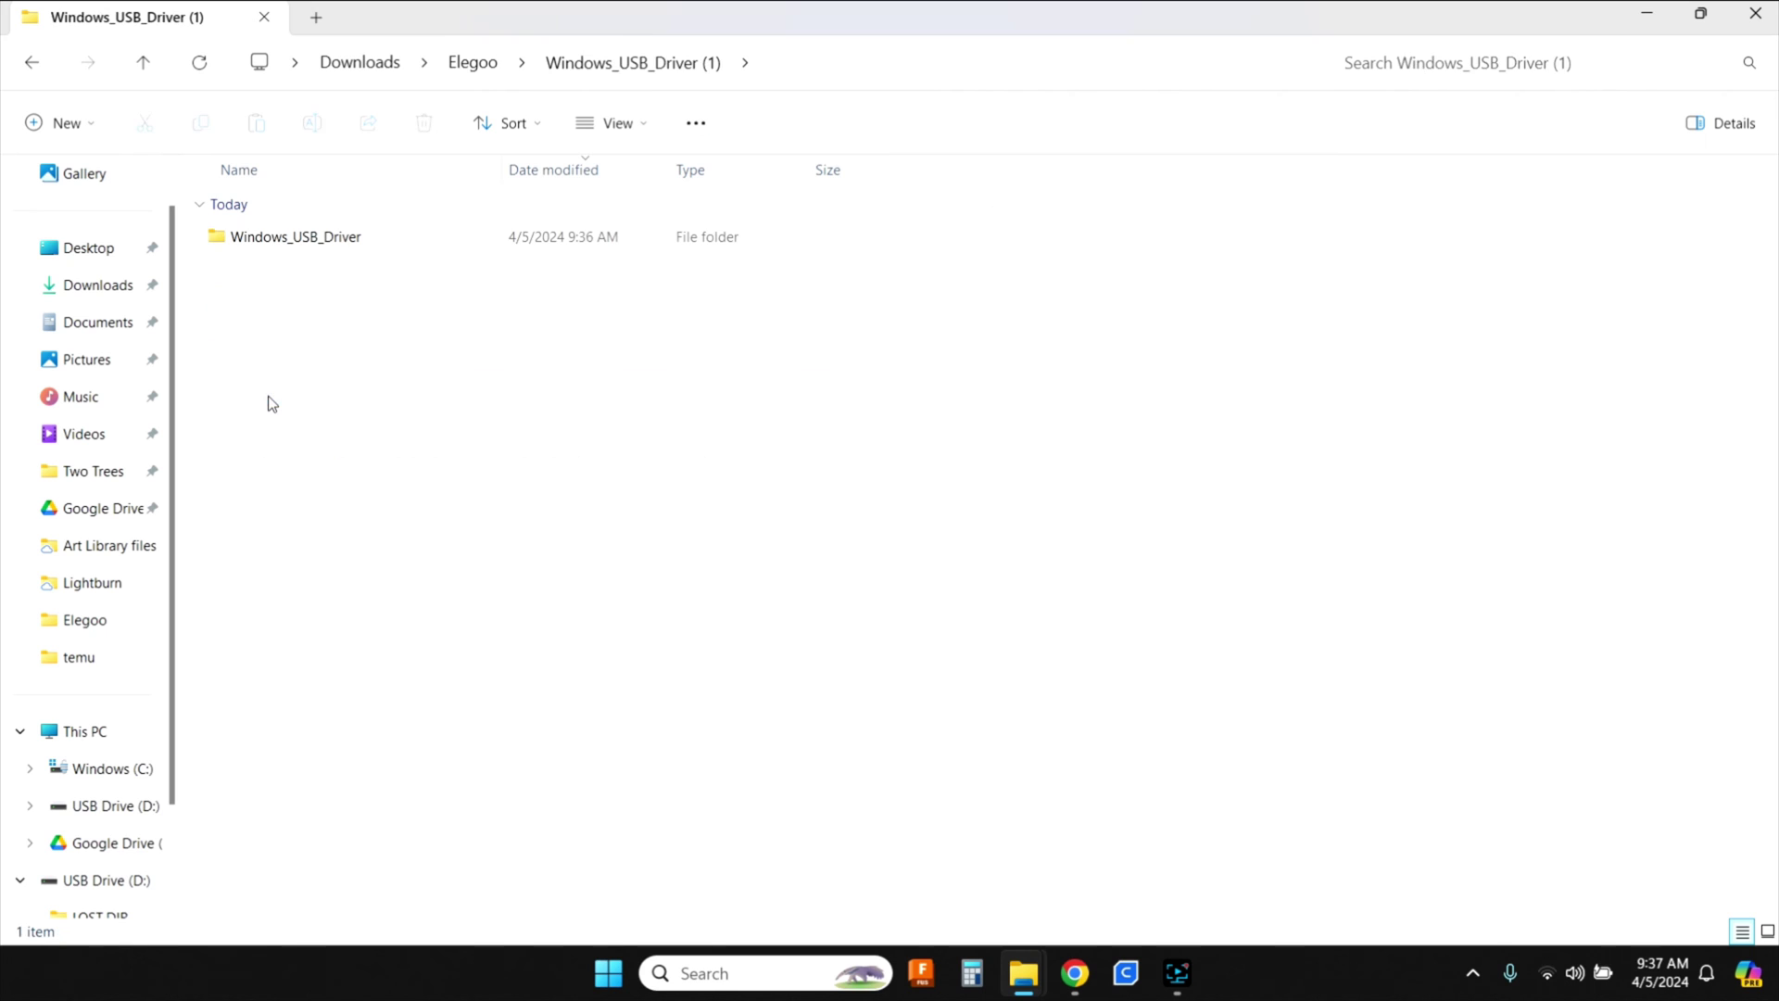
pyautogui.doubleClick(281, 247)
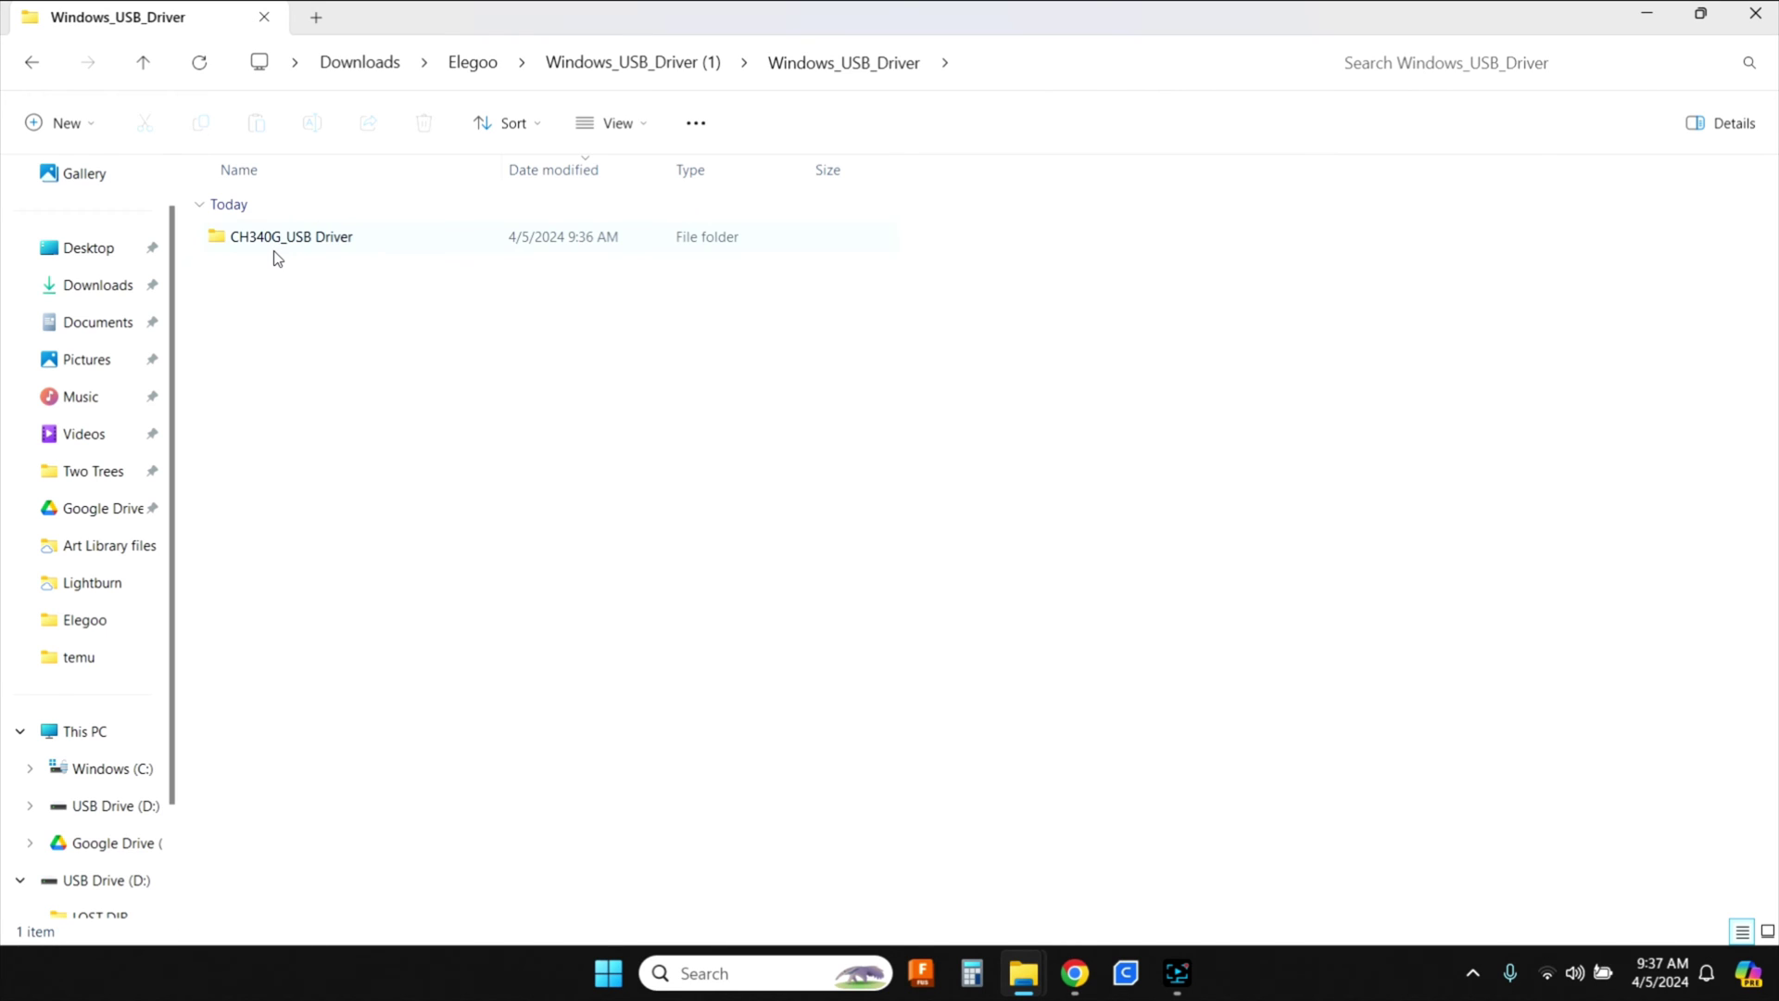
pyautogui.doubleClick(274, 248)
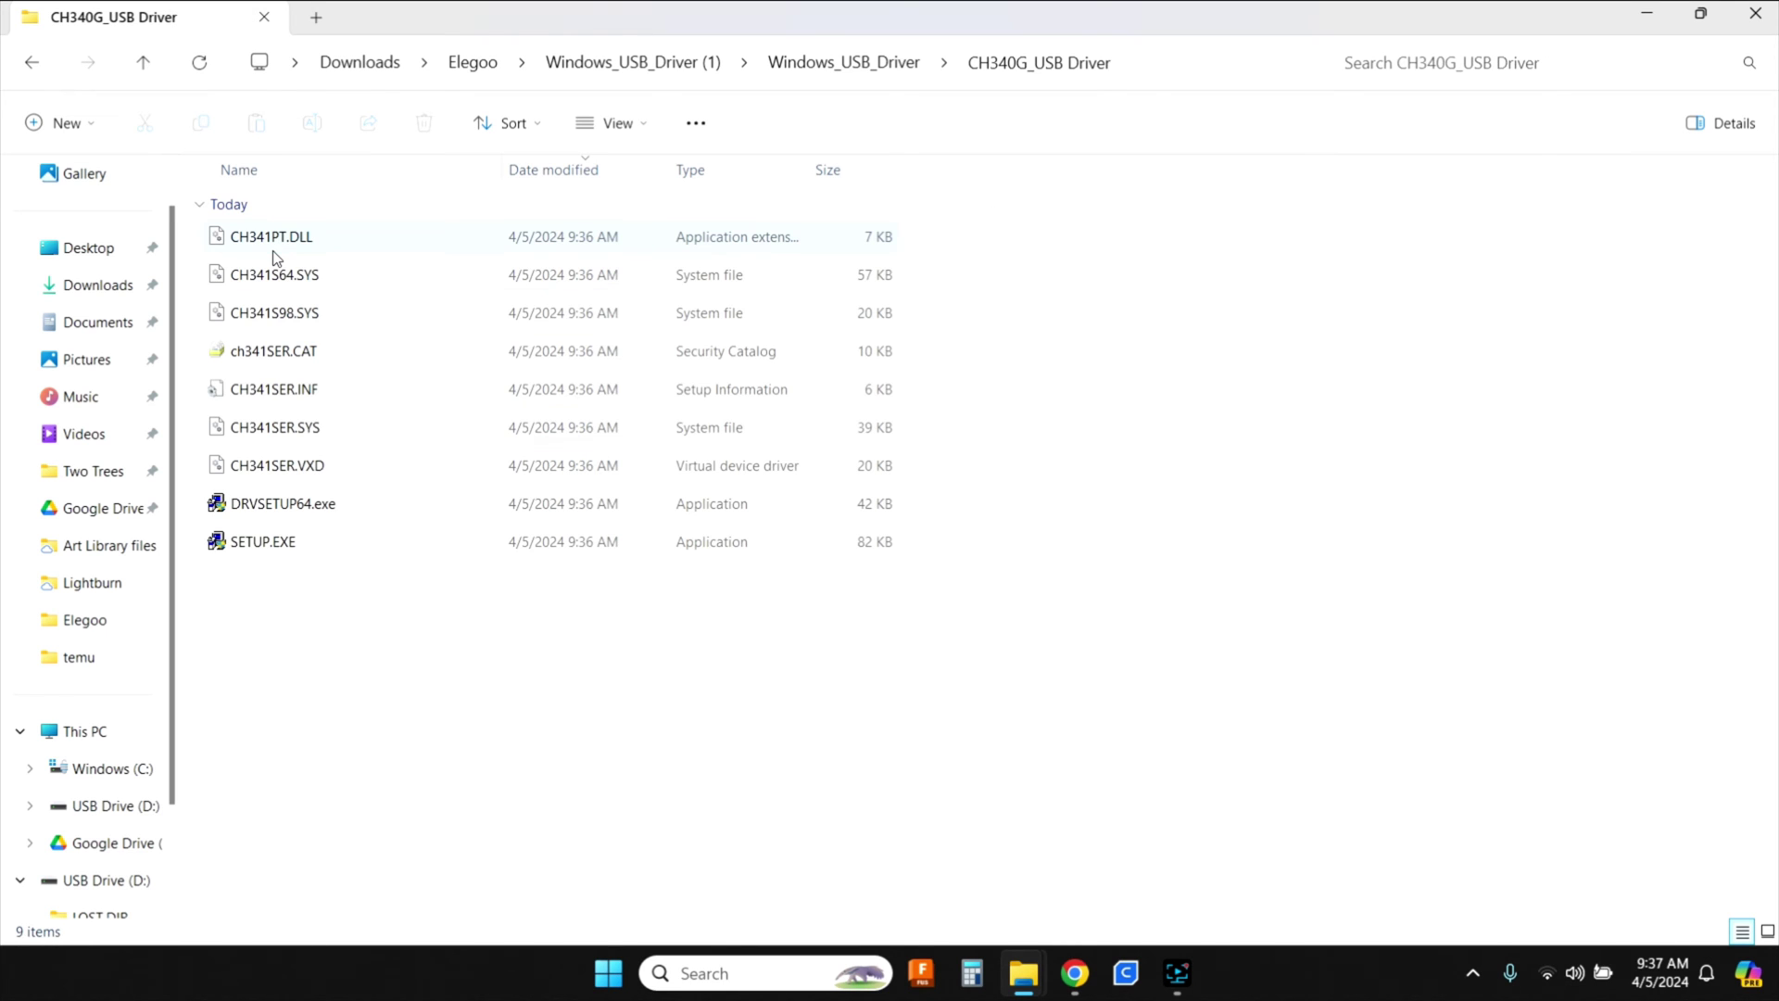
pyautogui.click(262, 512)
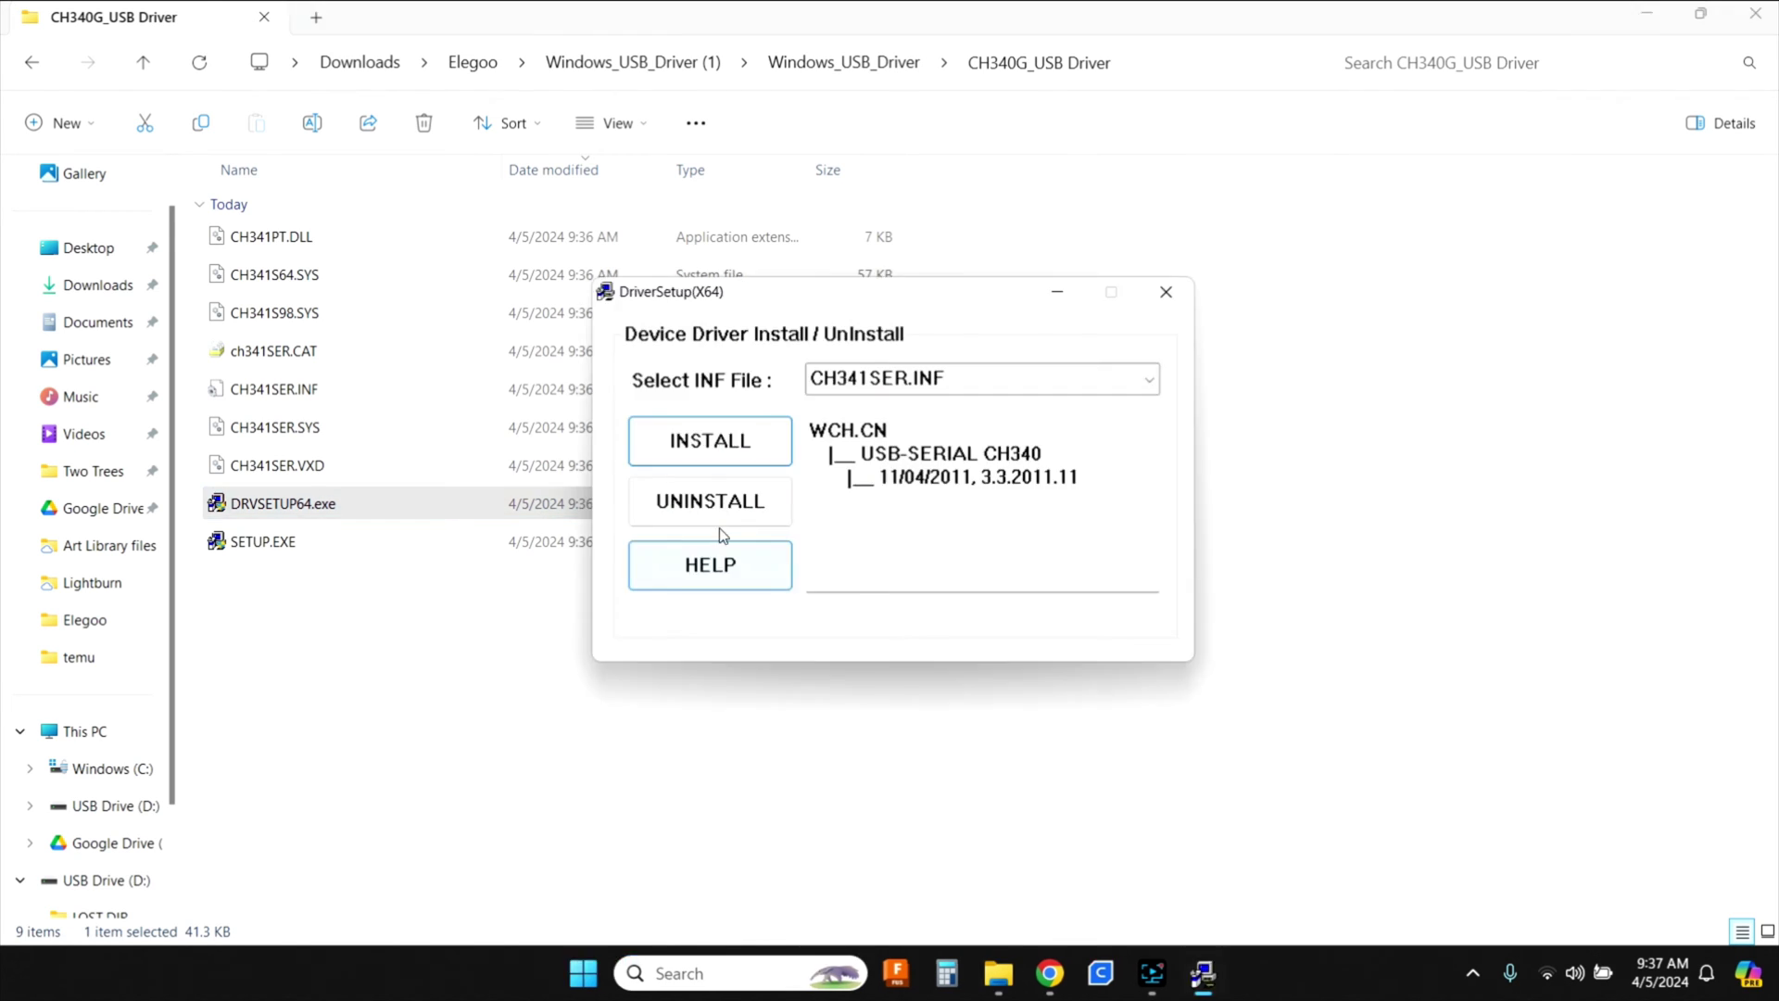
pyautogui.click(721, 441)
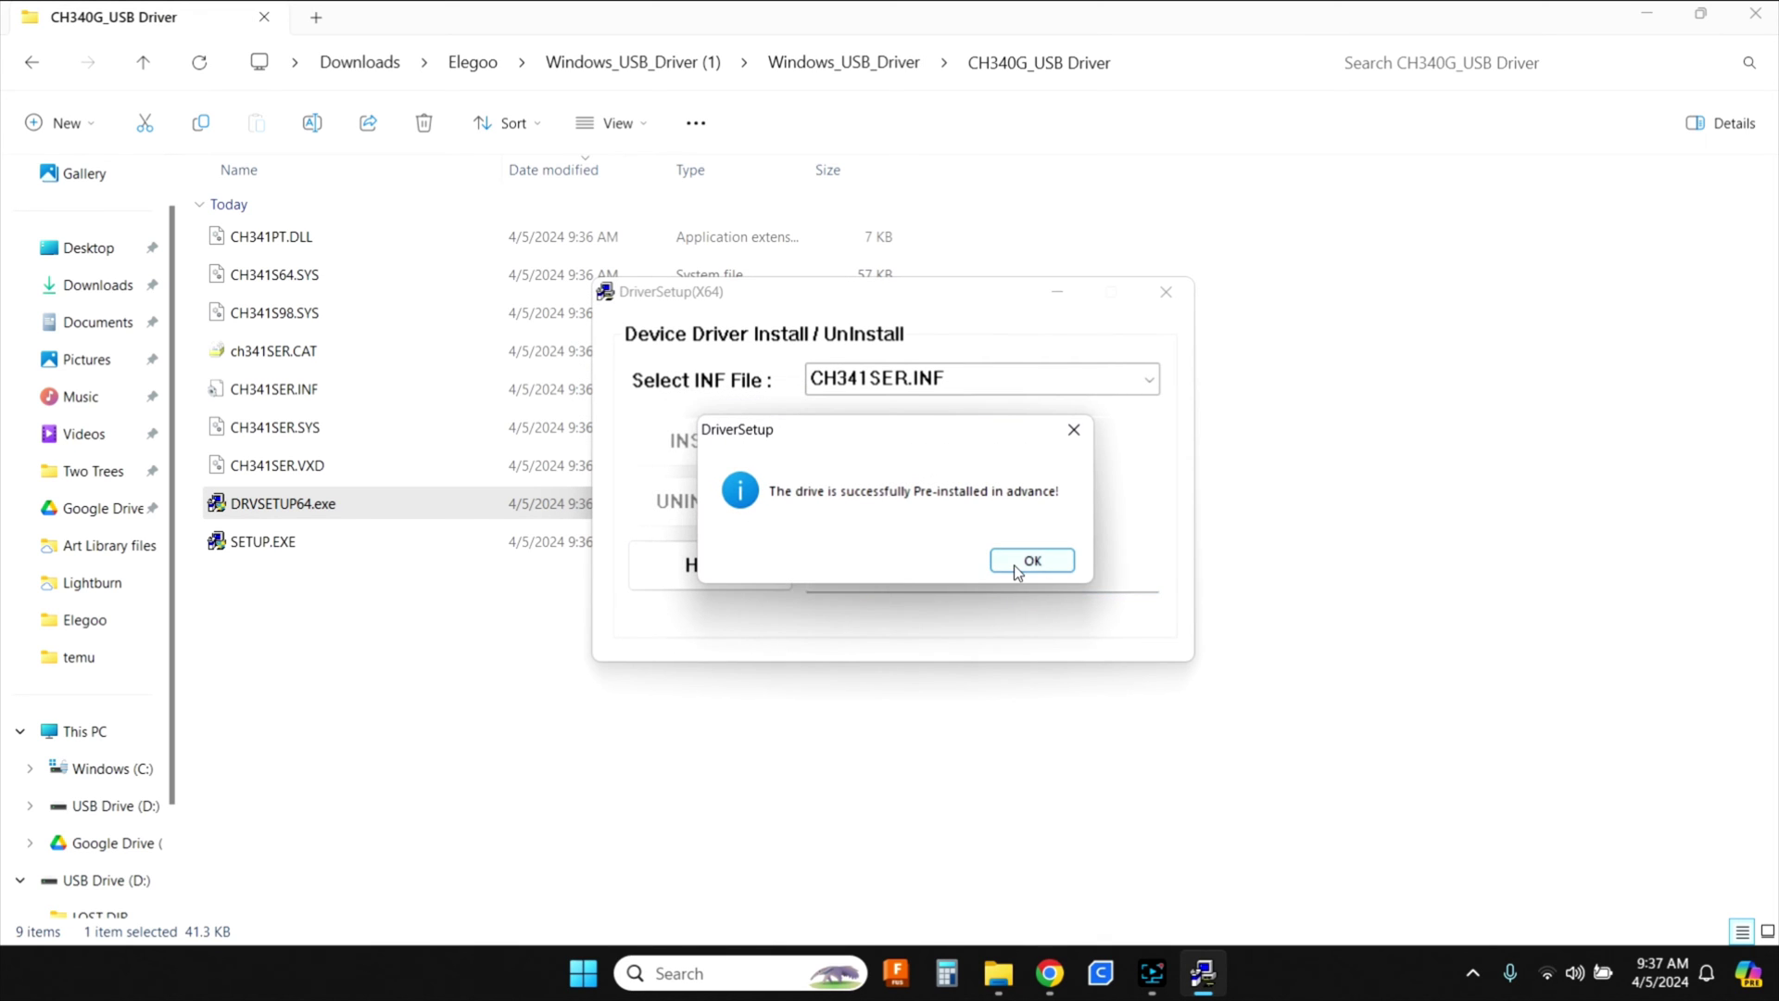
pyautogui.click(1013, 564)
pyautogui.click(1165, 291)
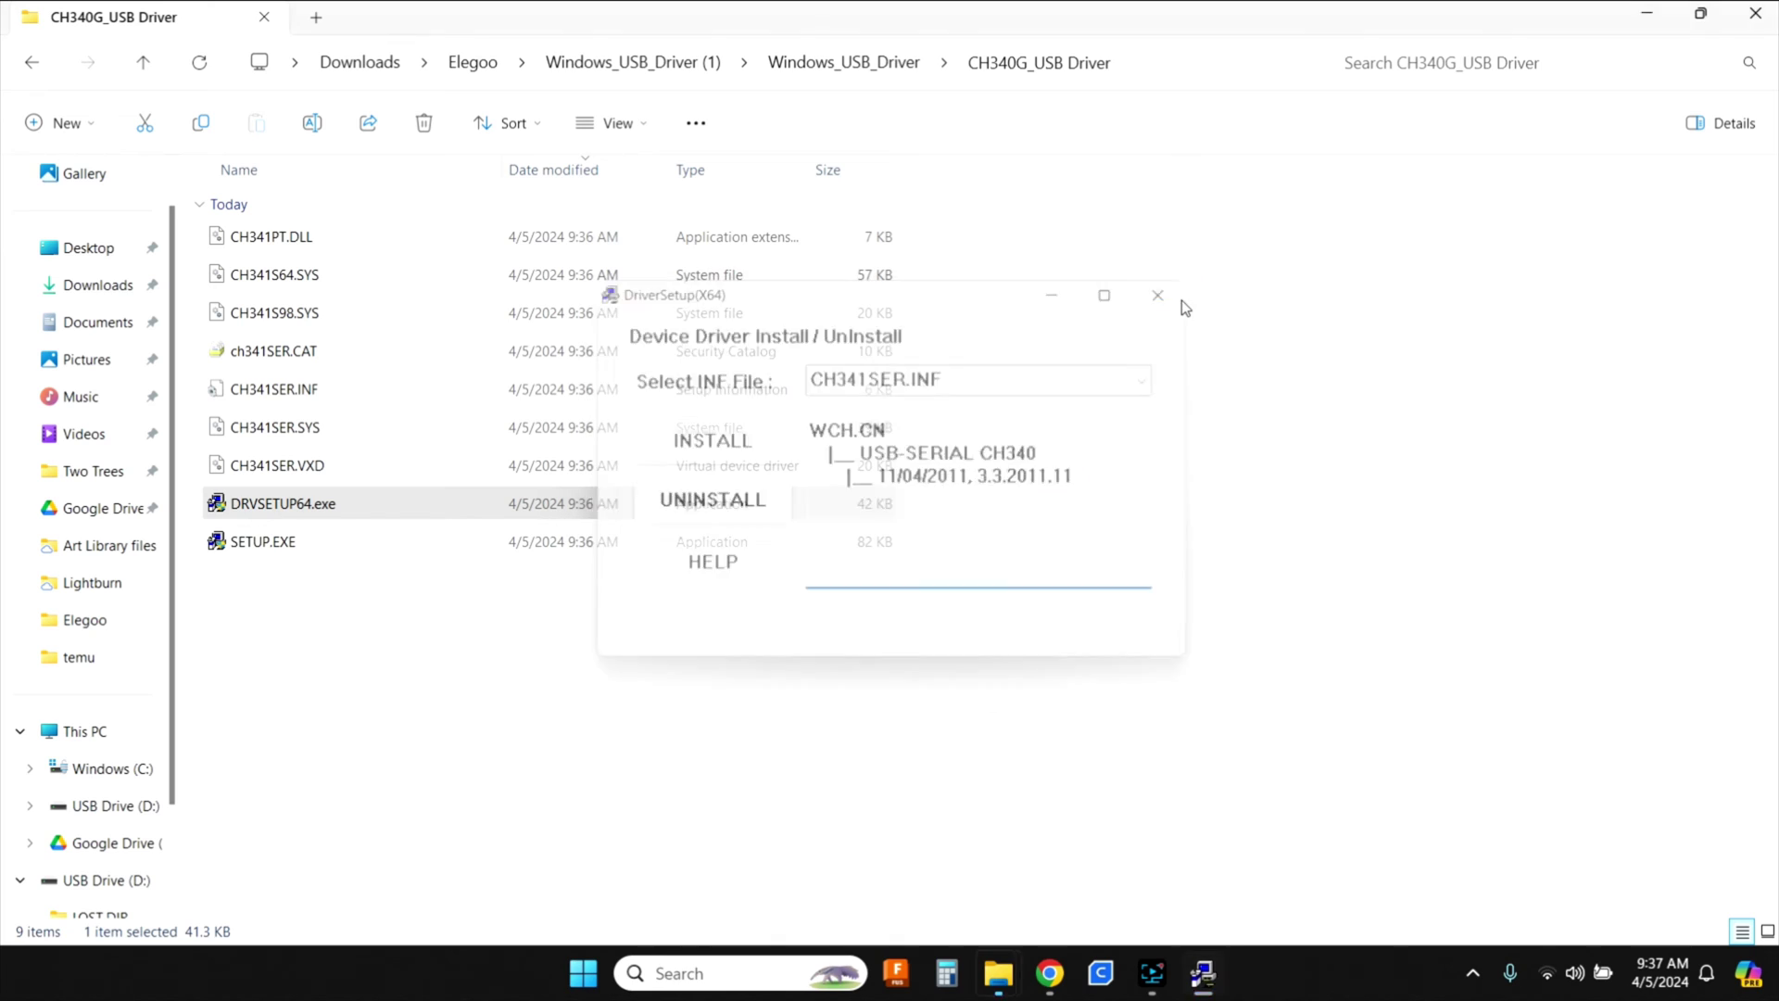
# Run MKSLaserTool_setupV2.1.0.exe past the SmartScreen warning and install it to the default folder
pyautogui.click(34, 63)
pyautogui.click(34, 63)
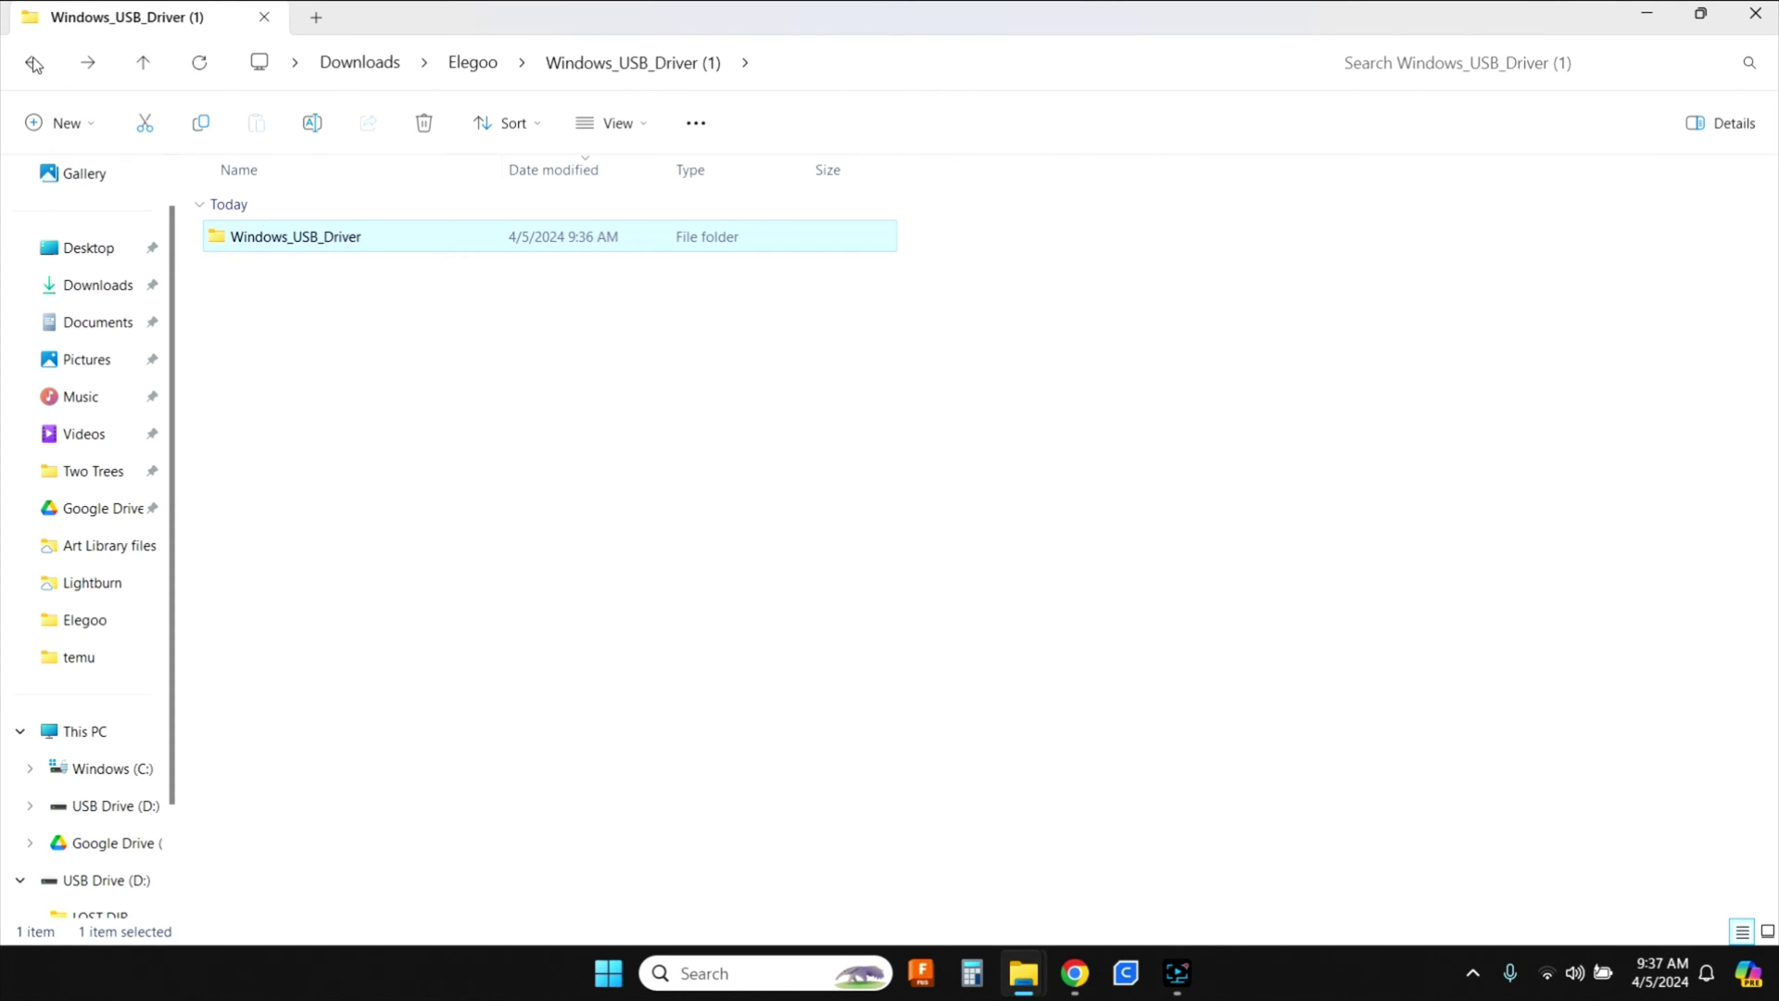
pyautogui.click(35, 63)
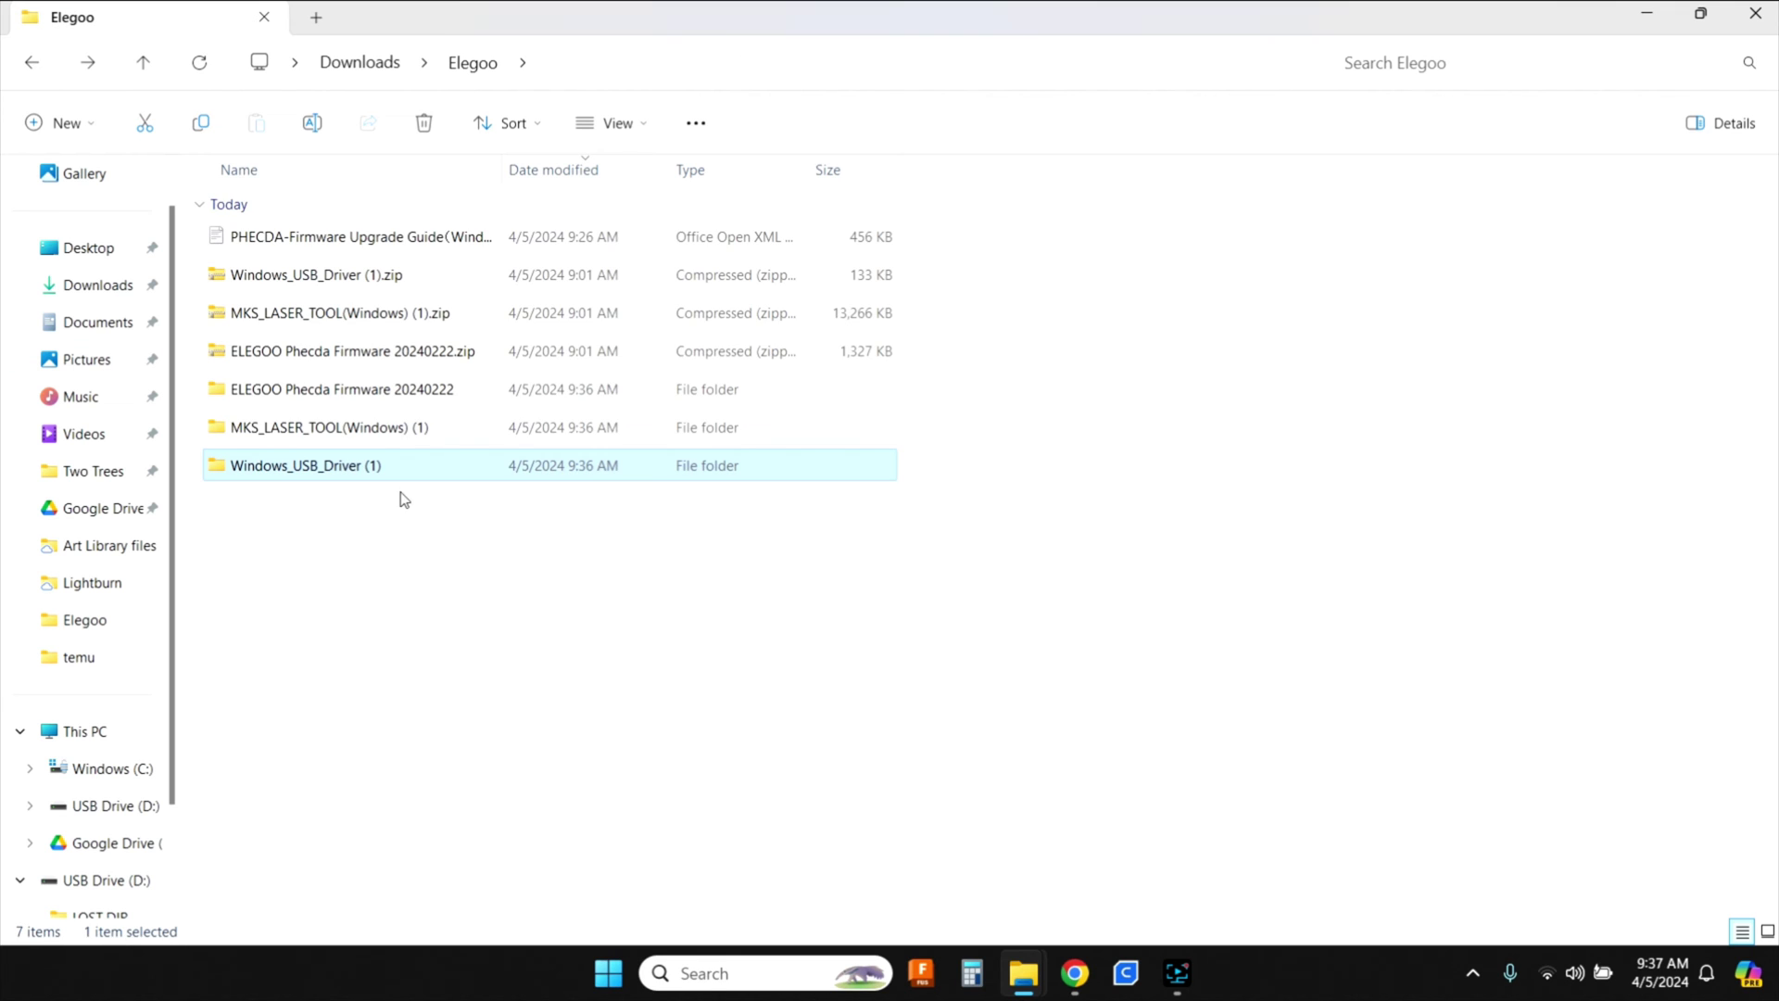
pyautogui.doubleClick(300, 441)
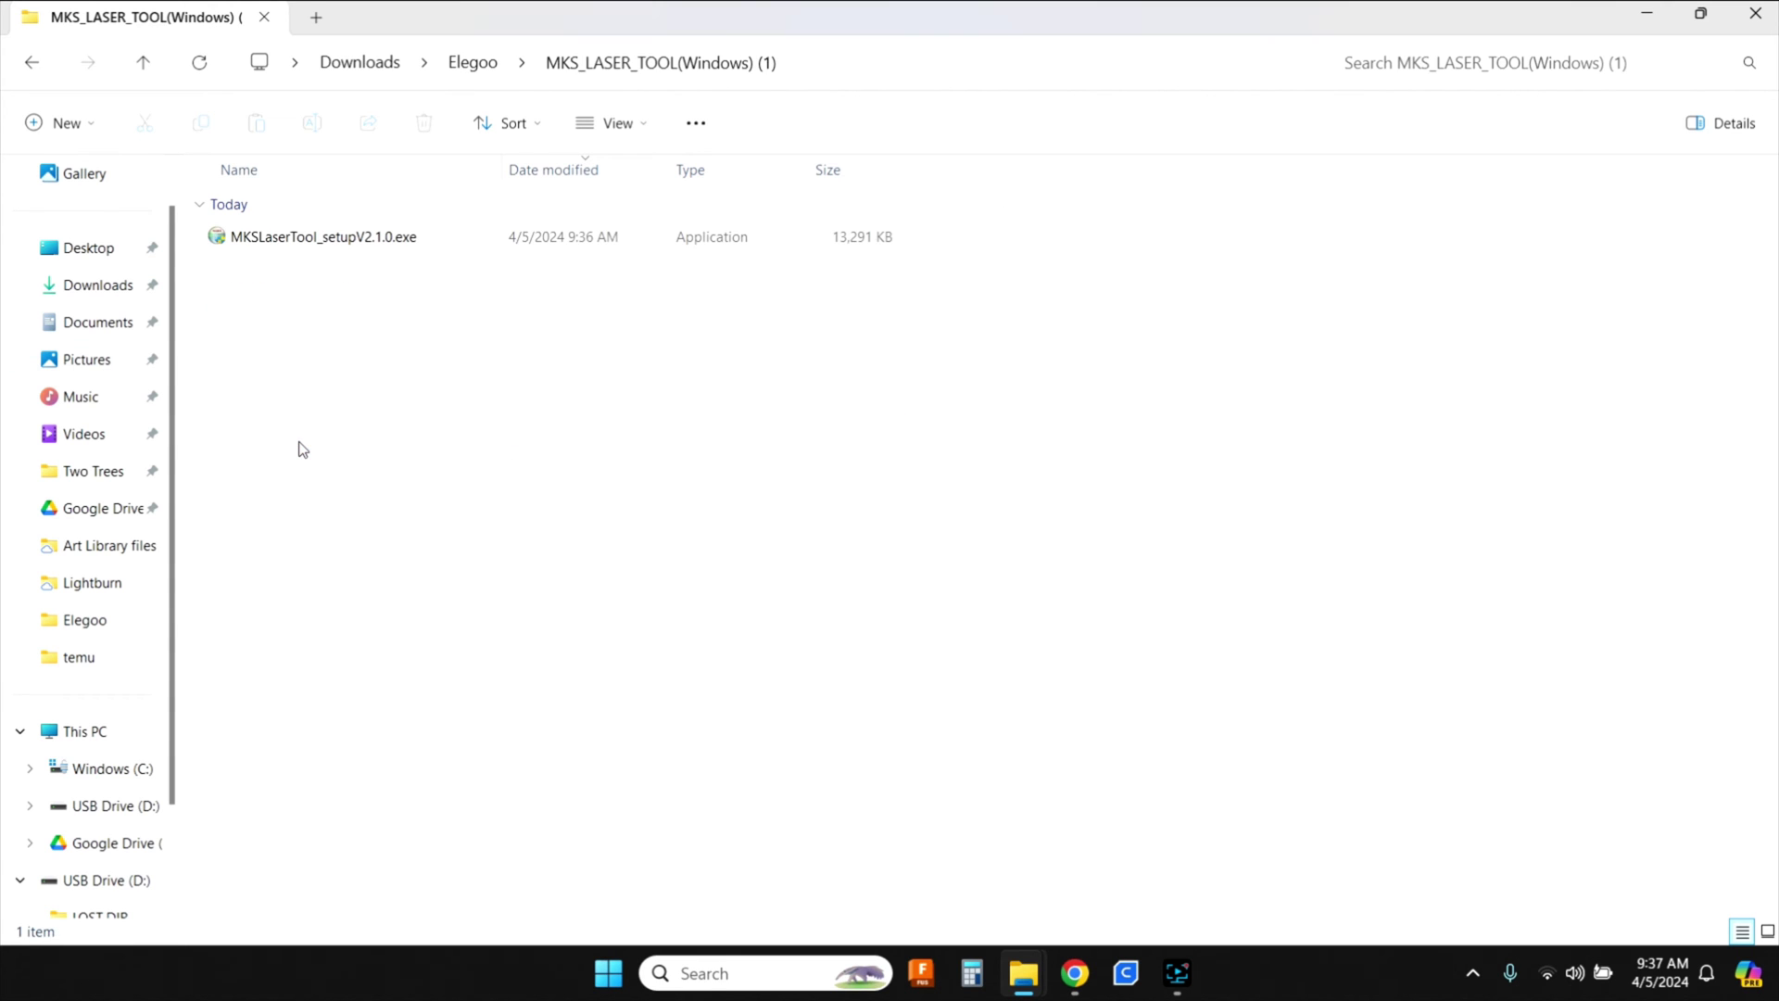
pyautogui.doubleClick(286, 239)
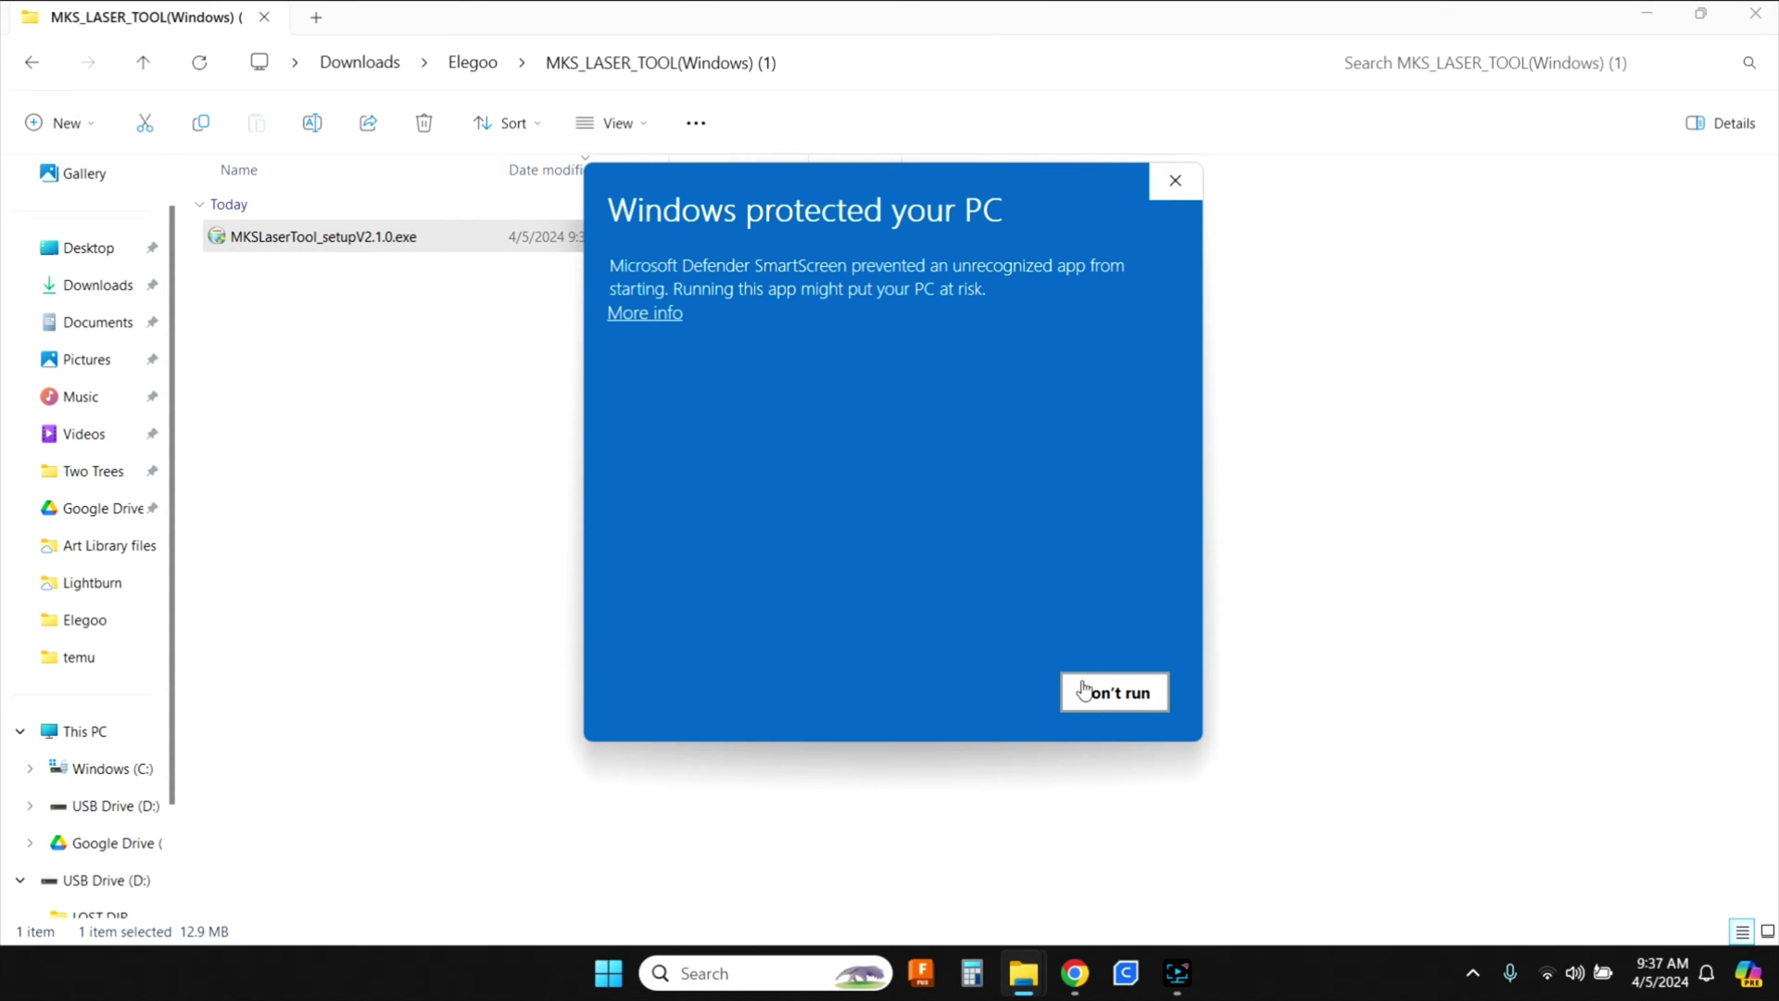
pyautogui.click(639, 315)
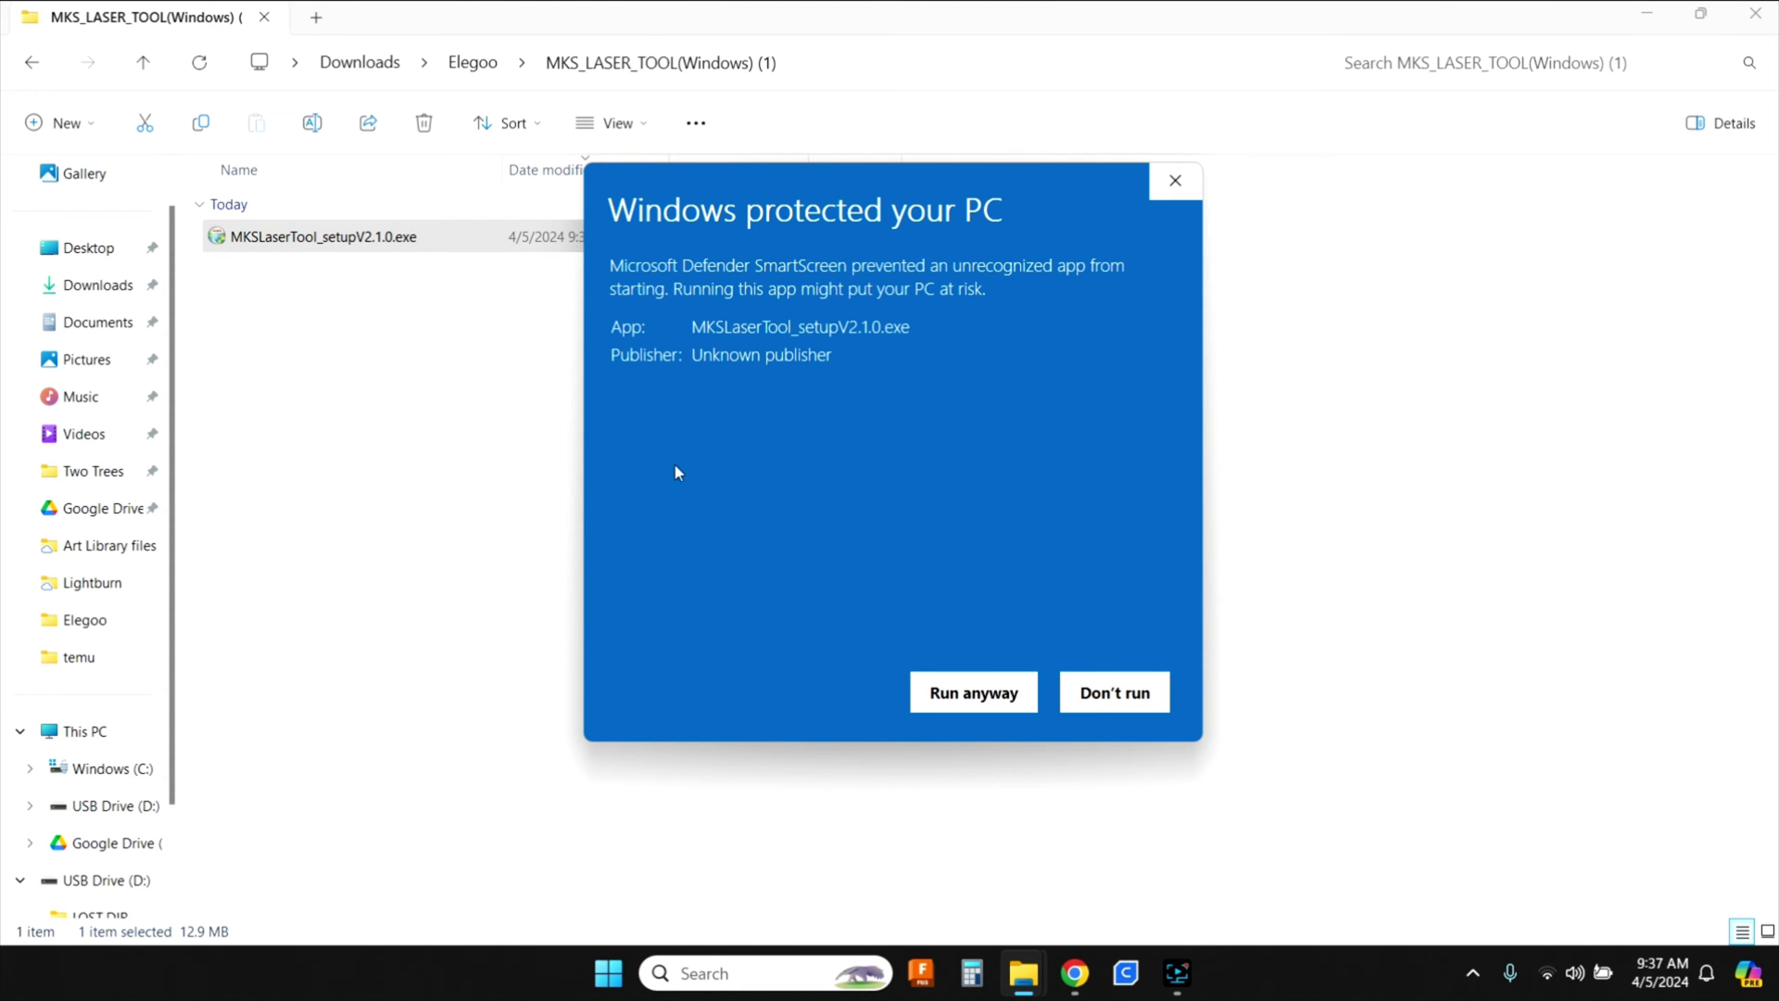
pyautogui.click(930, 697)
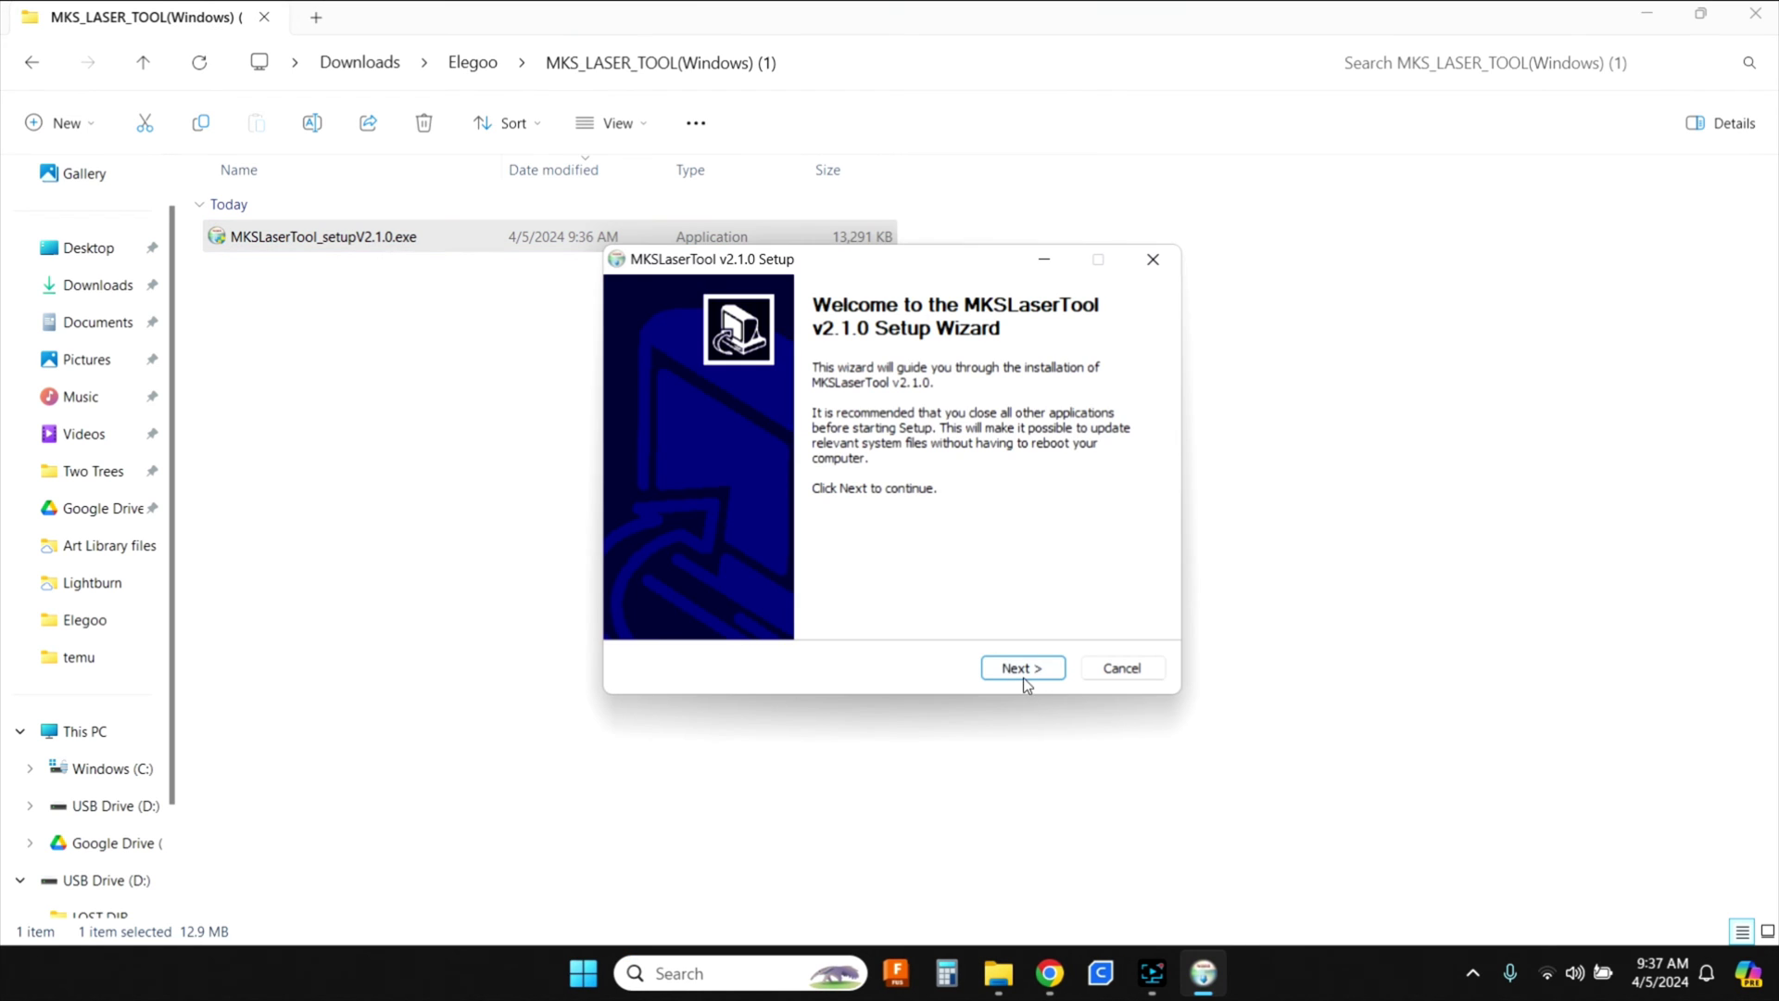
pyautogui.click(1022, 668)
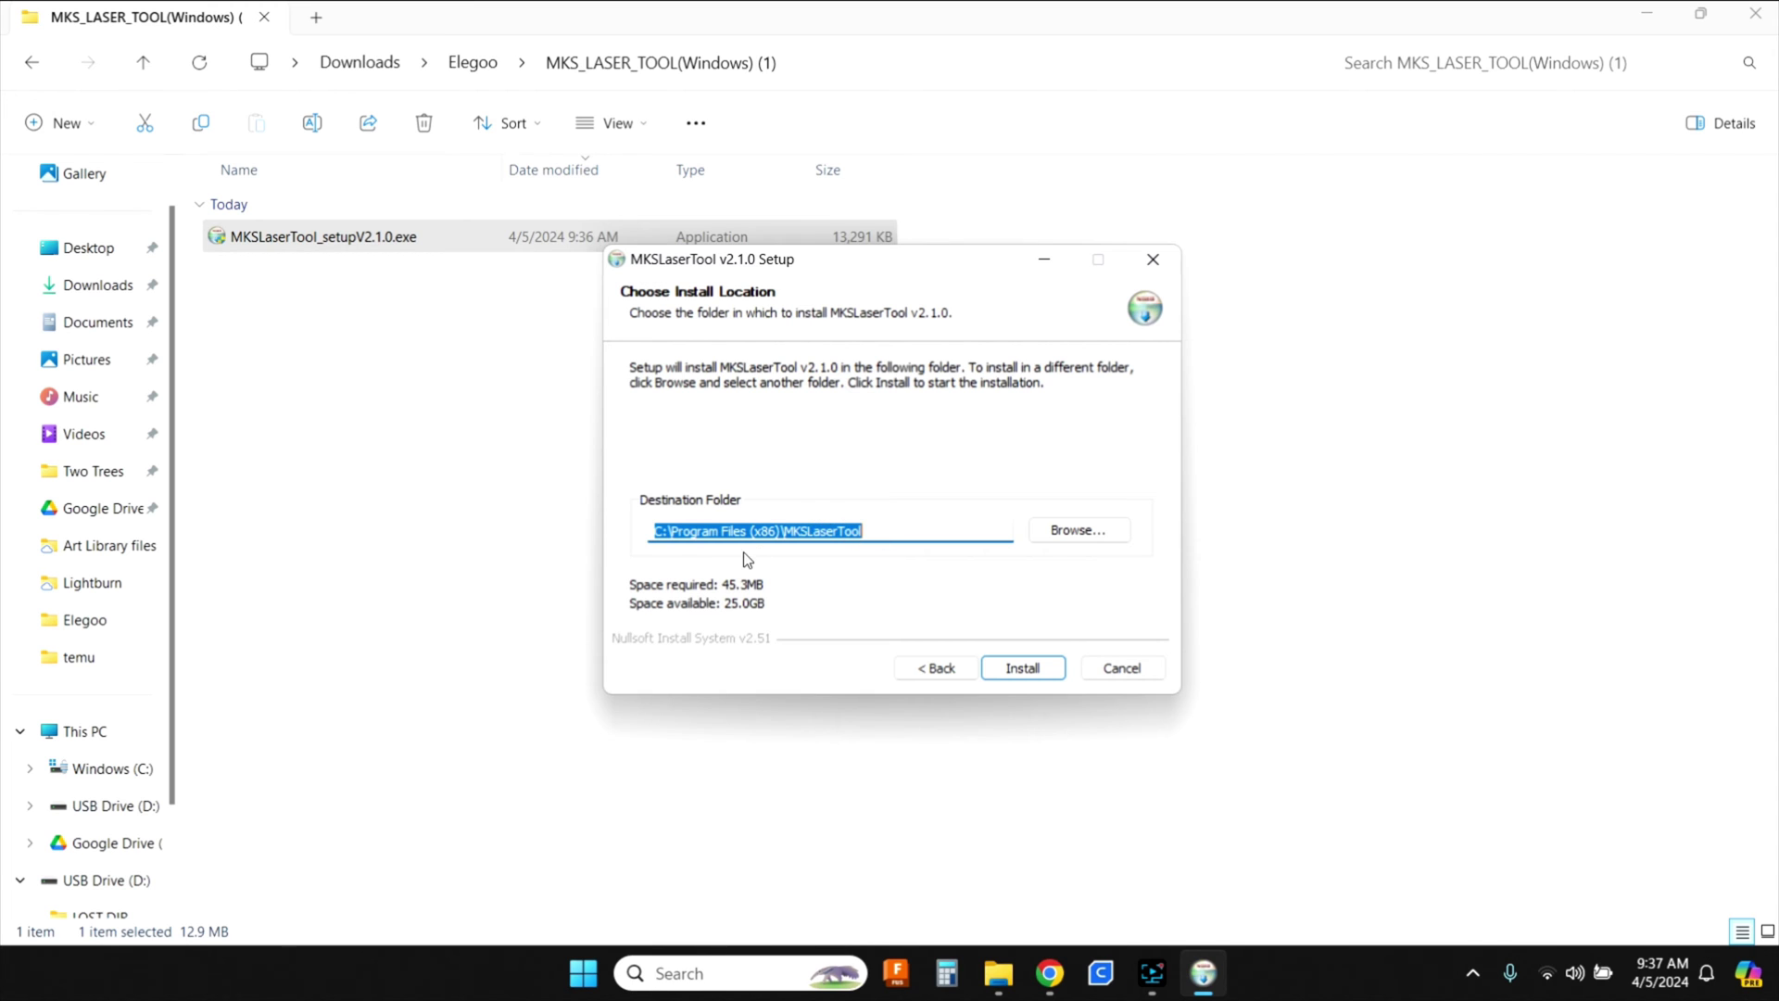
pyautogui.click(1020, 670)
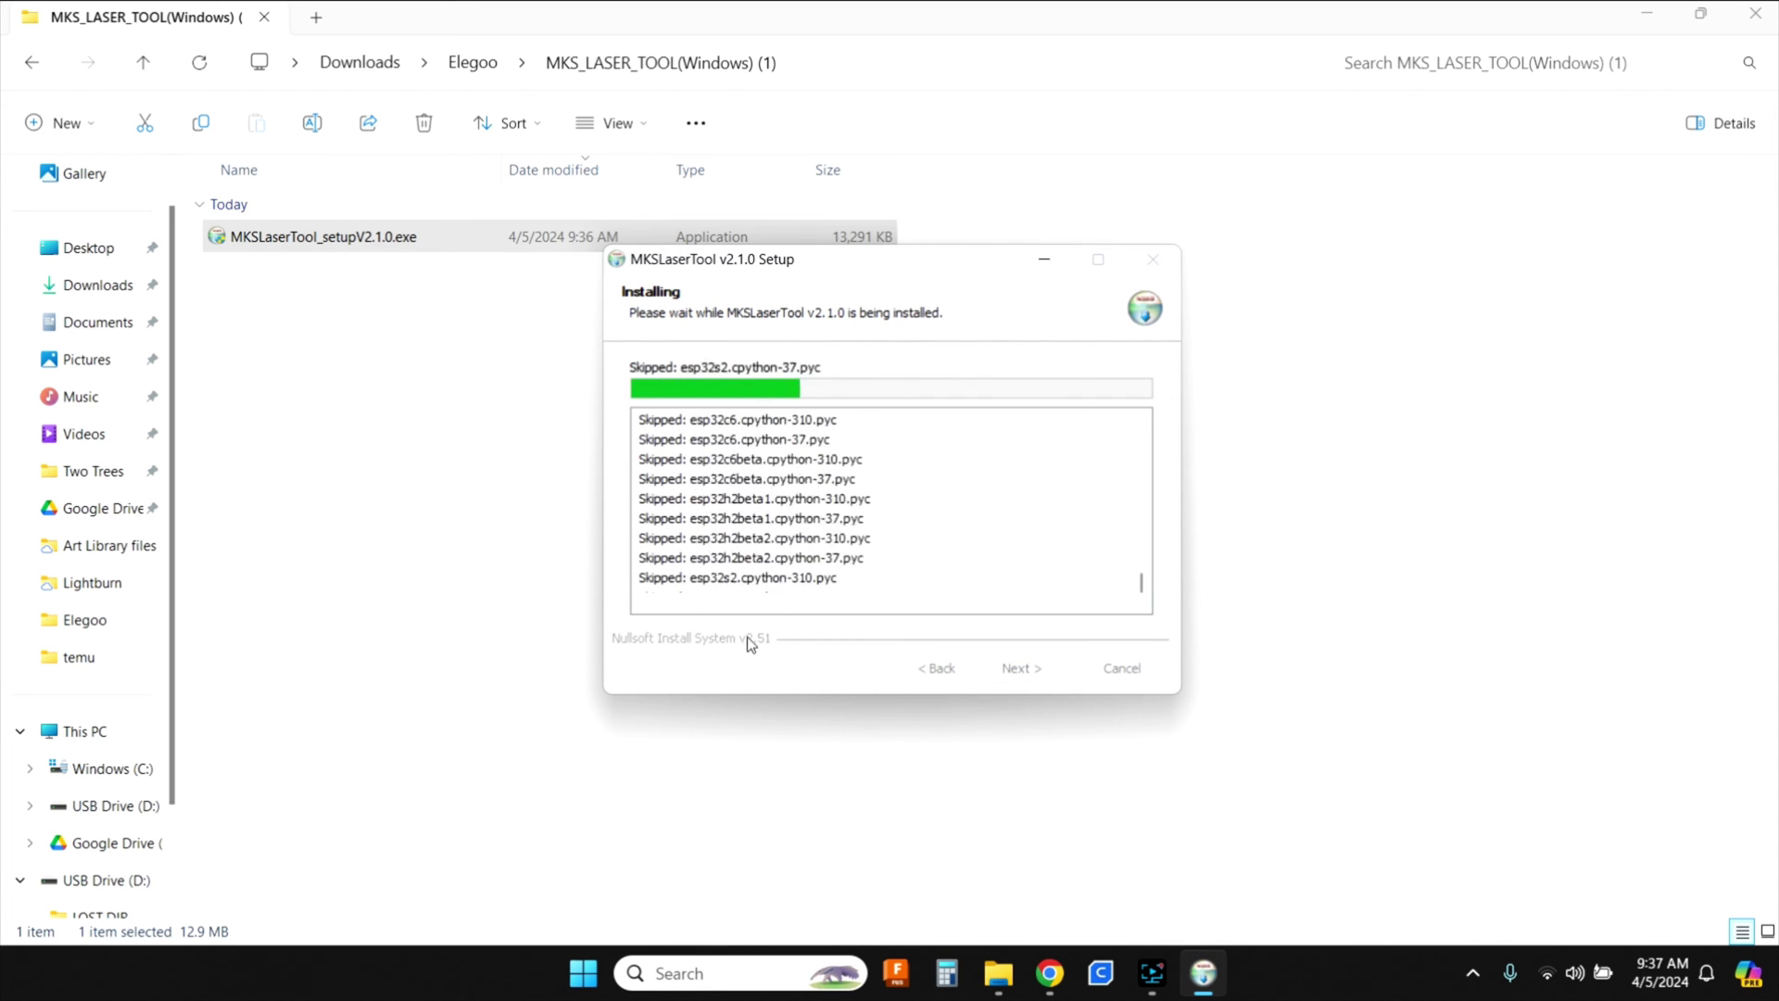
pyautogui.click(1023, 668)
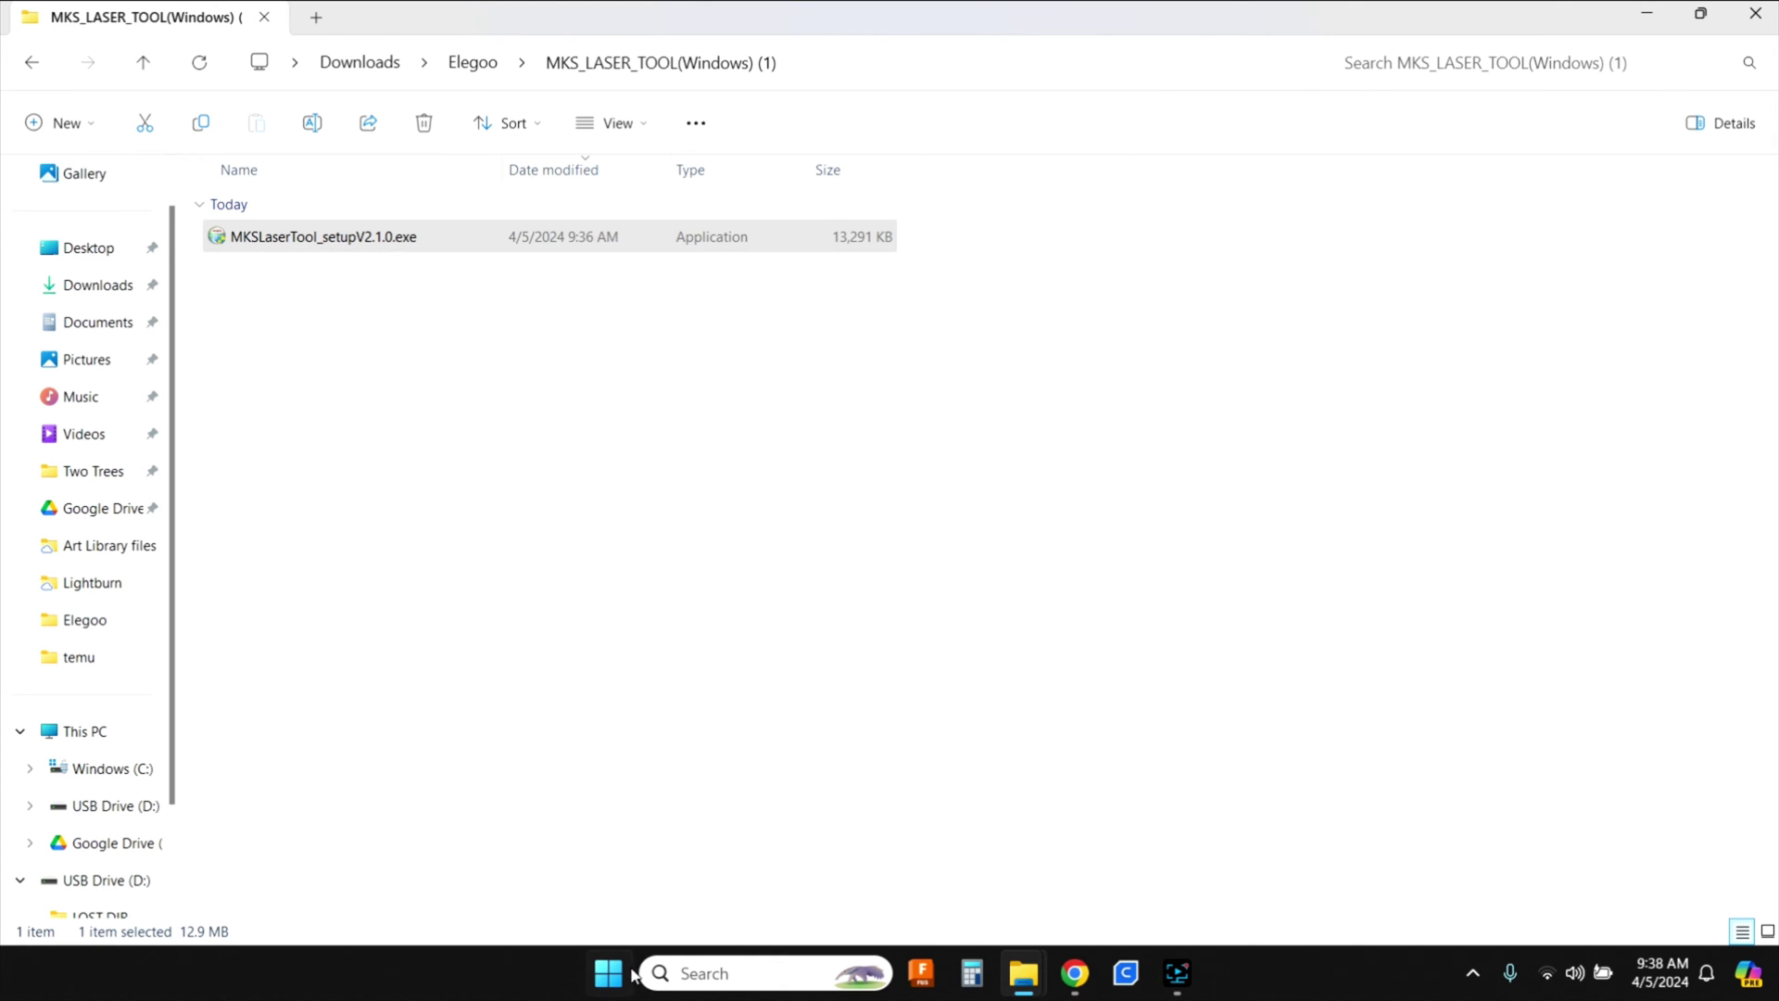
pyautogui.moveTo(1022, 986)
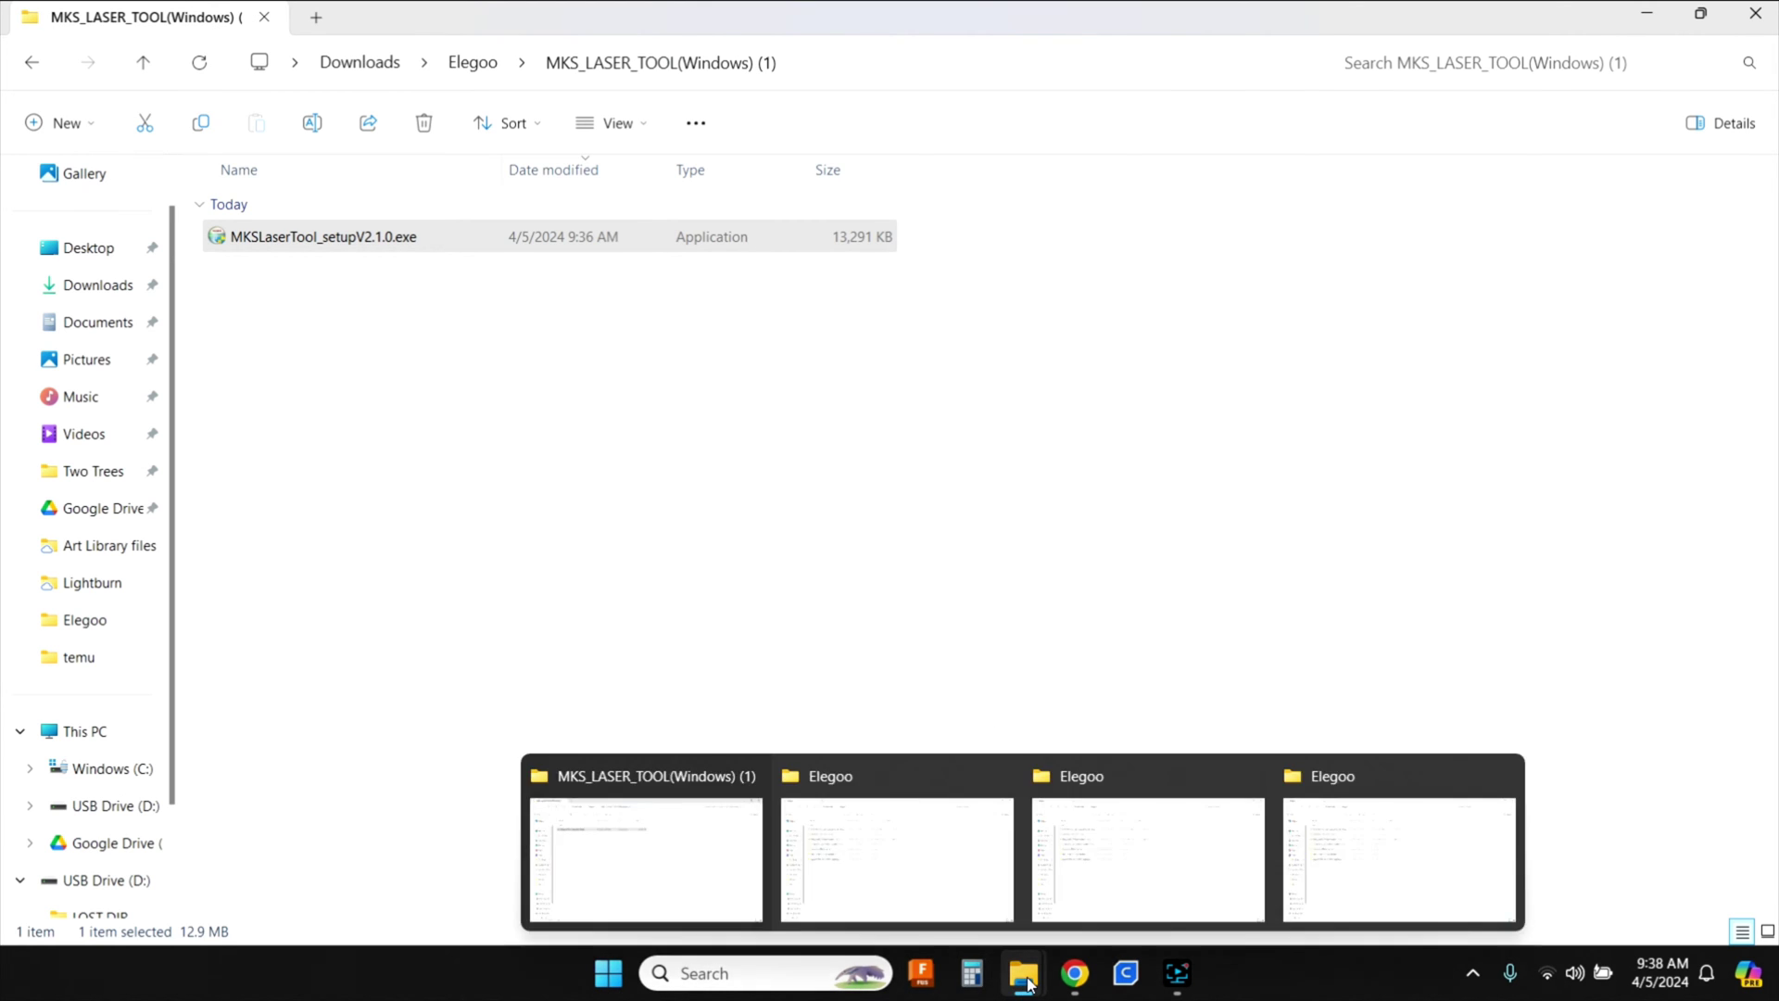
pyautogui.click(894, 834)
pyautogui.doubleClick(292, 239)
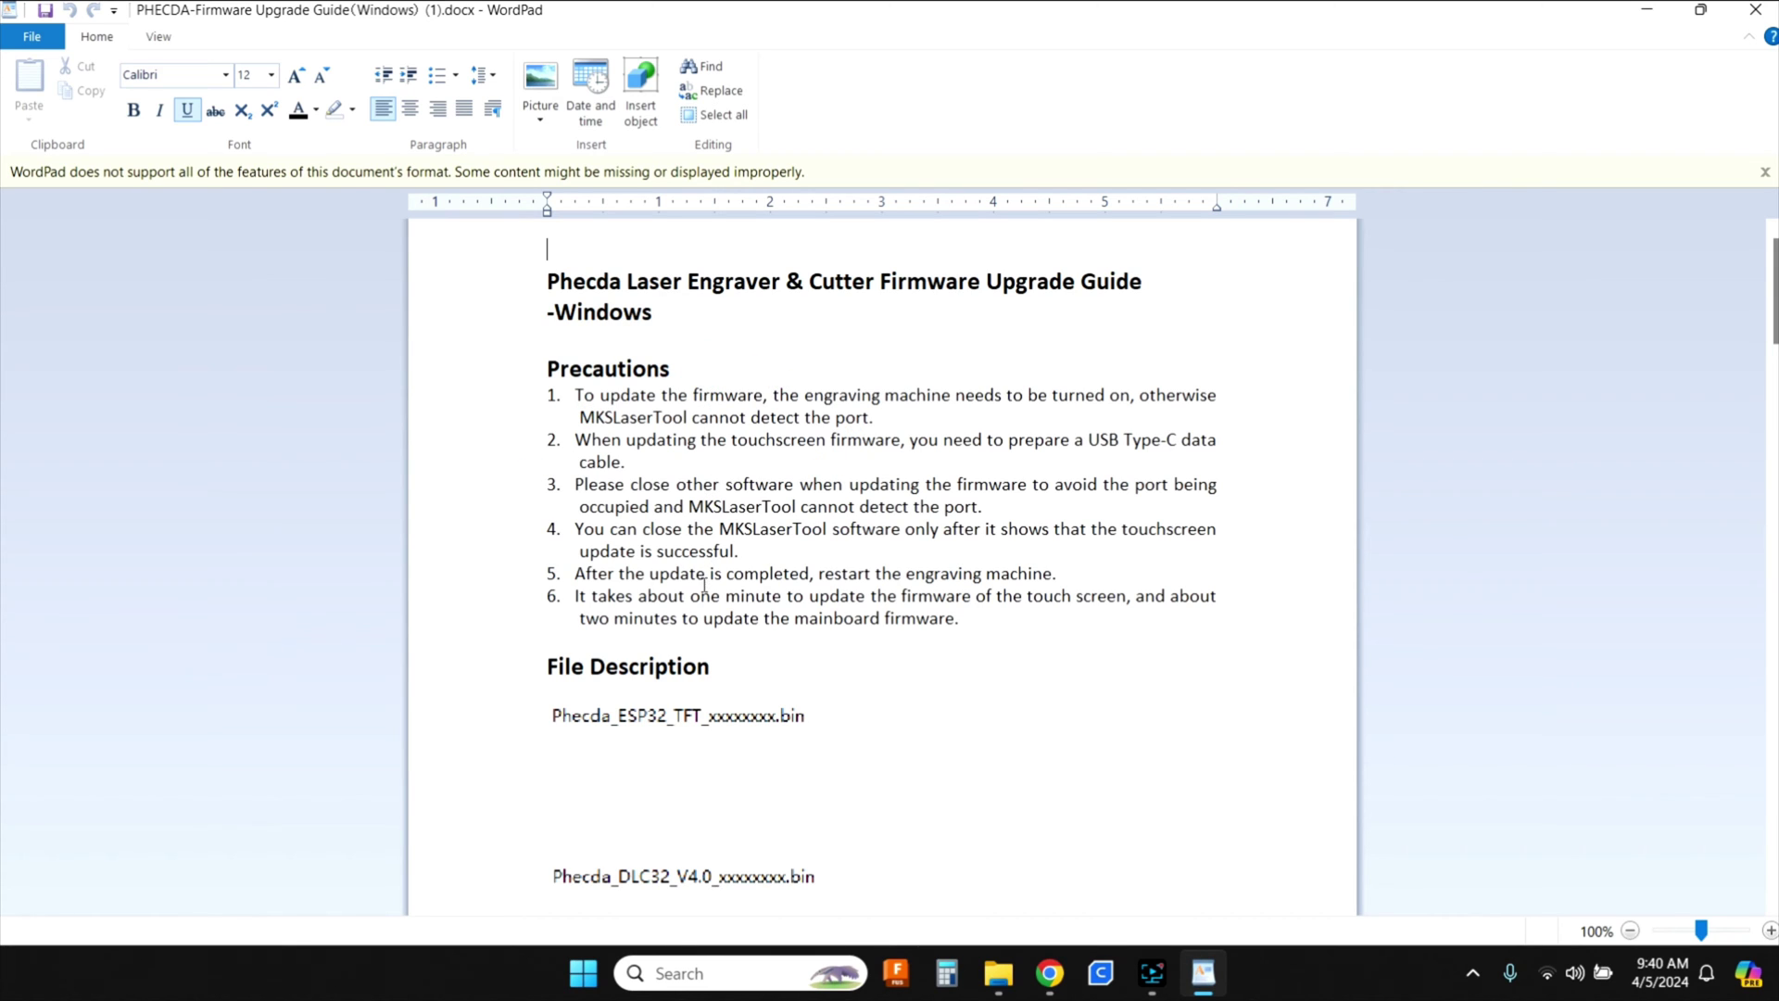
pyautogui.scroll(-2, 704, 531)
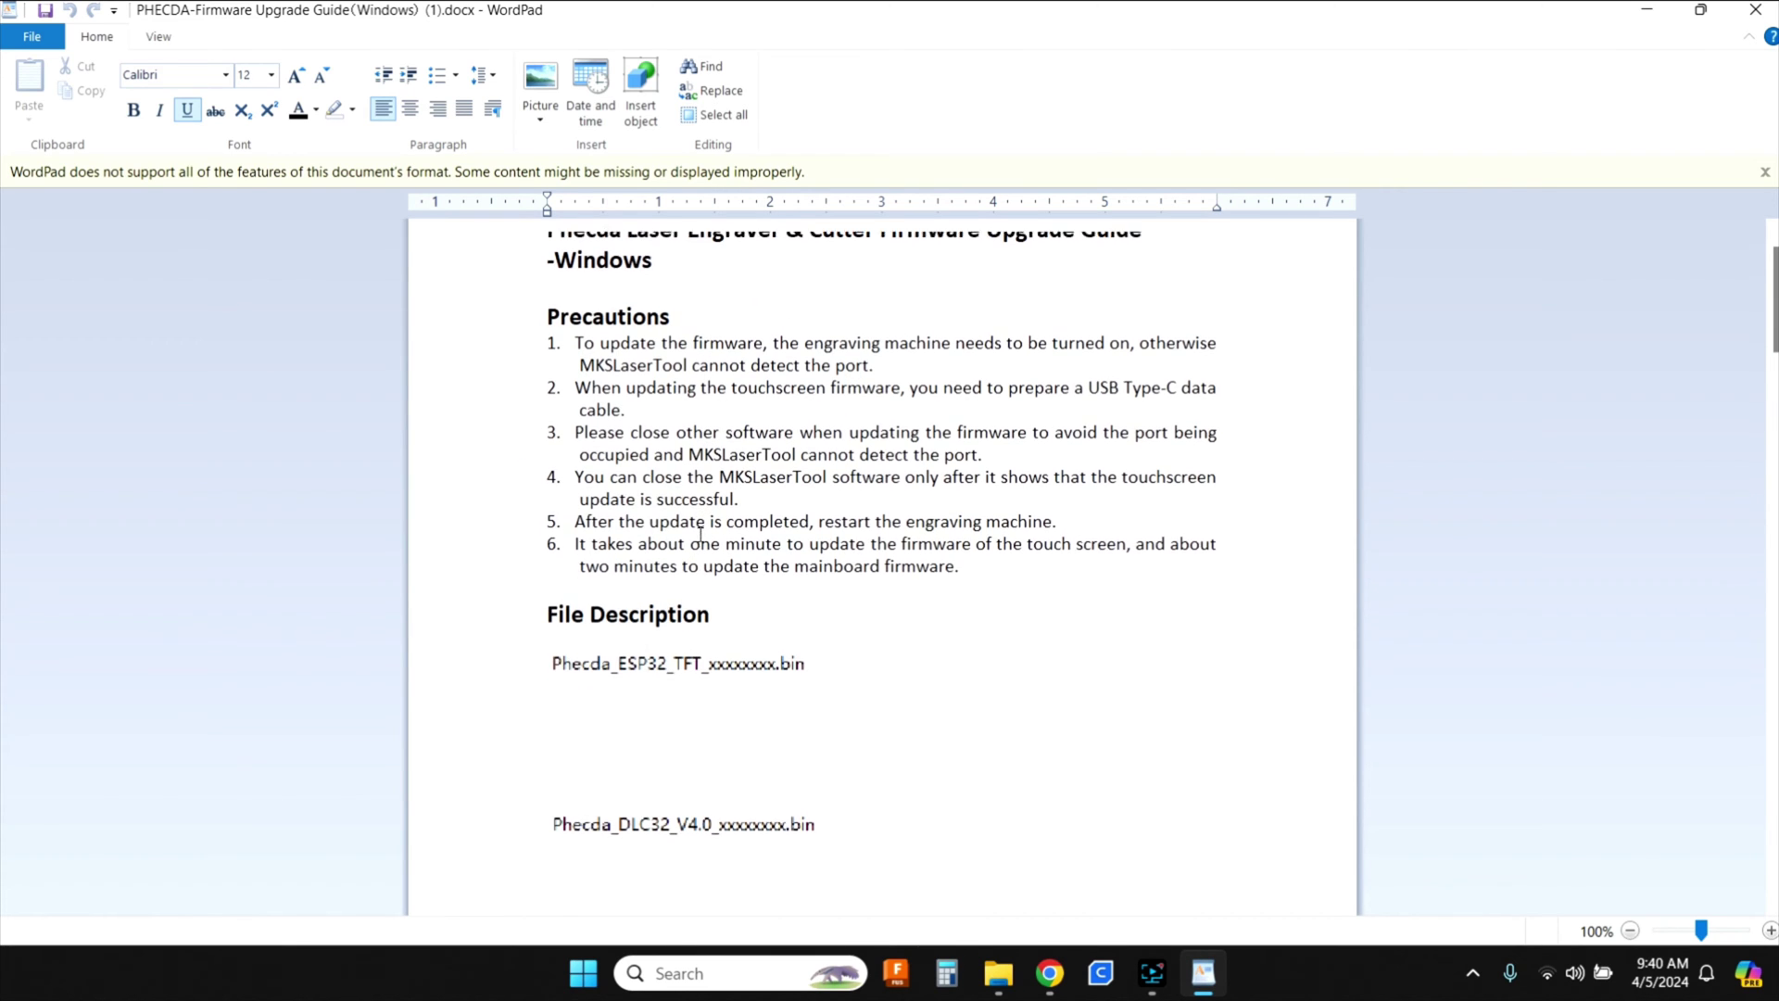
pyautogui.scroll(-2, 683, 635)
pyautogui.scroll(-6, 678, 533)
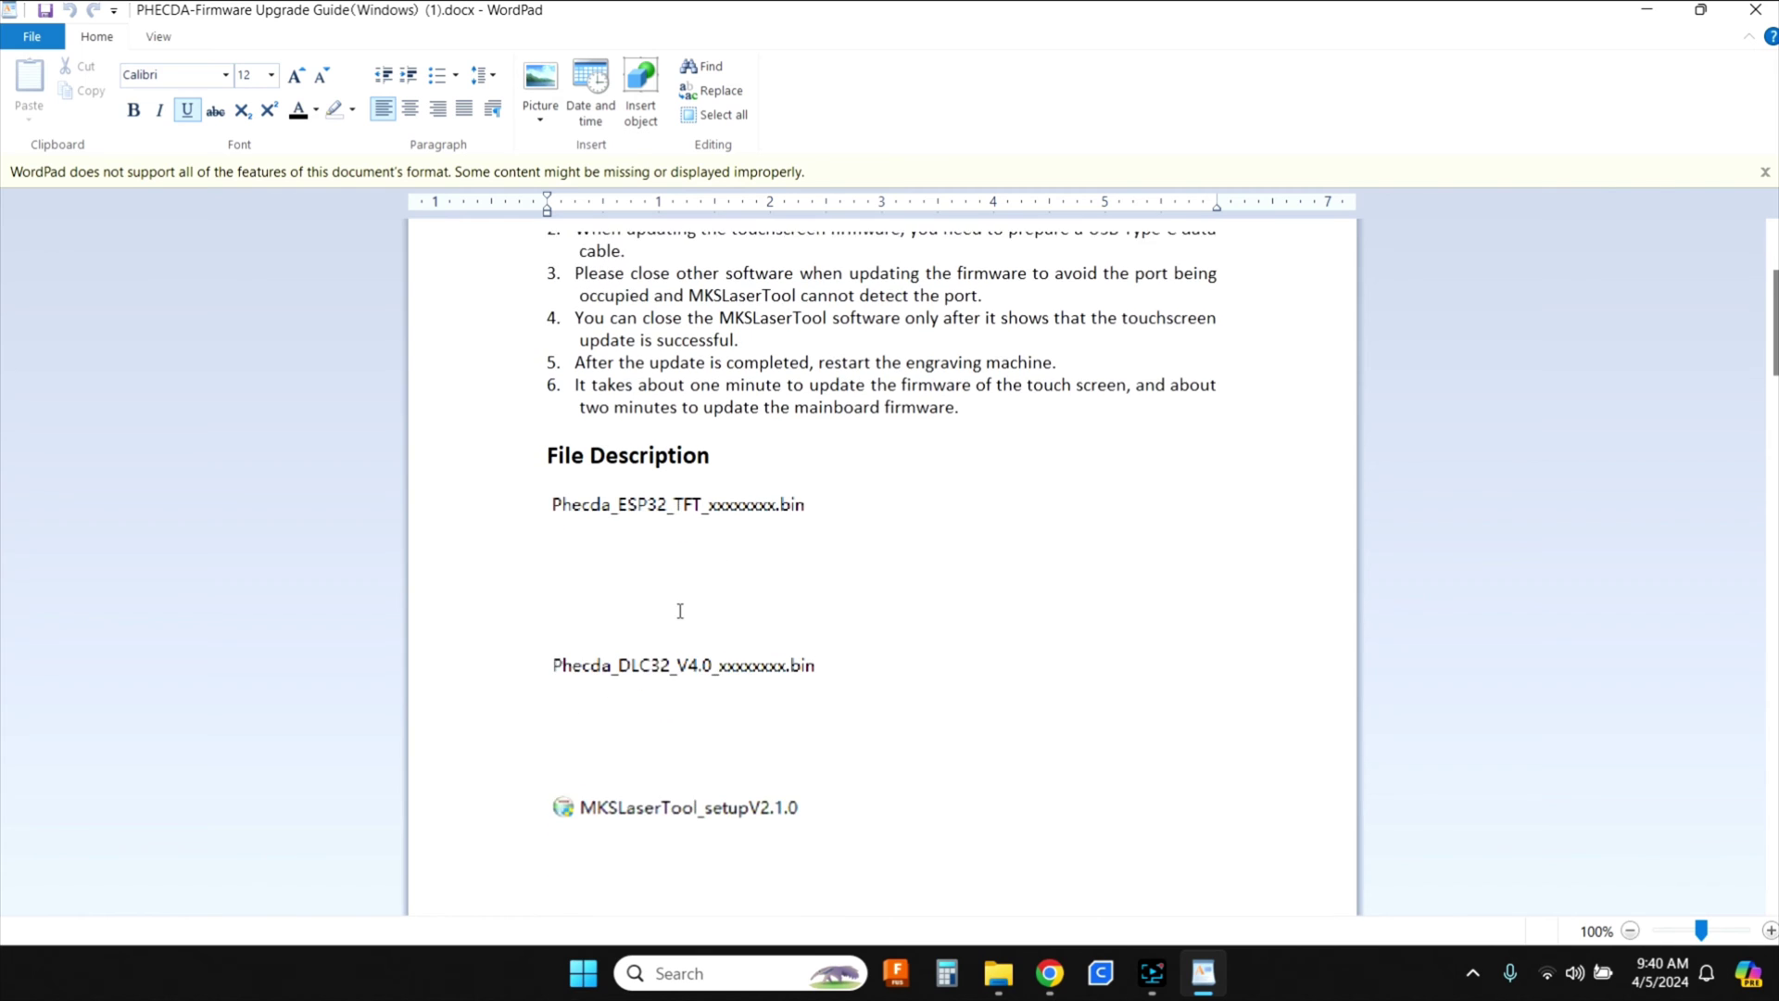
pyautogui.scroll(-2, 694, 612)
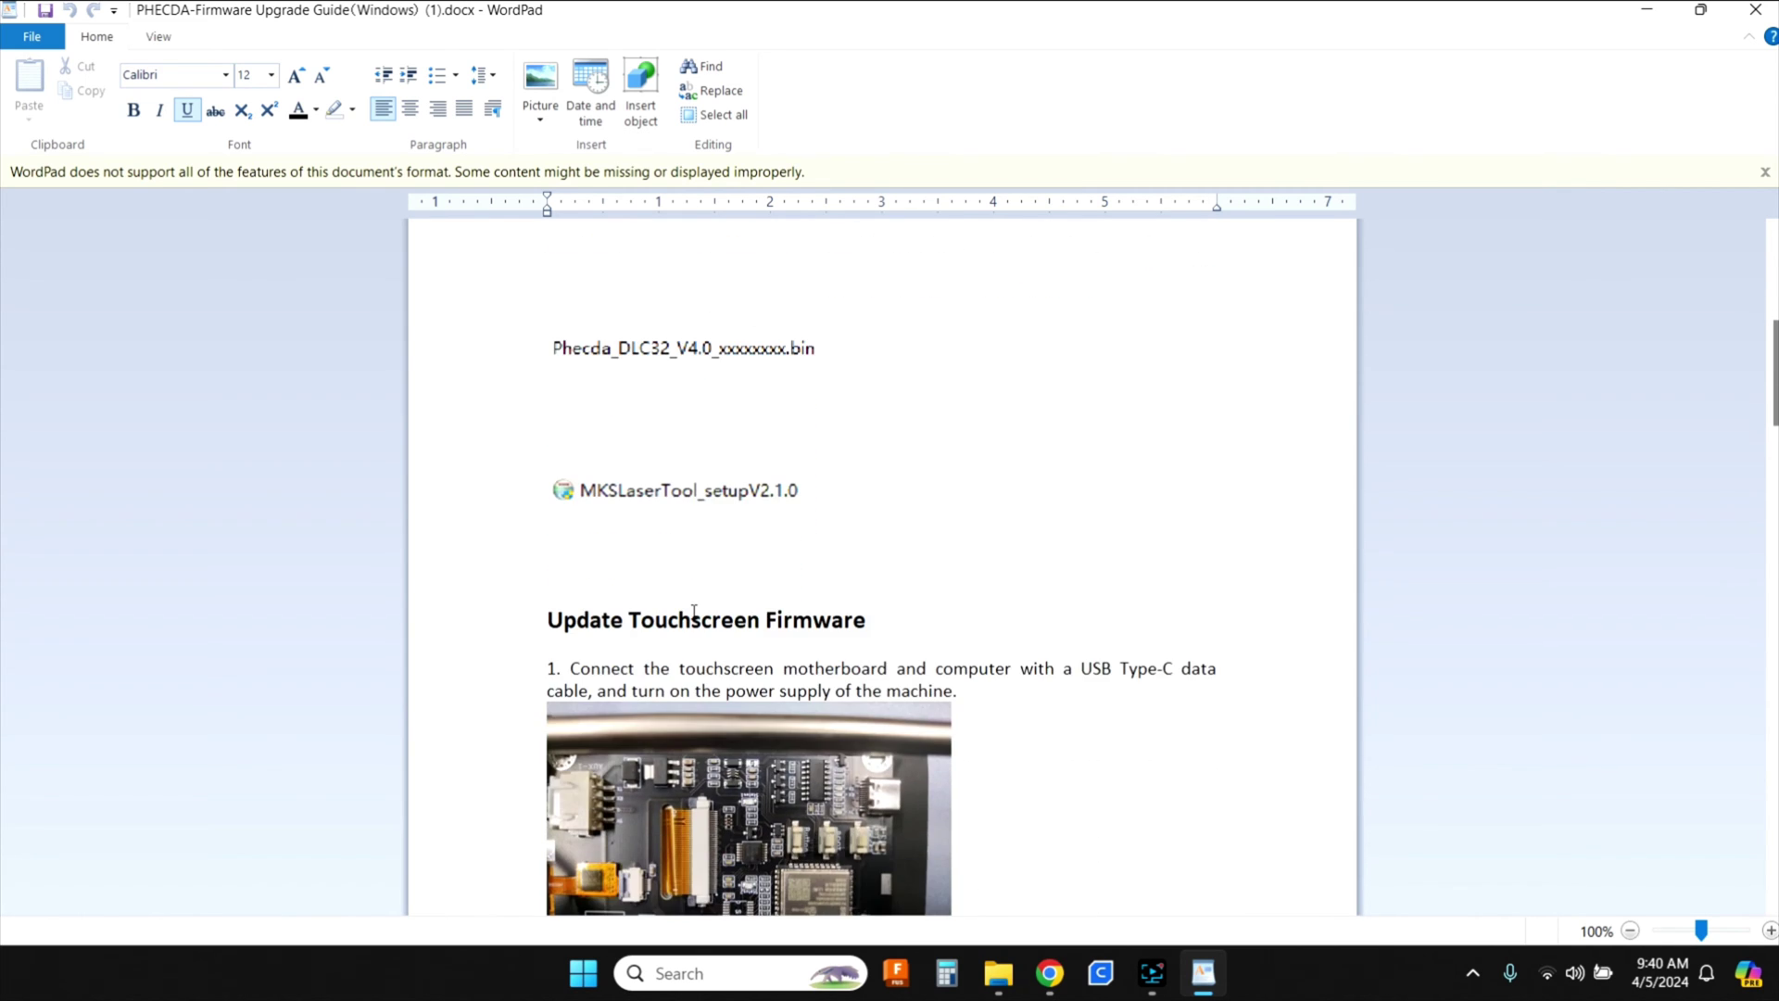
pyautogui.scroll(4, 630, 434)
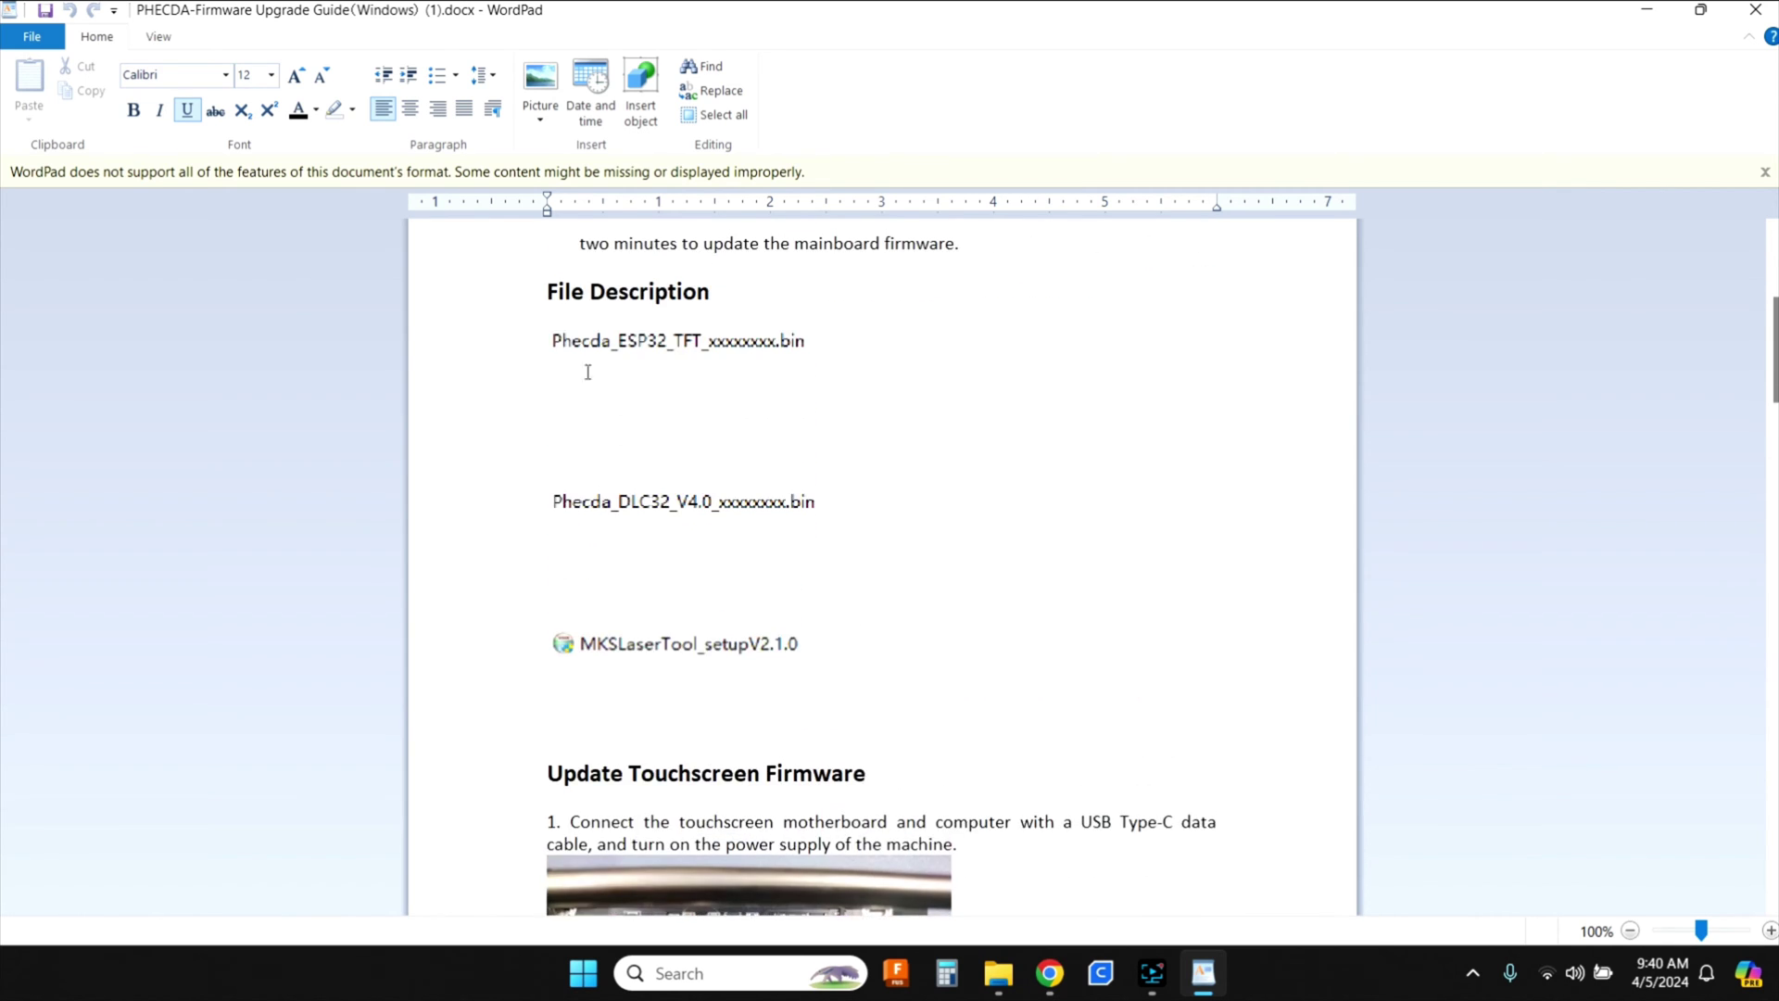
pyautogui.click(612, 354)
pyautogui.click(650, 554)
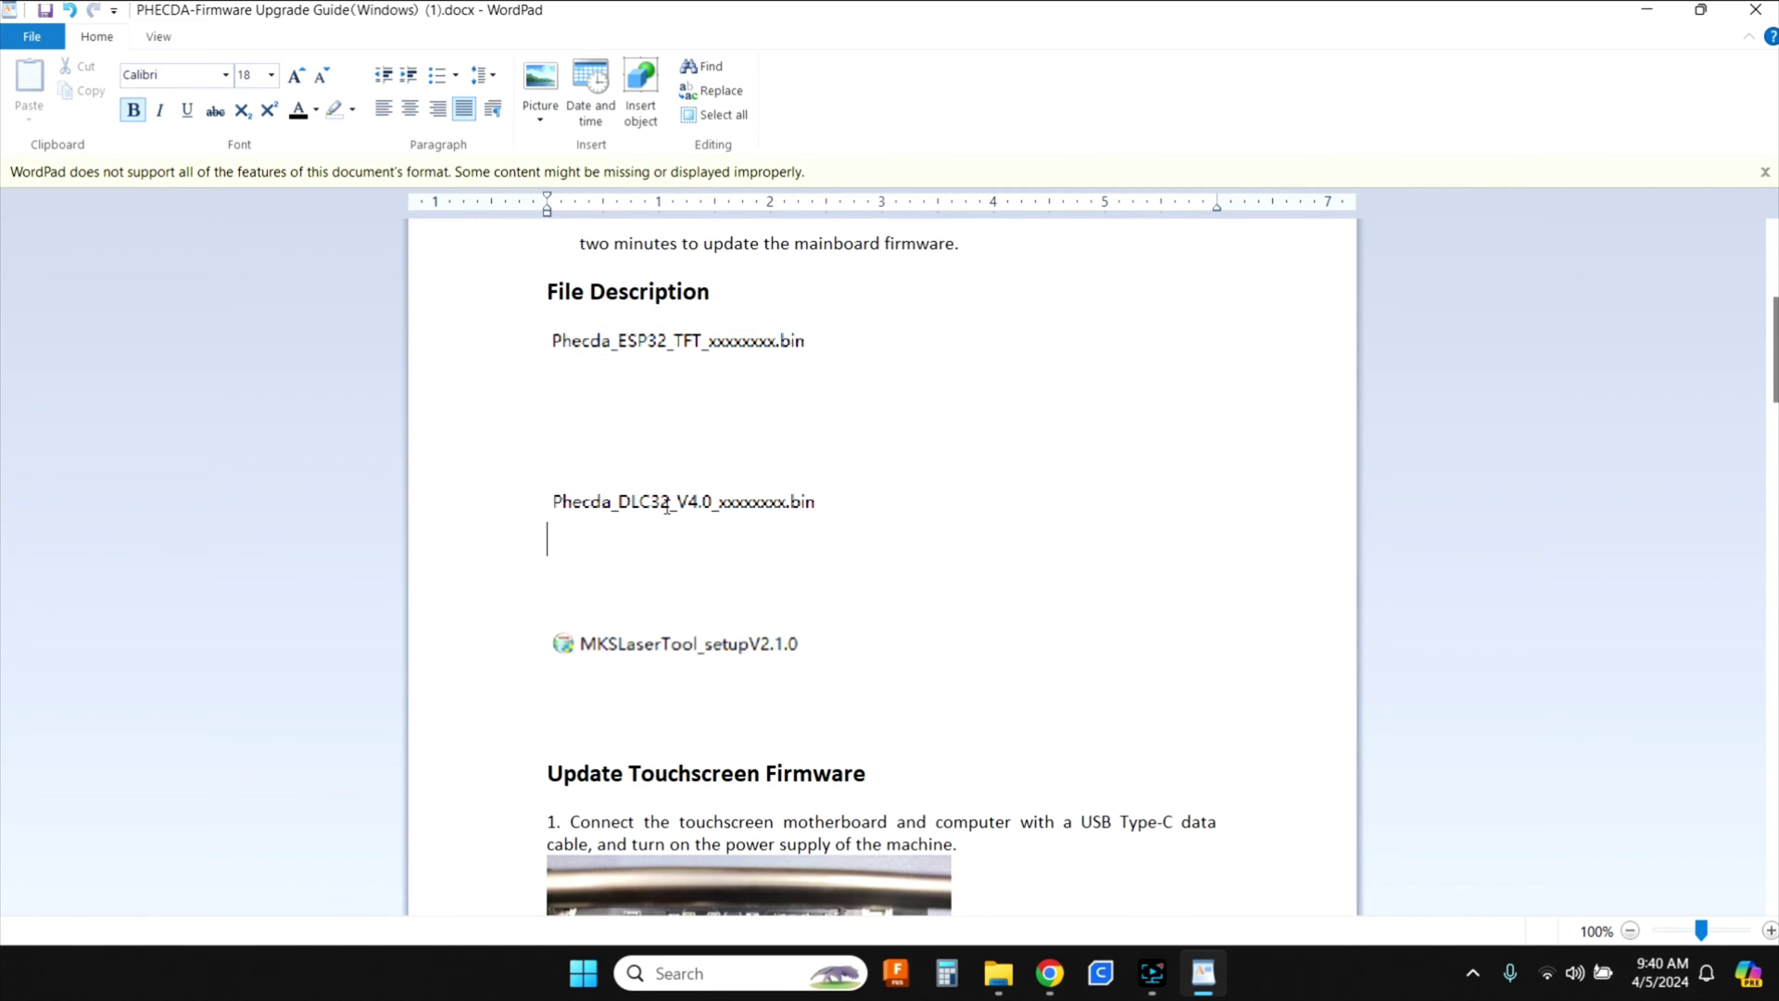
pyautogui.click(667, 507)
pyautogui.scroll(2, 643, 590)
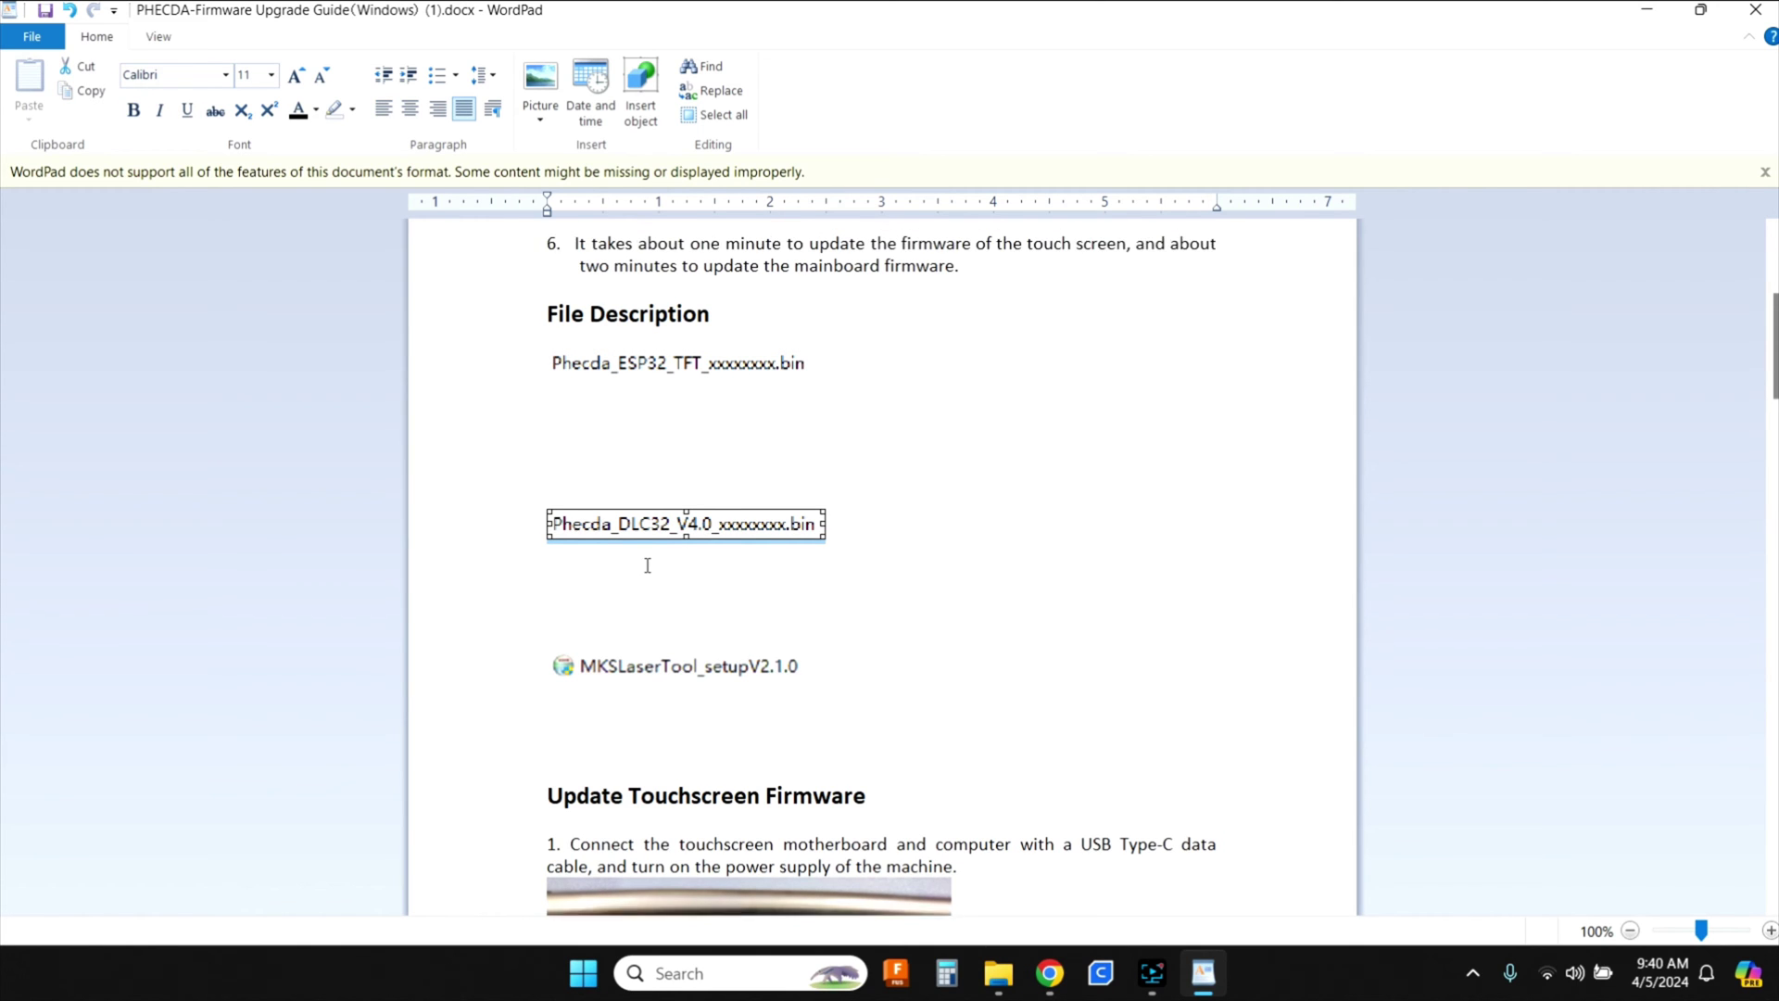
pyautogui.scroll(-4, 640, 602)
pyautogui.scroll(-5, 632, 644)
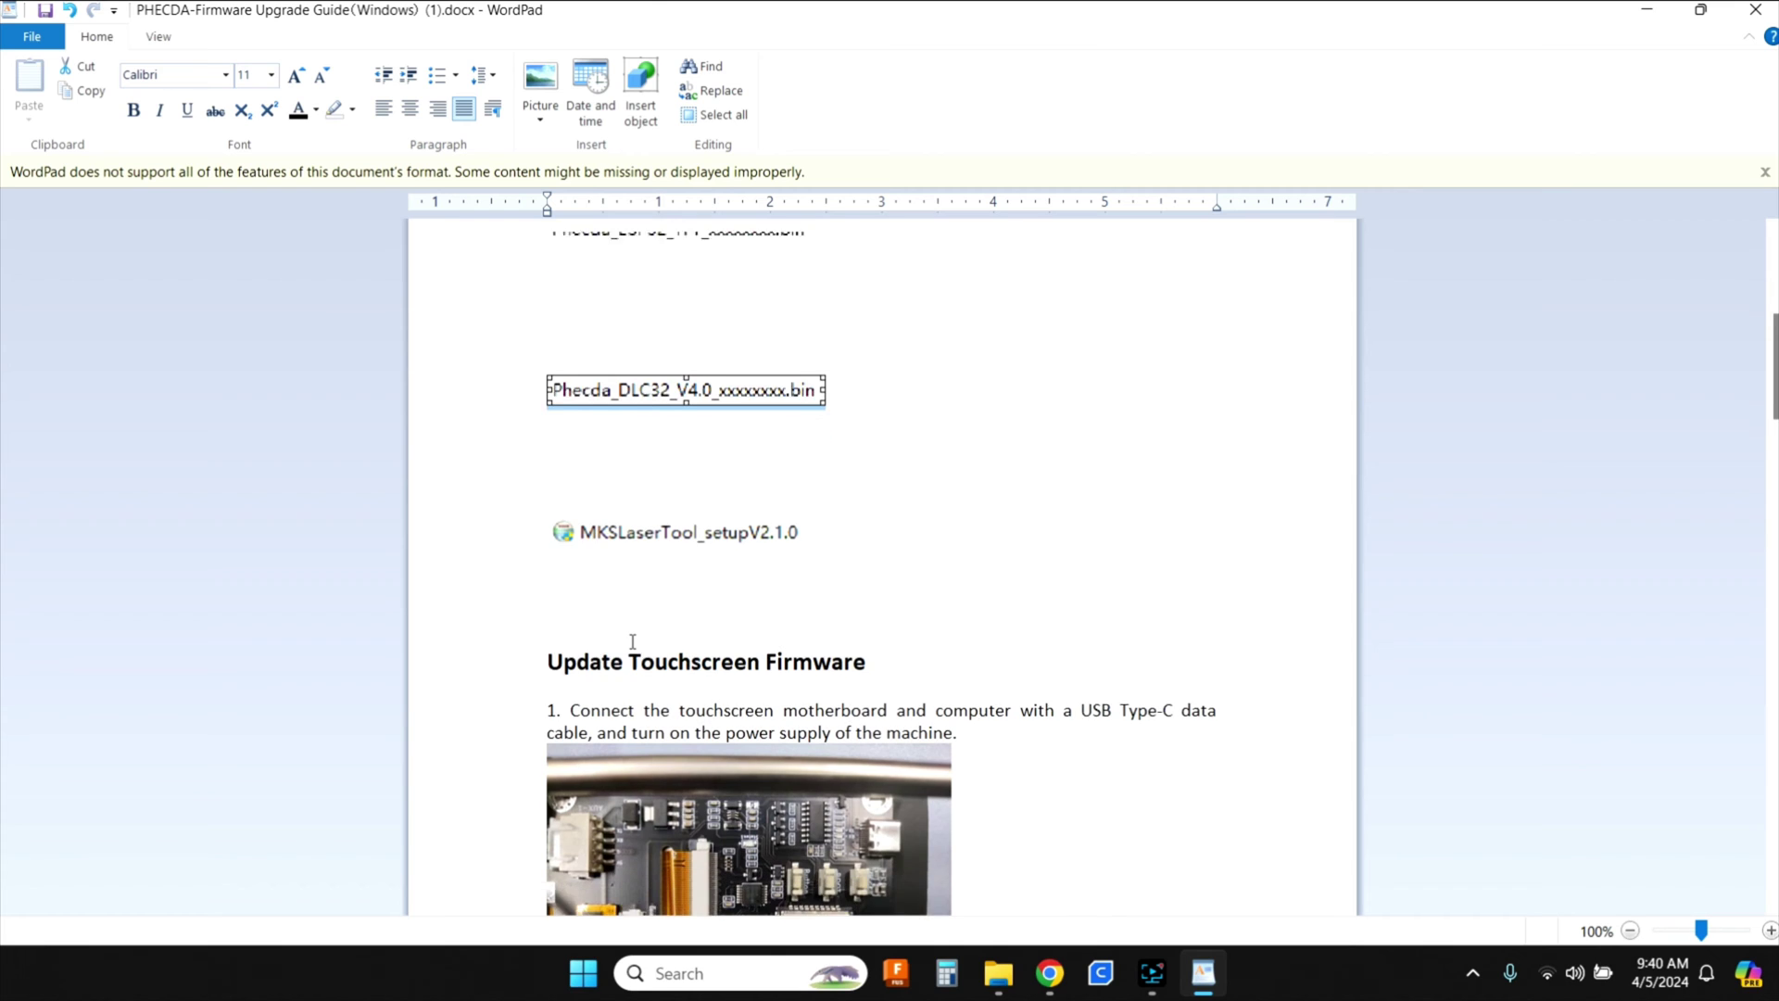
pyautogui.scroll(-3, 709, 596)
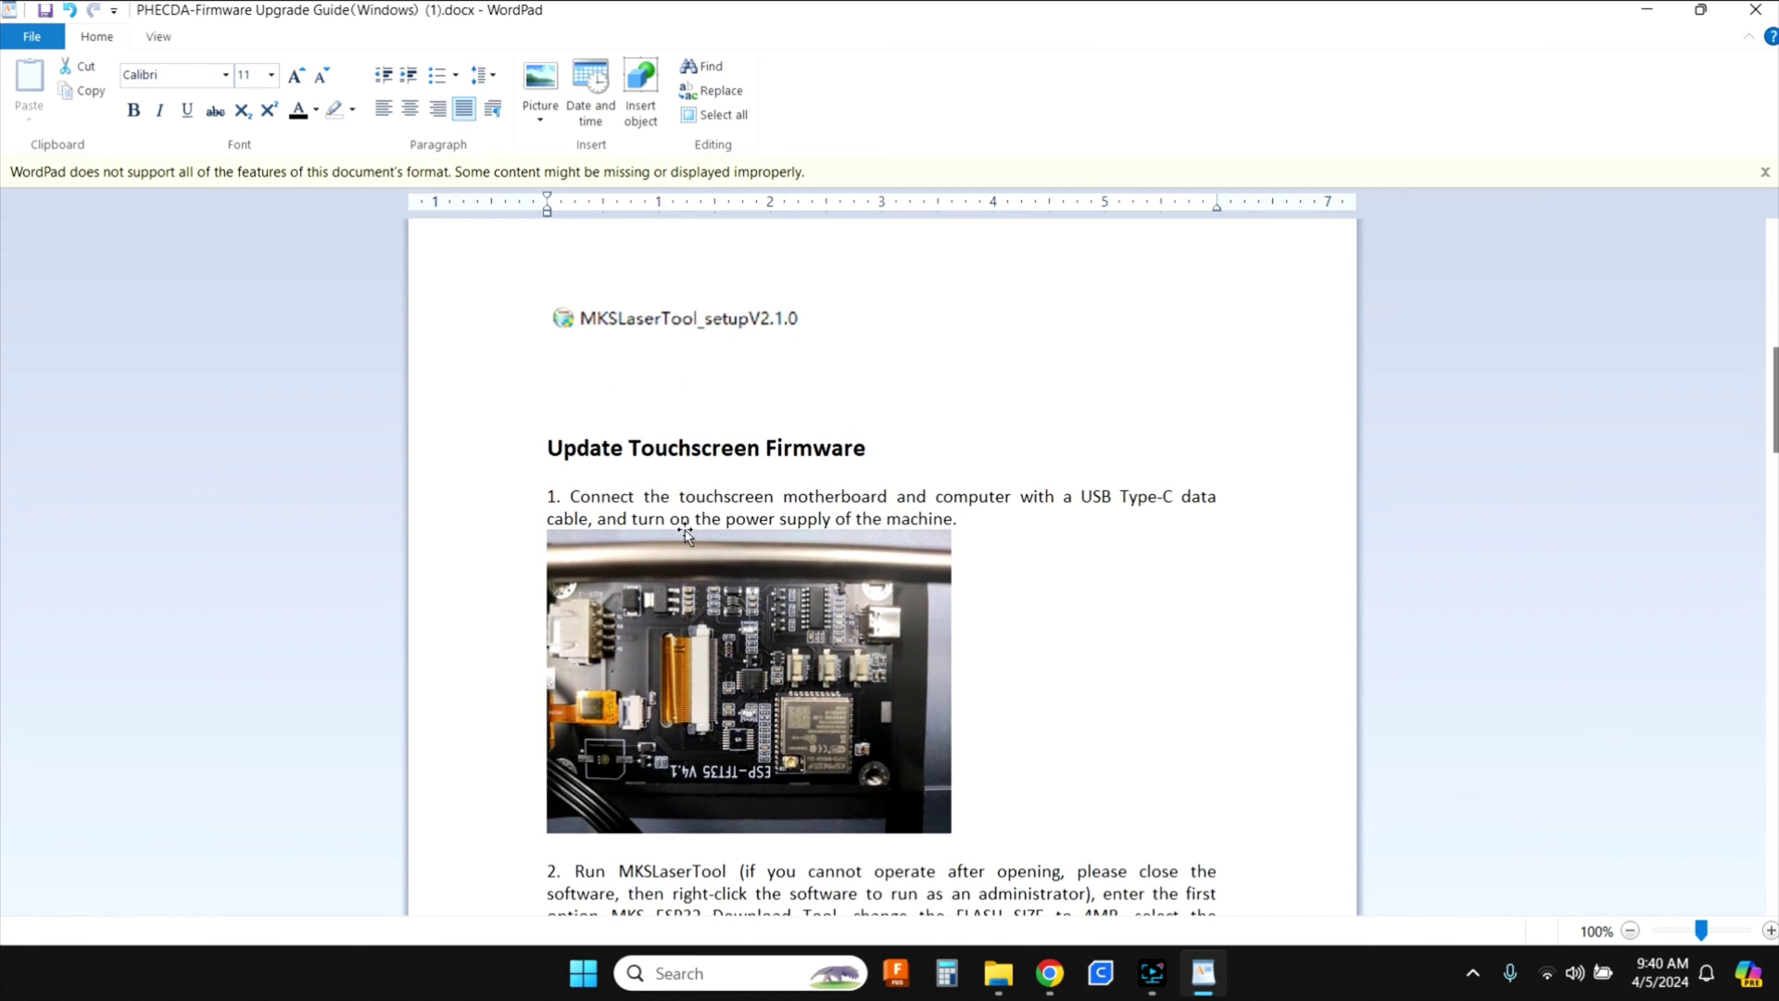
pyautogui.scroll(-3, 592, 477)
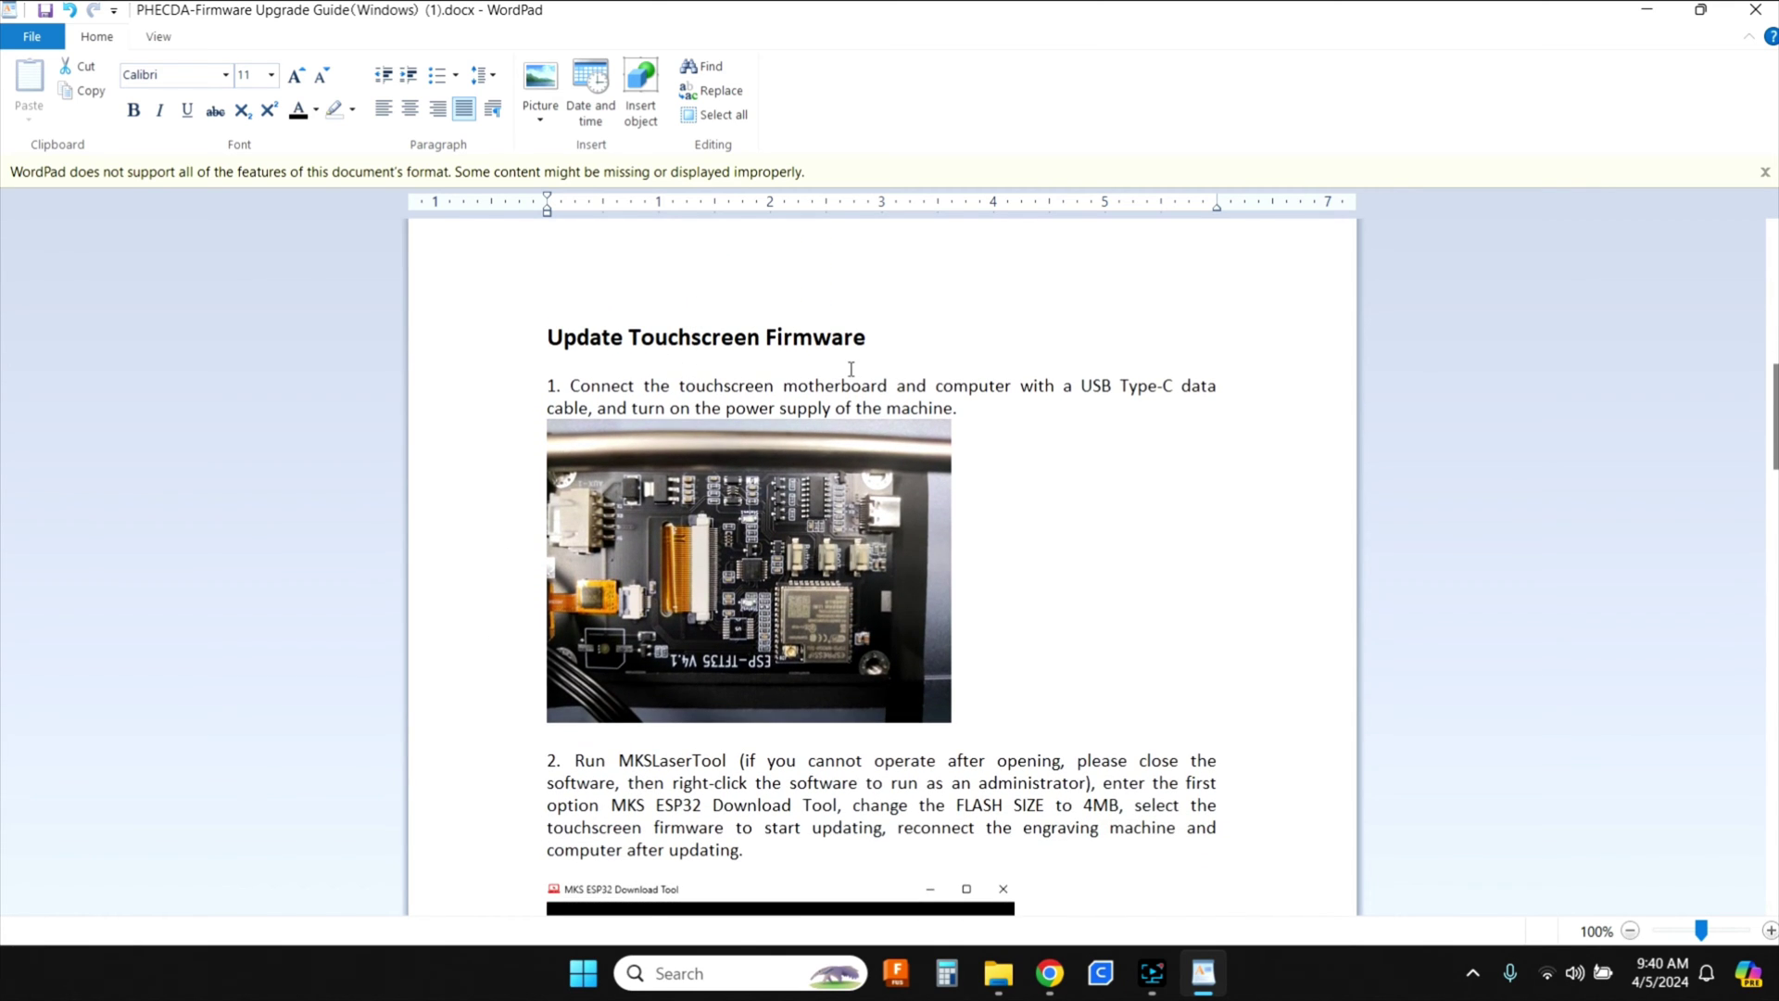
pyautogui.scroll(-5, 654, 432)
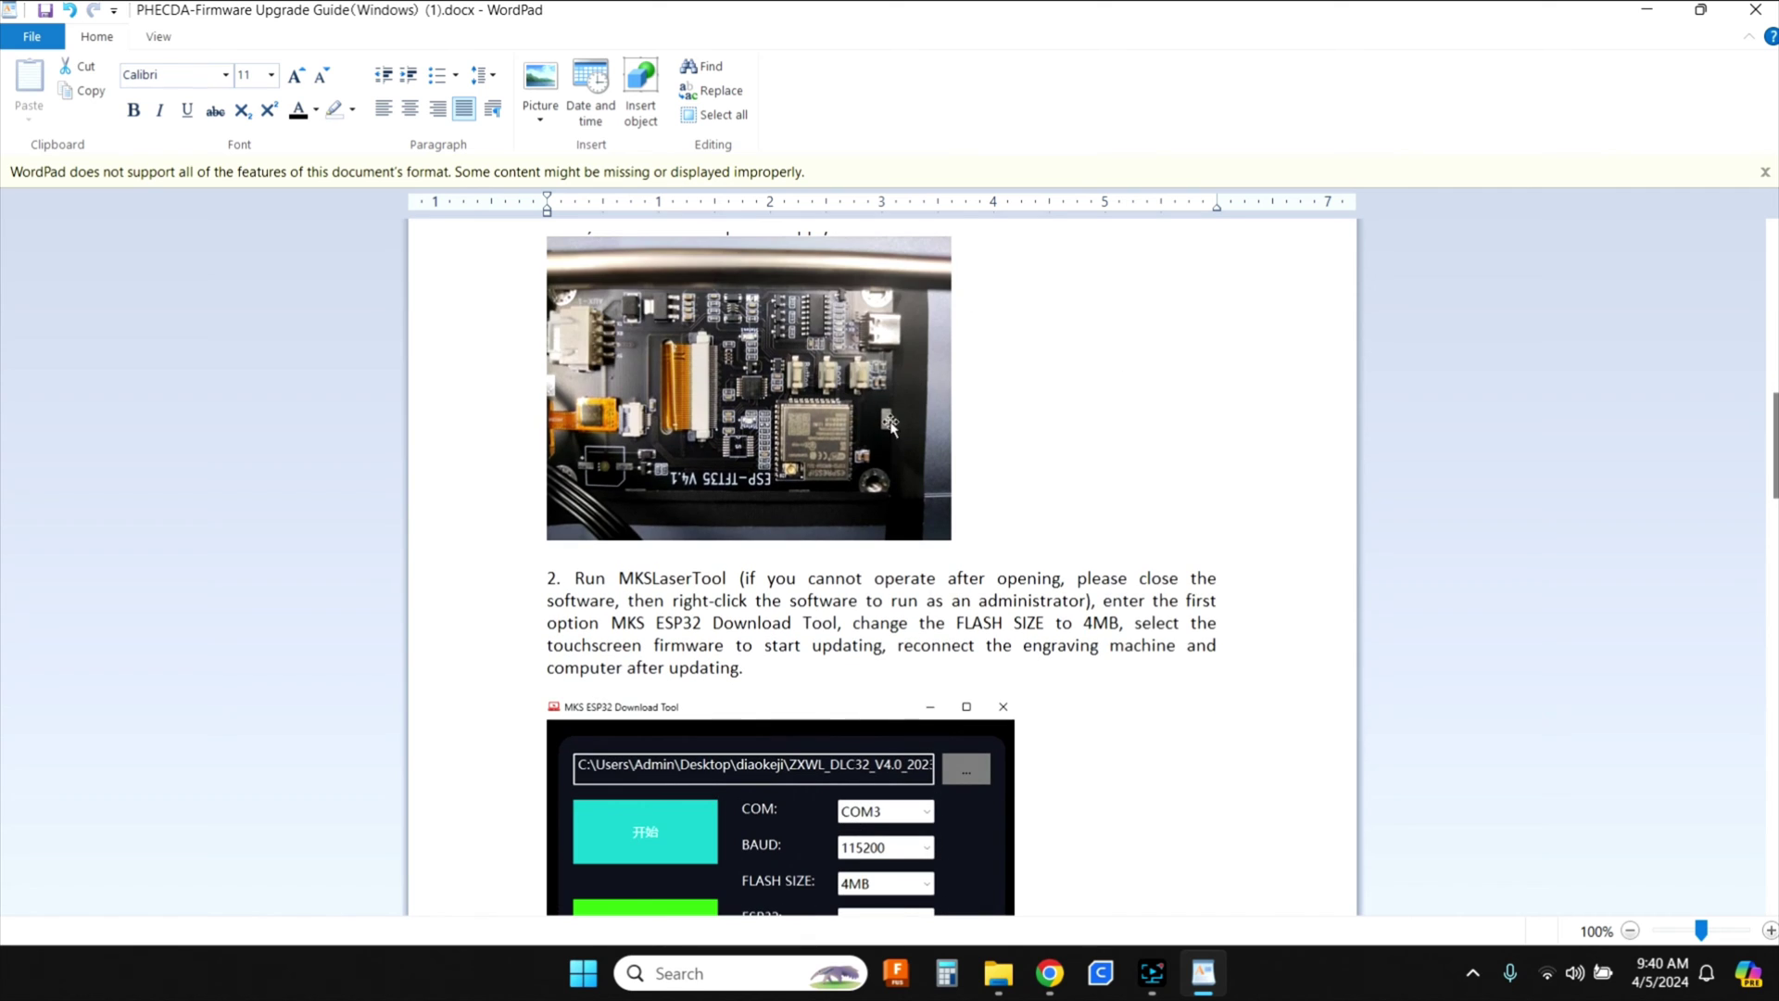
pyautogui.scroll(-10, 667, 603)
pyautogui.scroll(2, 762, 590)
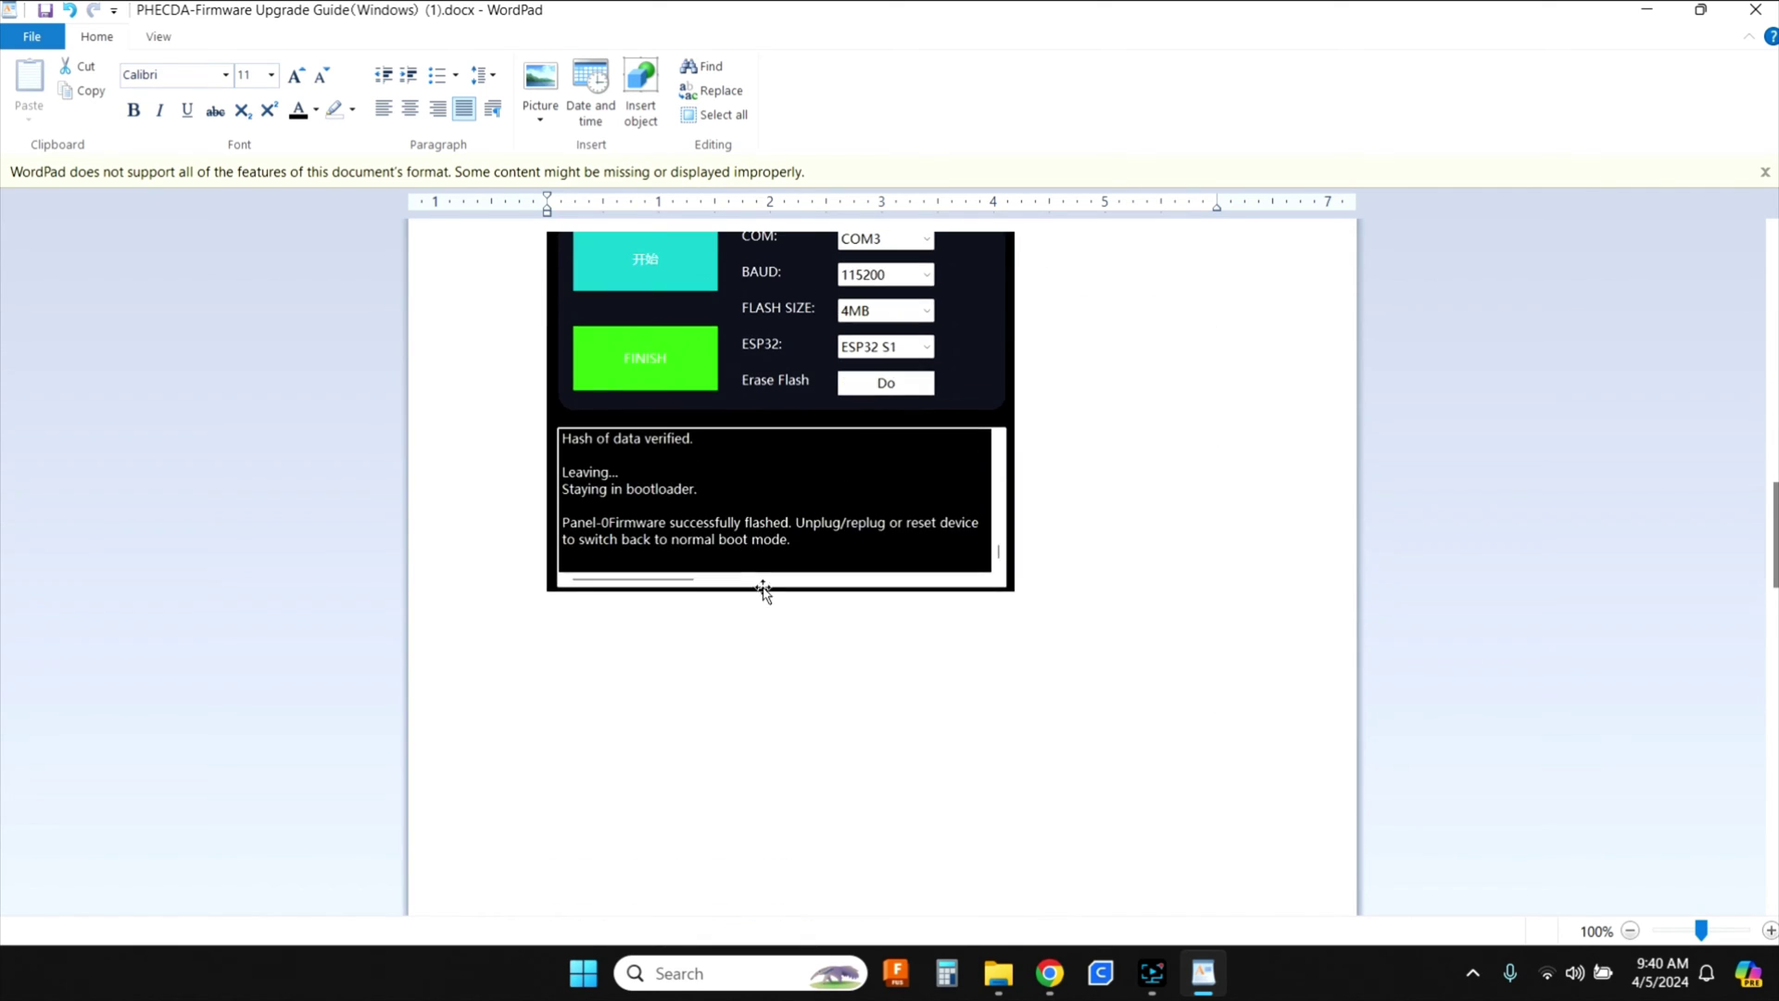
pyautogui.scroll(5, 794, 469)
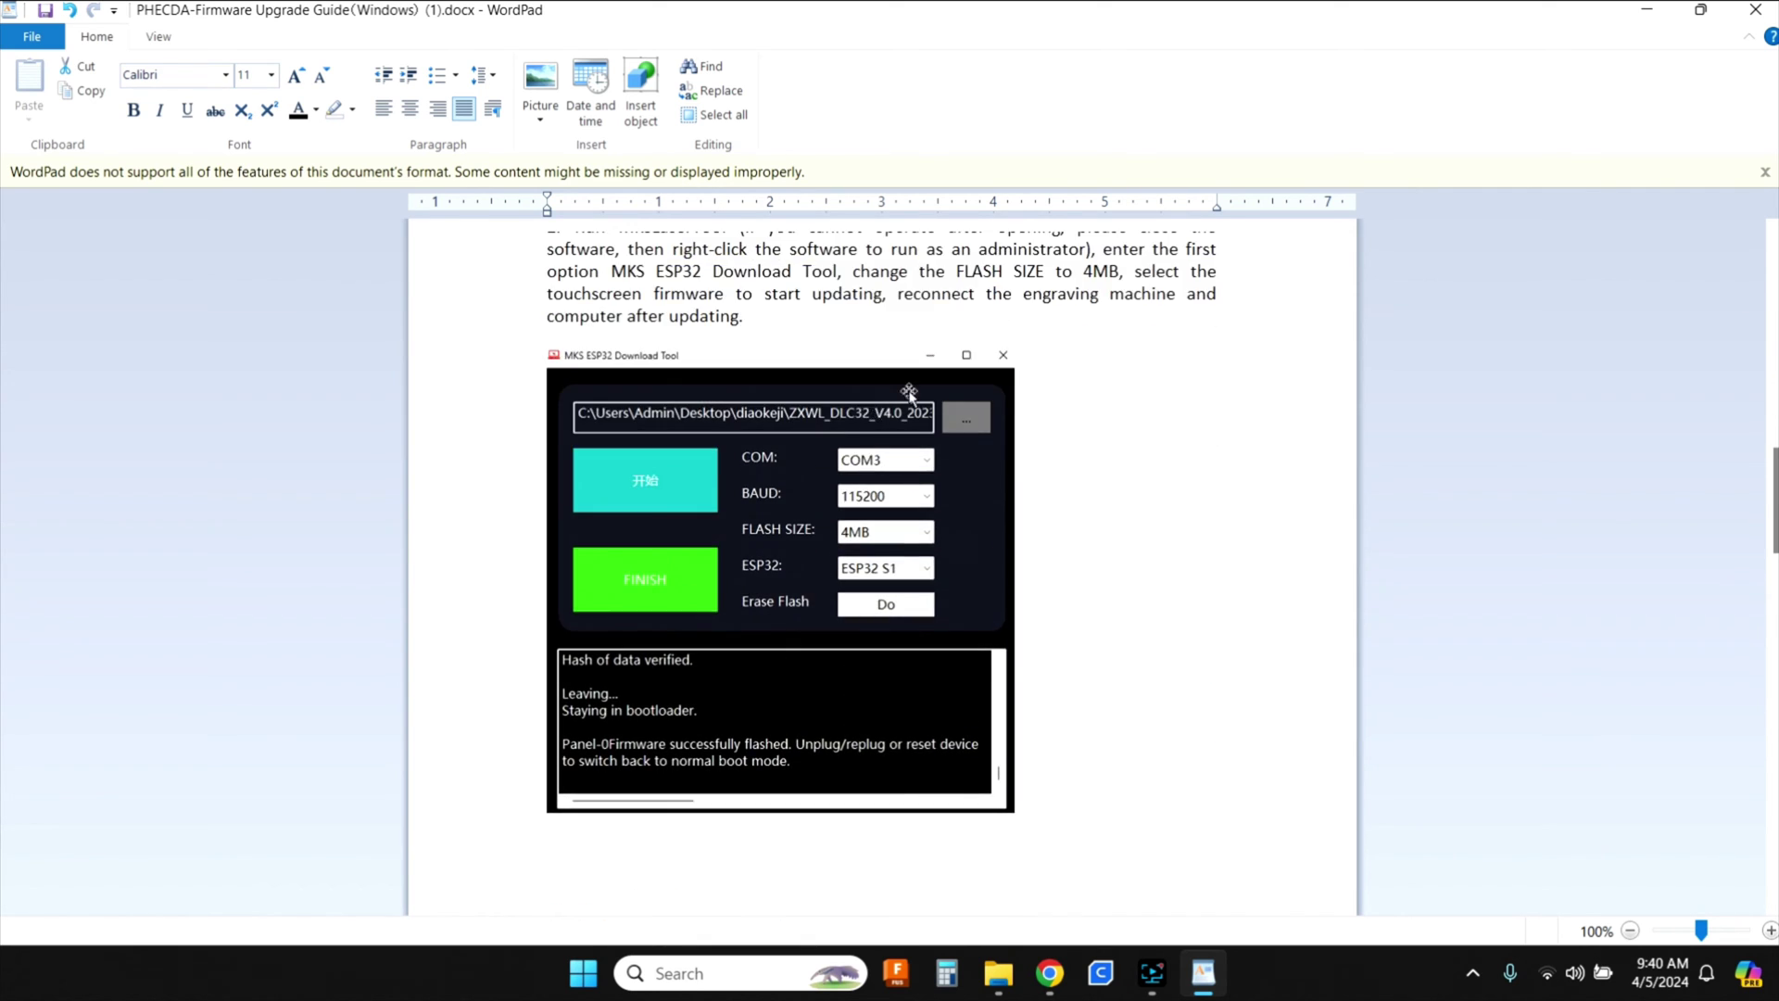
pyautogui.scroll(5, 909, 393)
pyautogui.scroll(-1, 644, 691)
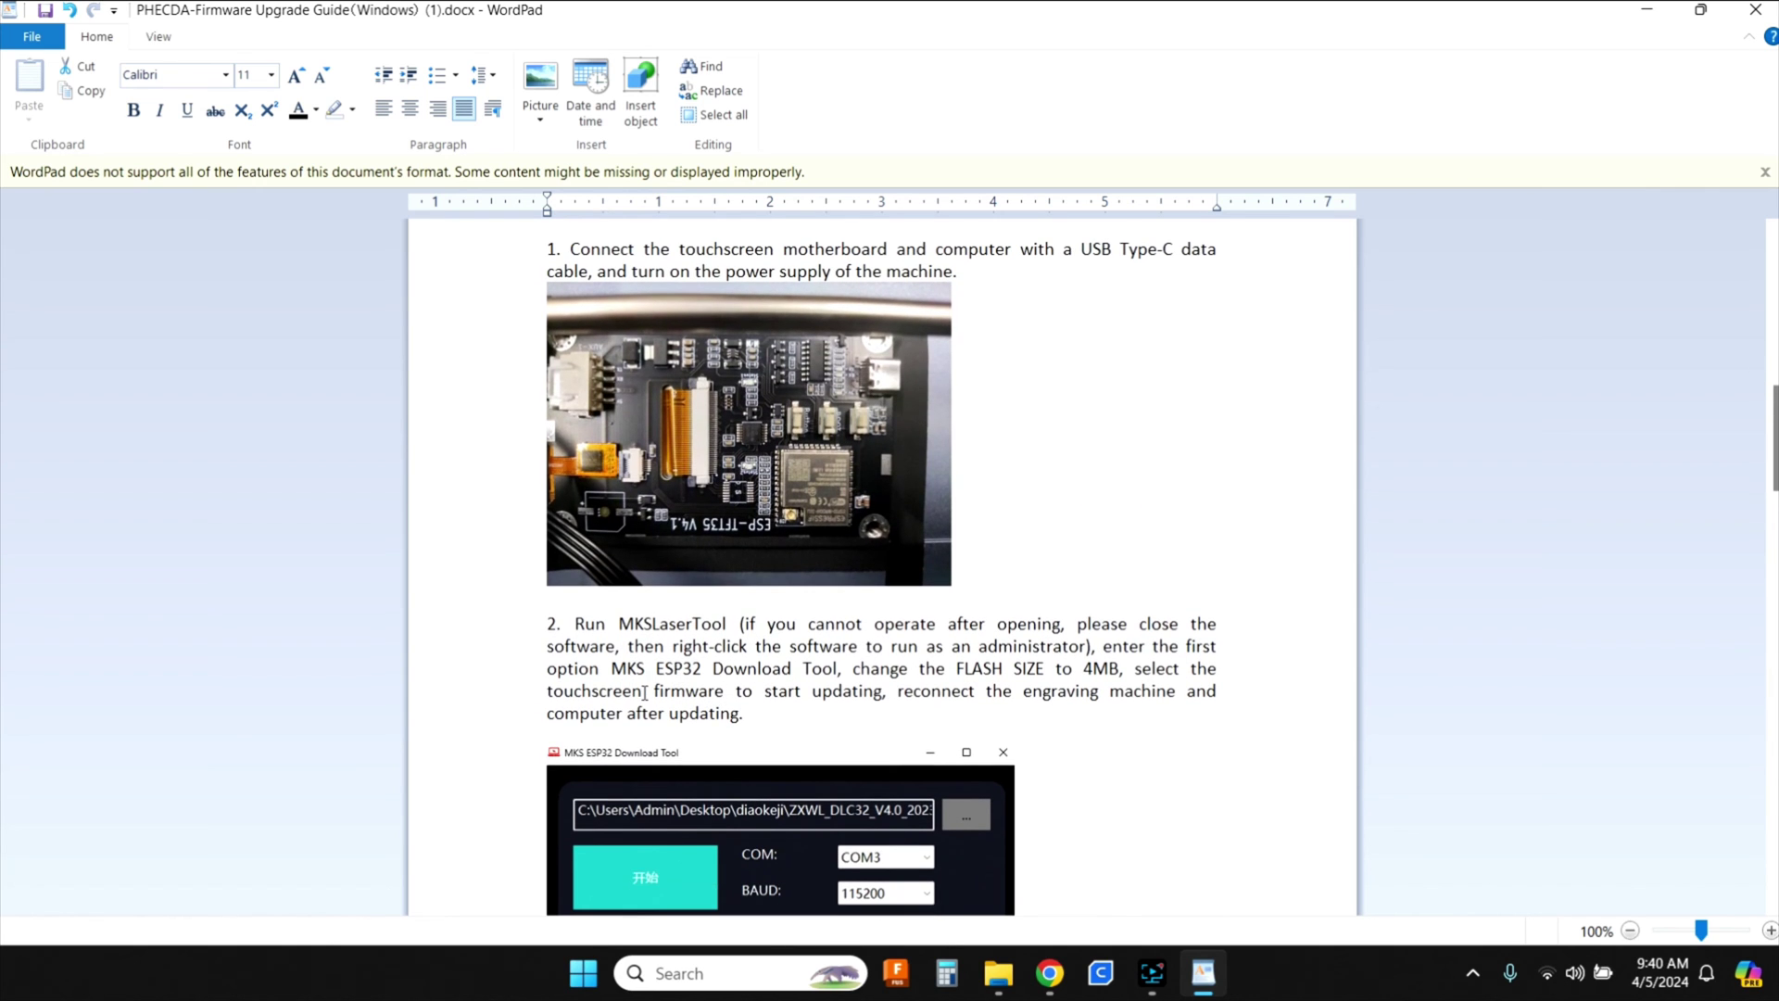
pyautogui.scroll(-5, 830, 706)
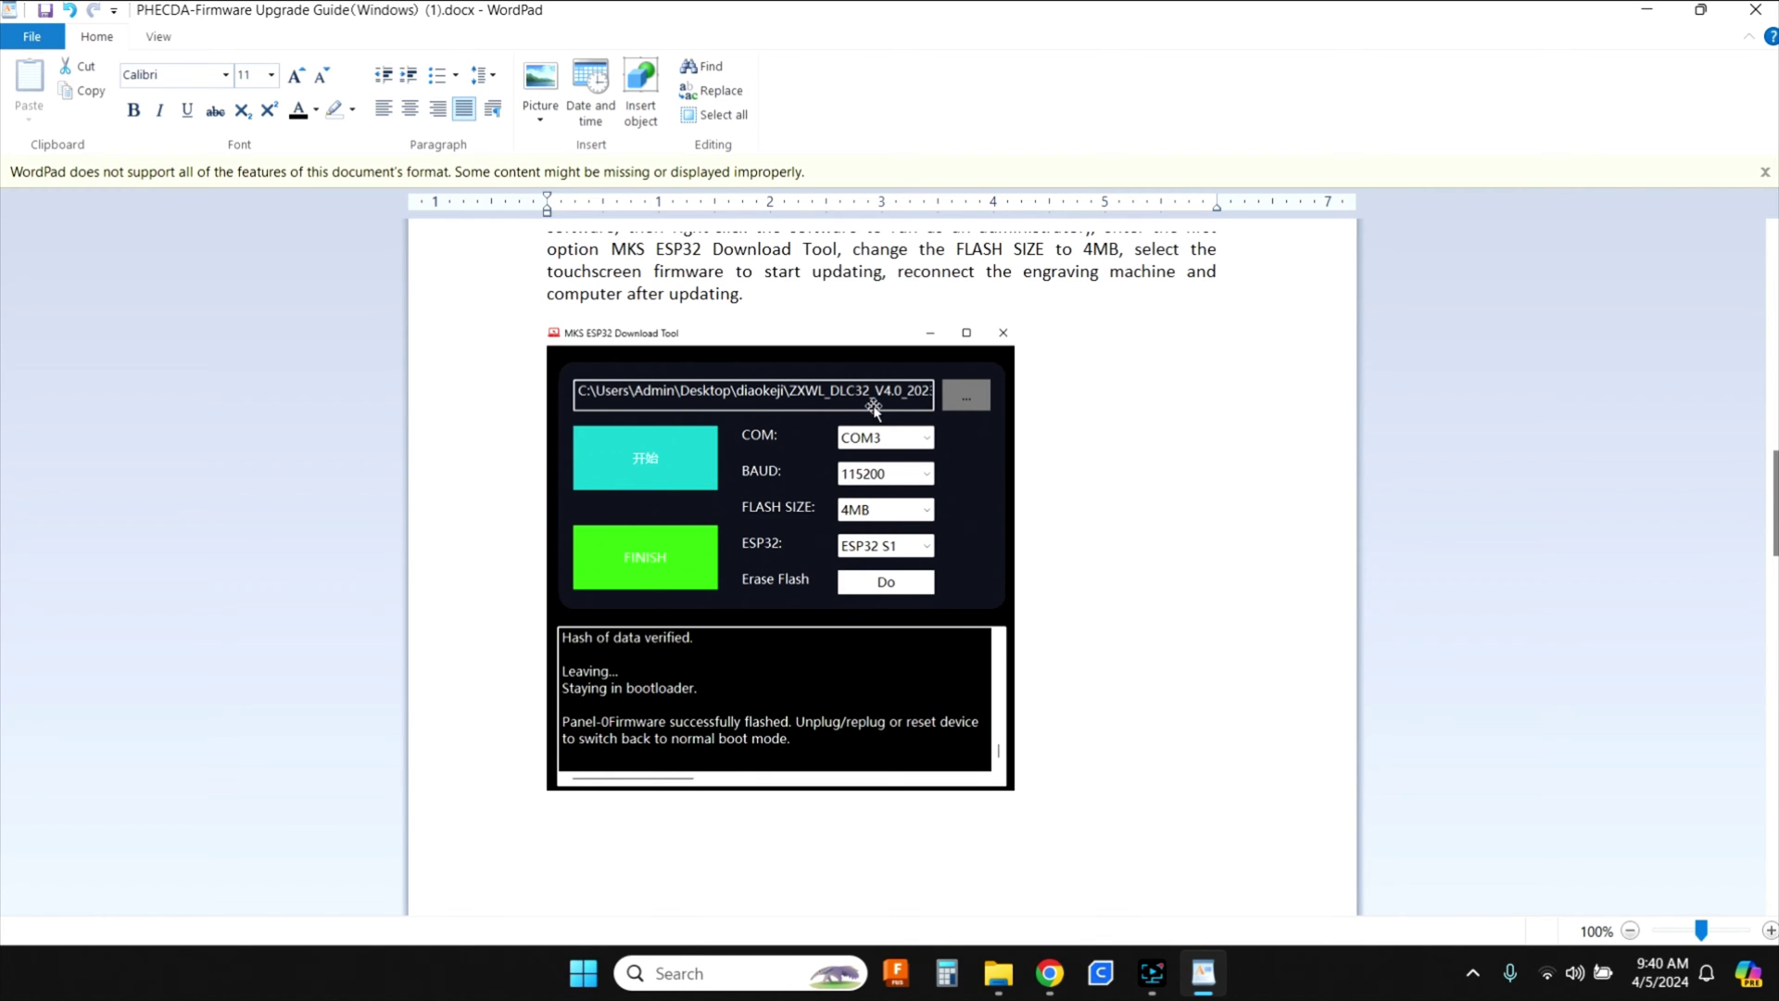
pyautogui.scroll(3, 861, 454)
pyautogui.scroll(8, 866, 491)
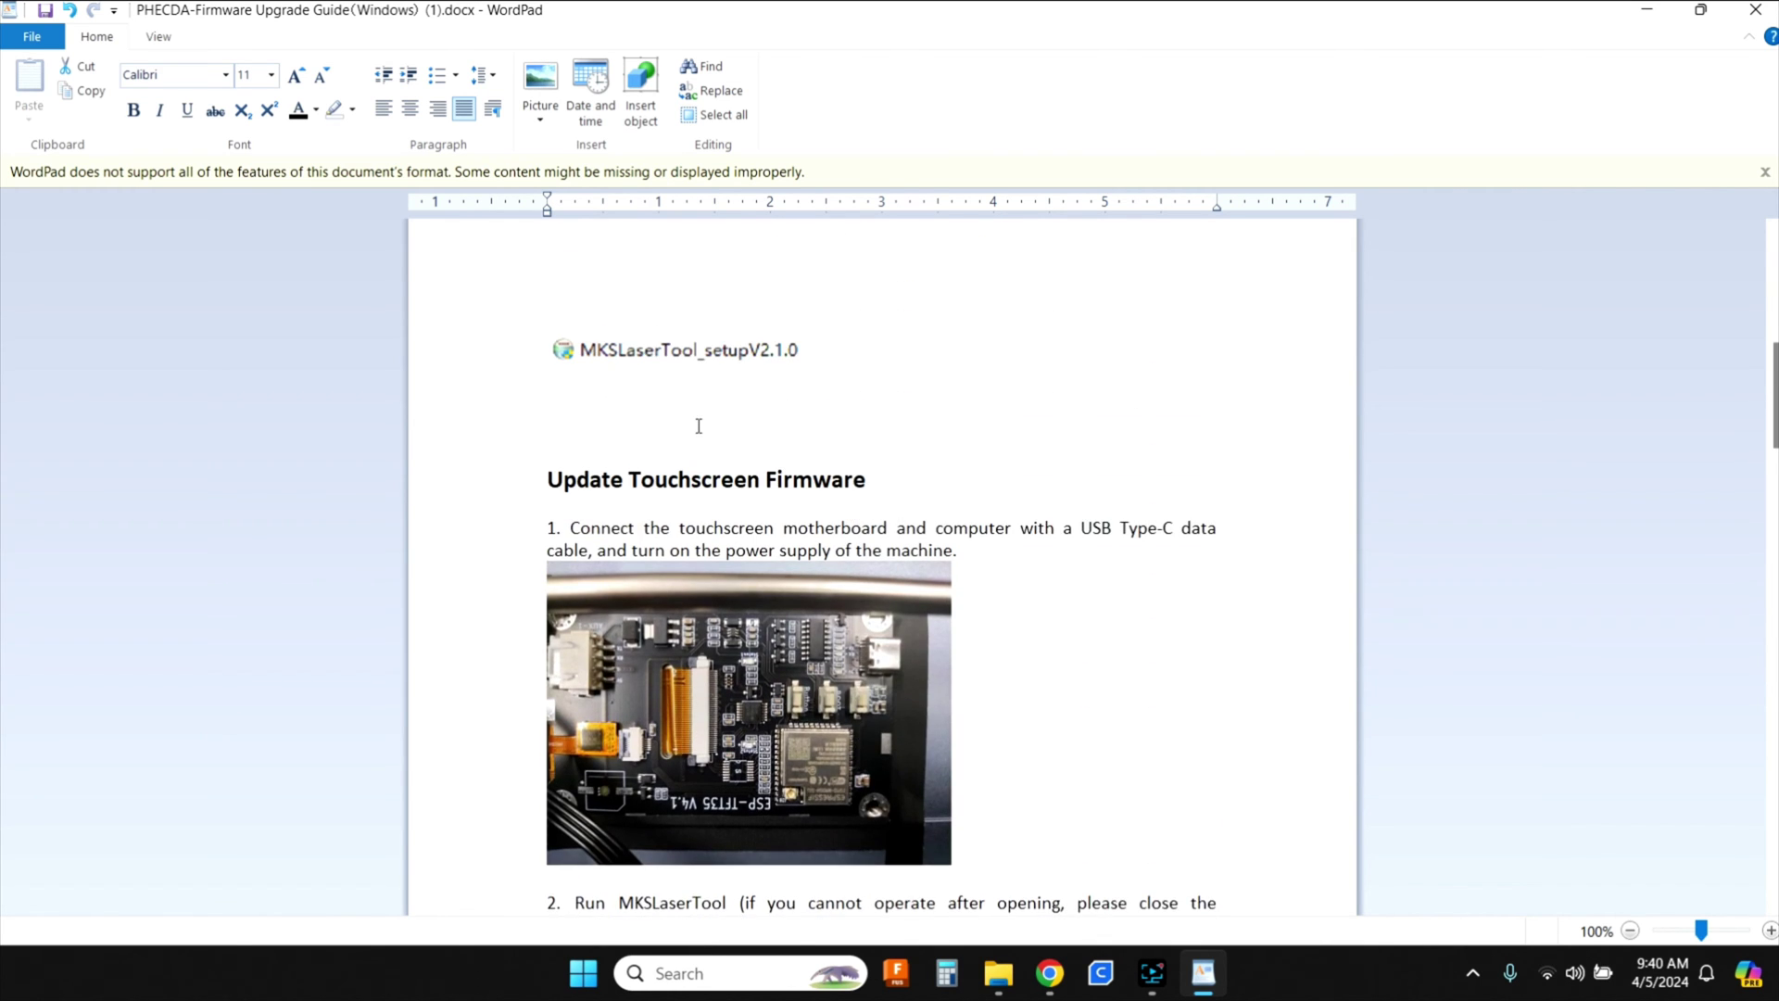
pyautogui.click(697, 403)
pyautogui.scroll(1, 696, 431)
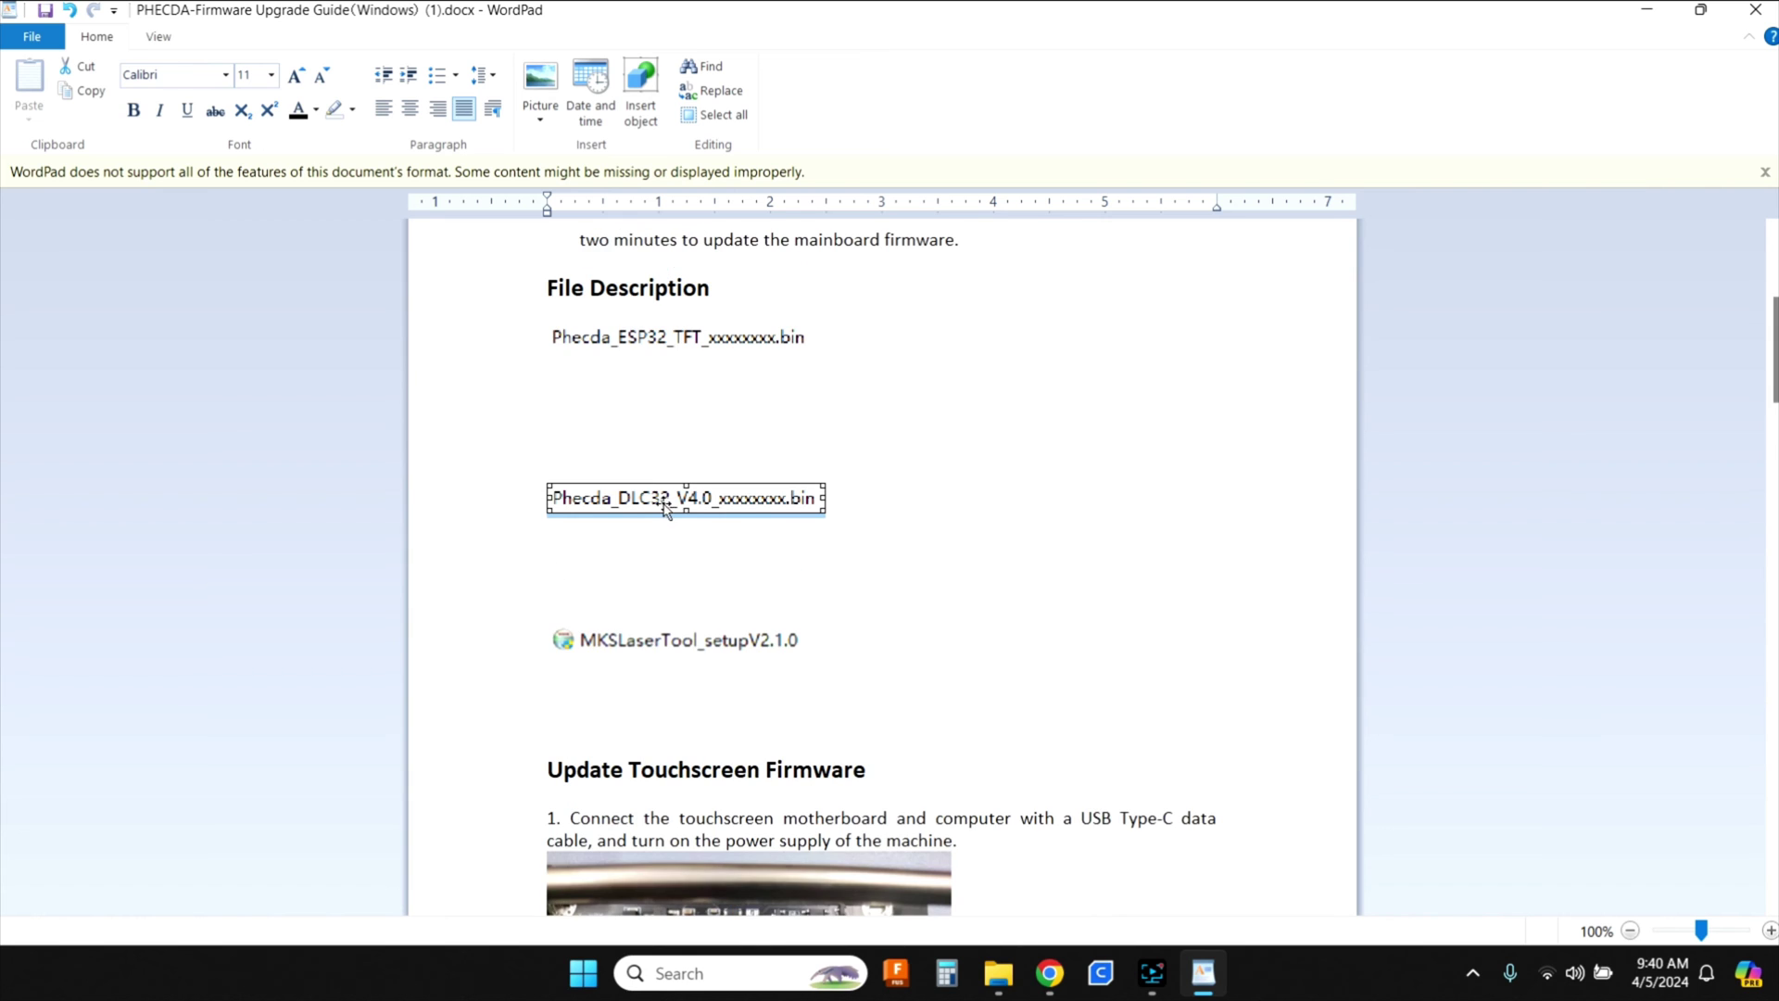
pyautogui.scroll(-1, 768, 626)
pyautogui.scroll(-2, 768, 626)
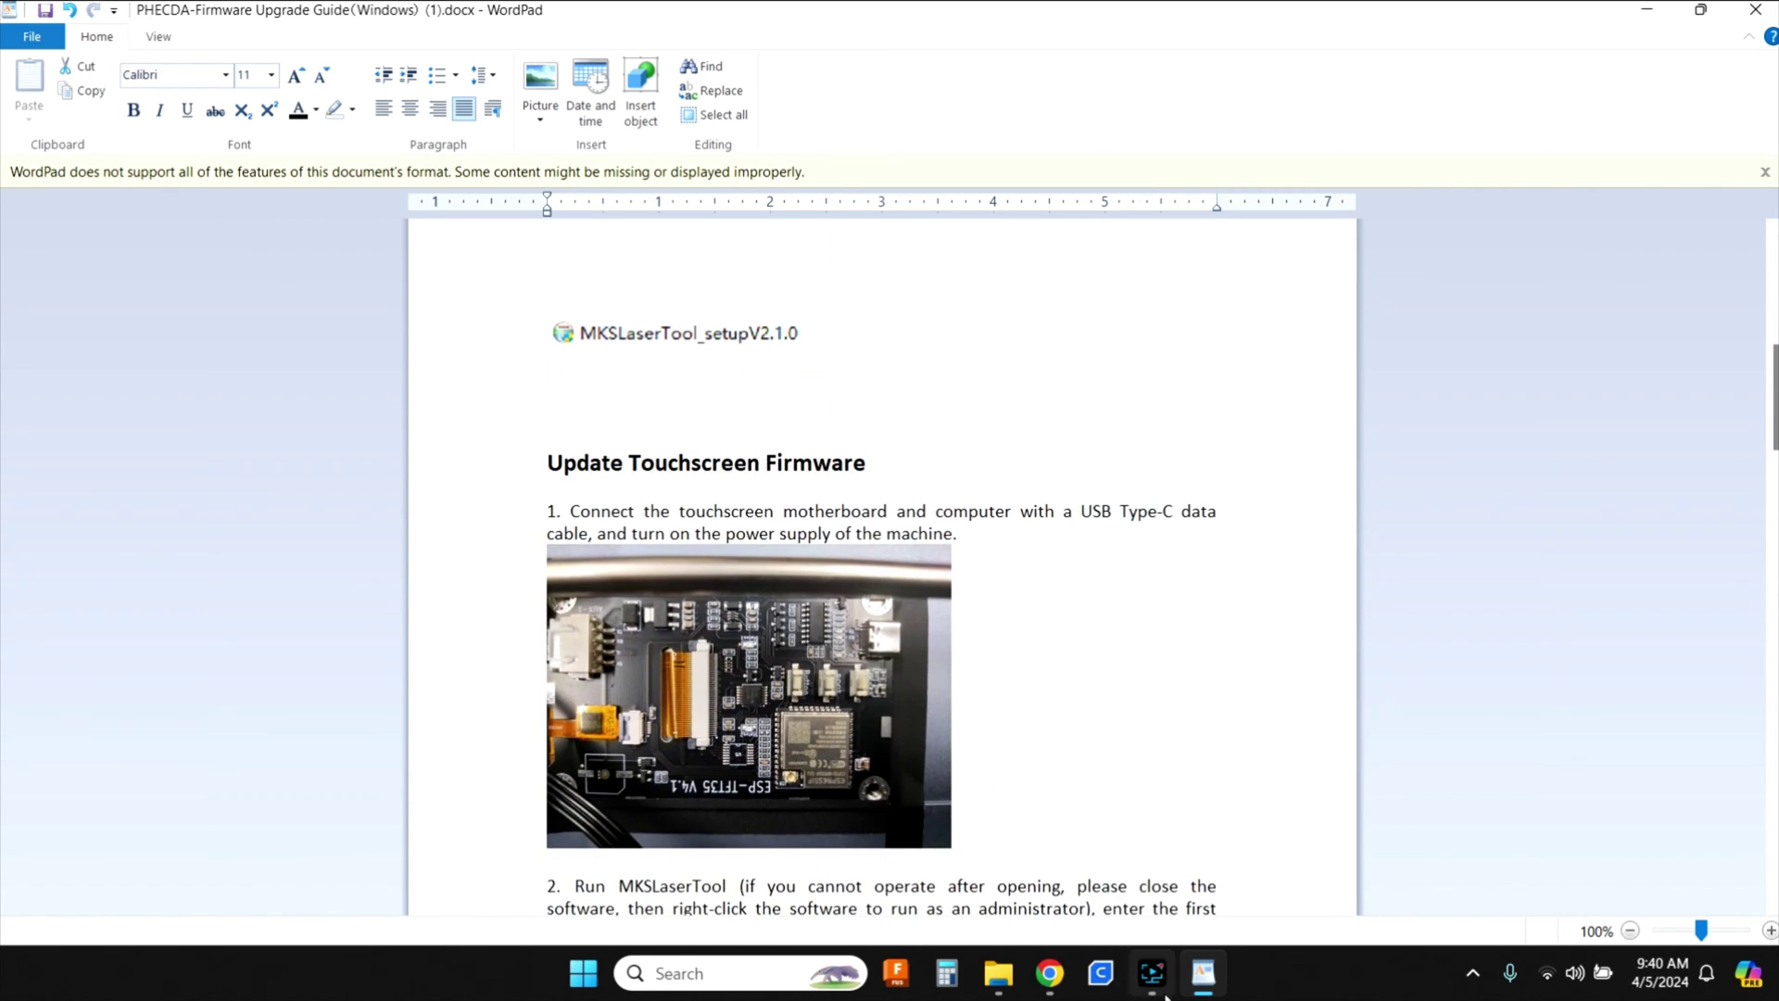
pyautogui.moveTo(1161, 994)
pyautogui.click(999, 974)
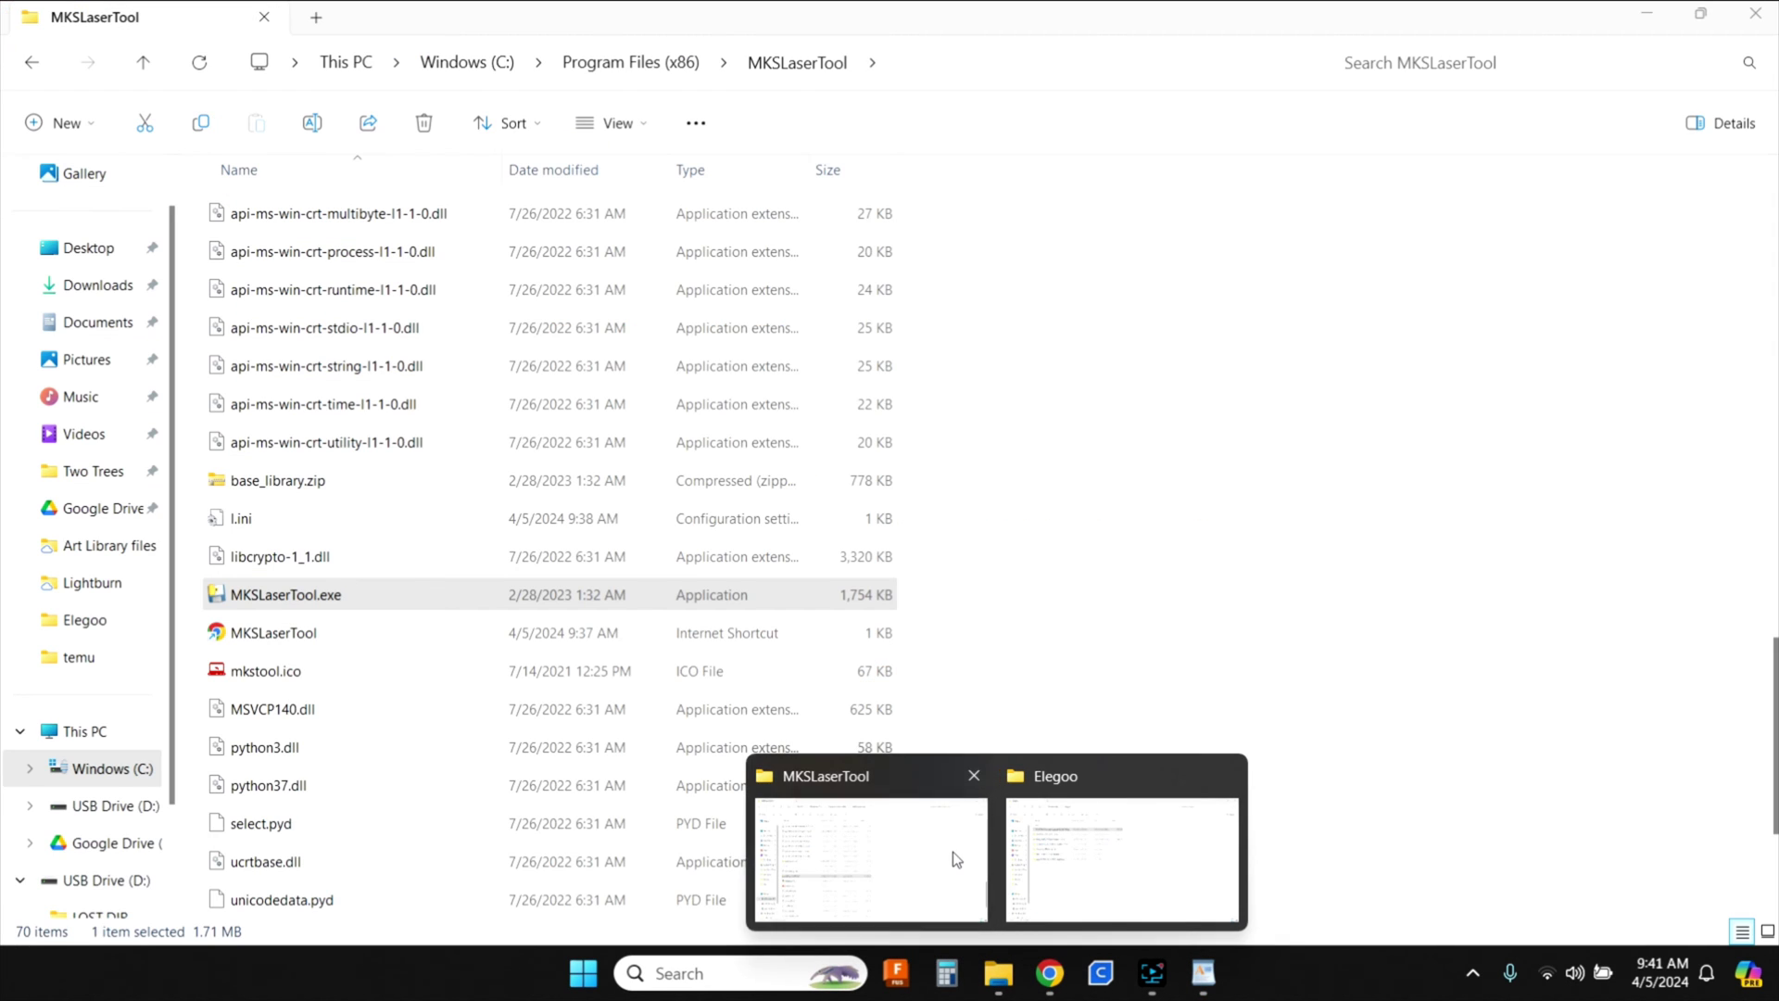
# Launch MKSLaserTool.exe as administrator from the MKSLaserTool program folder
pyautogui.click(953, 852)
pyautogui.click(295, 603)
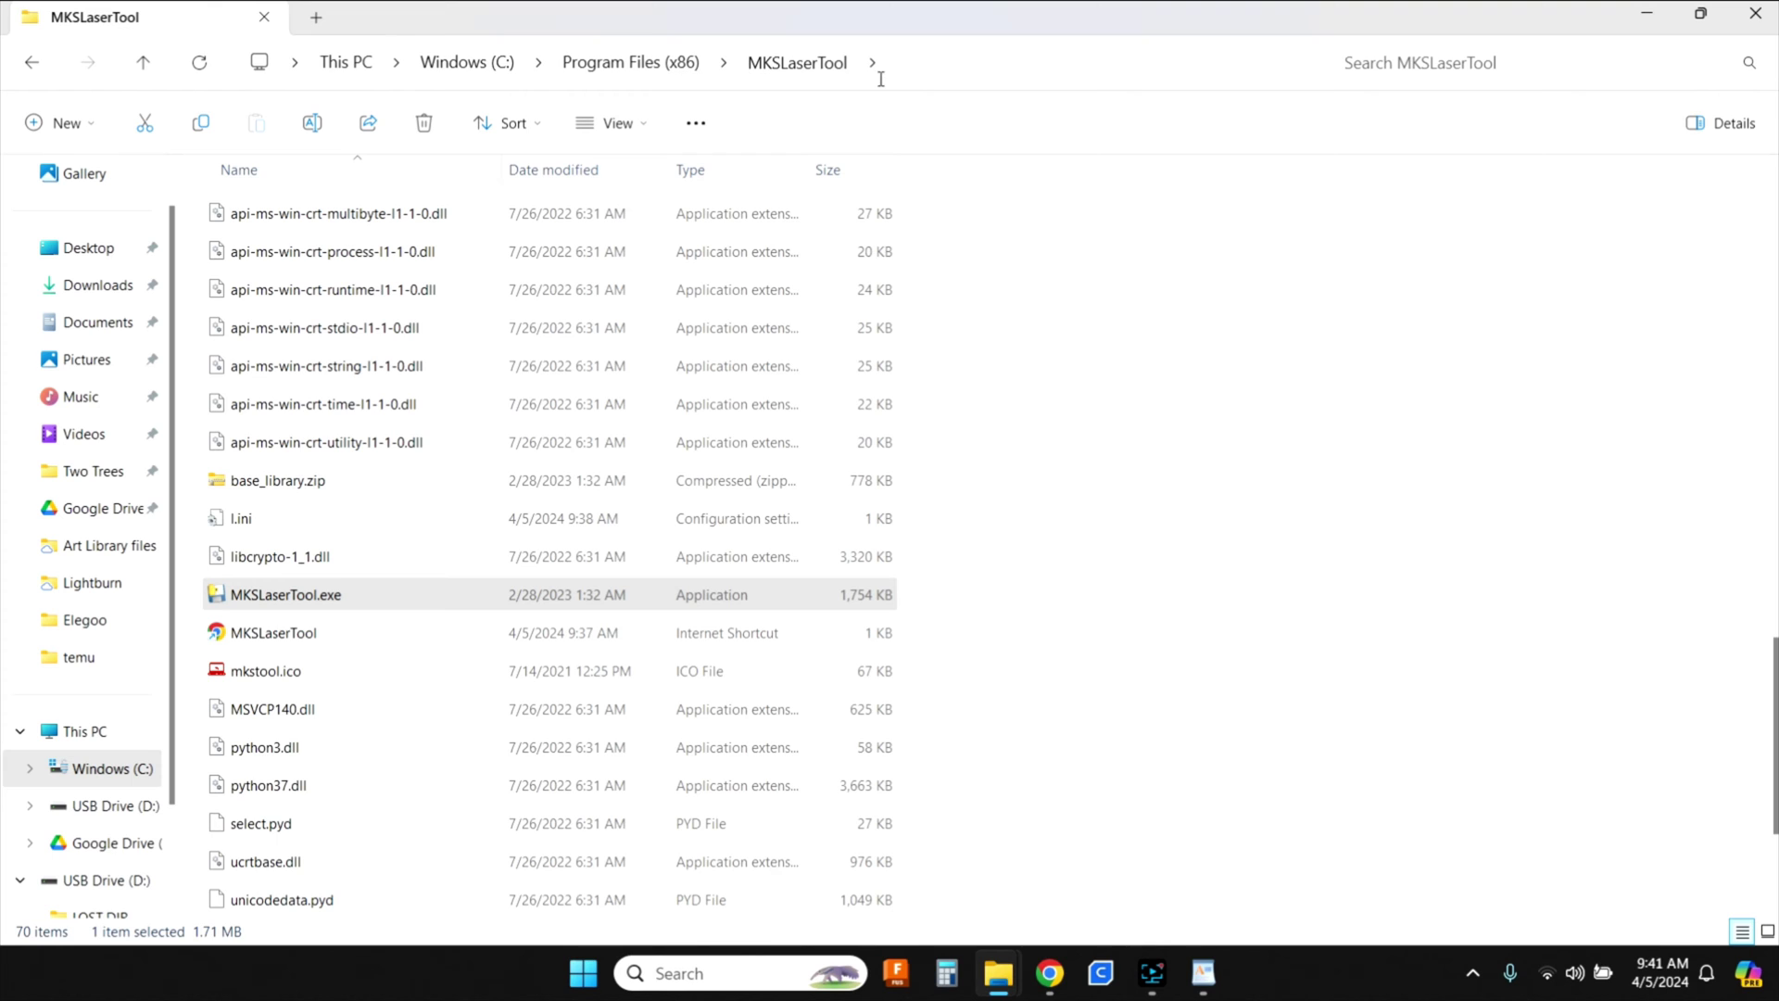
pyautogui.rightClick(285, 607)
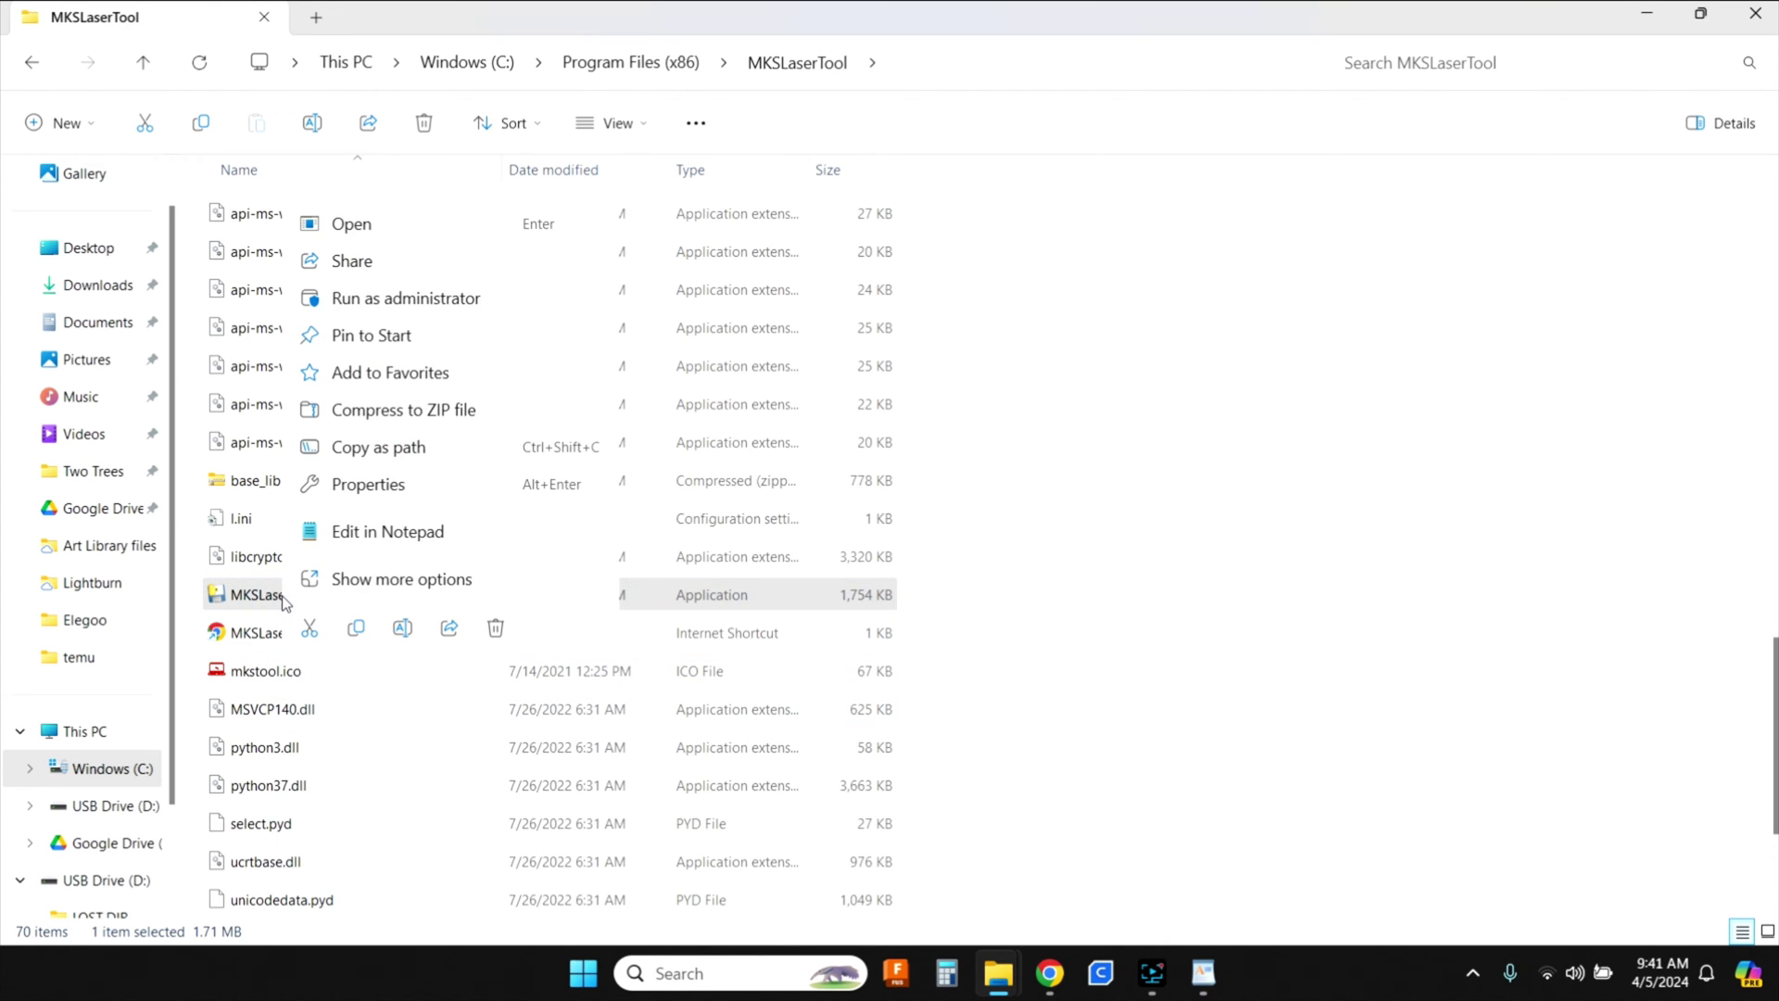
pyautogui.click(372, 299)
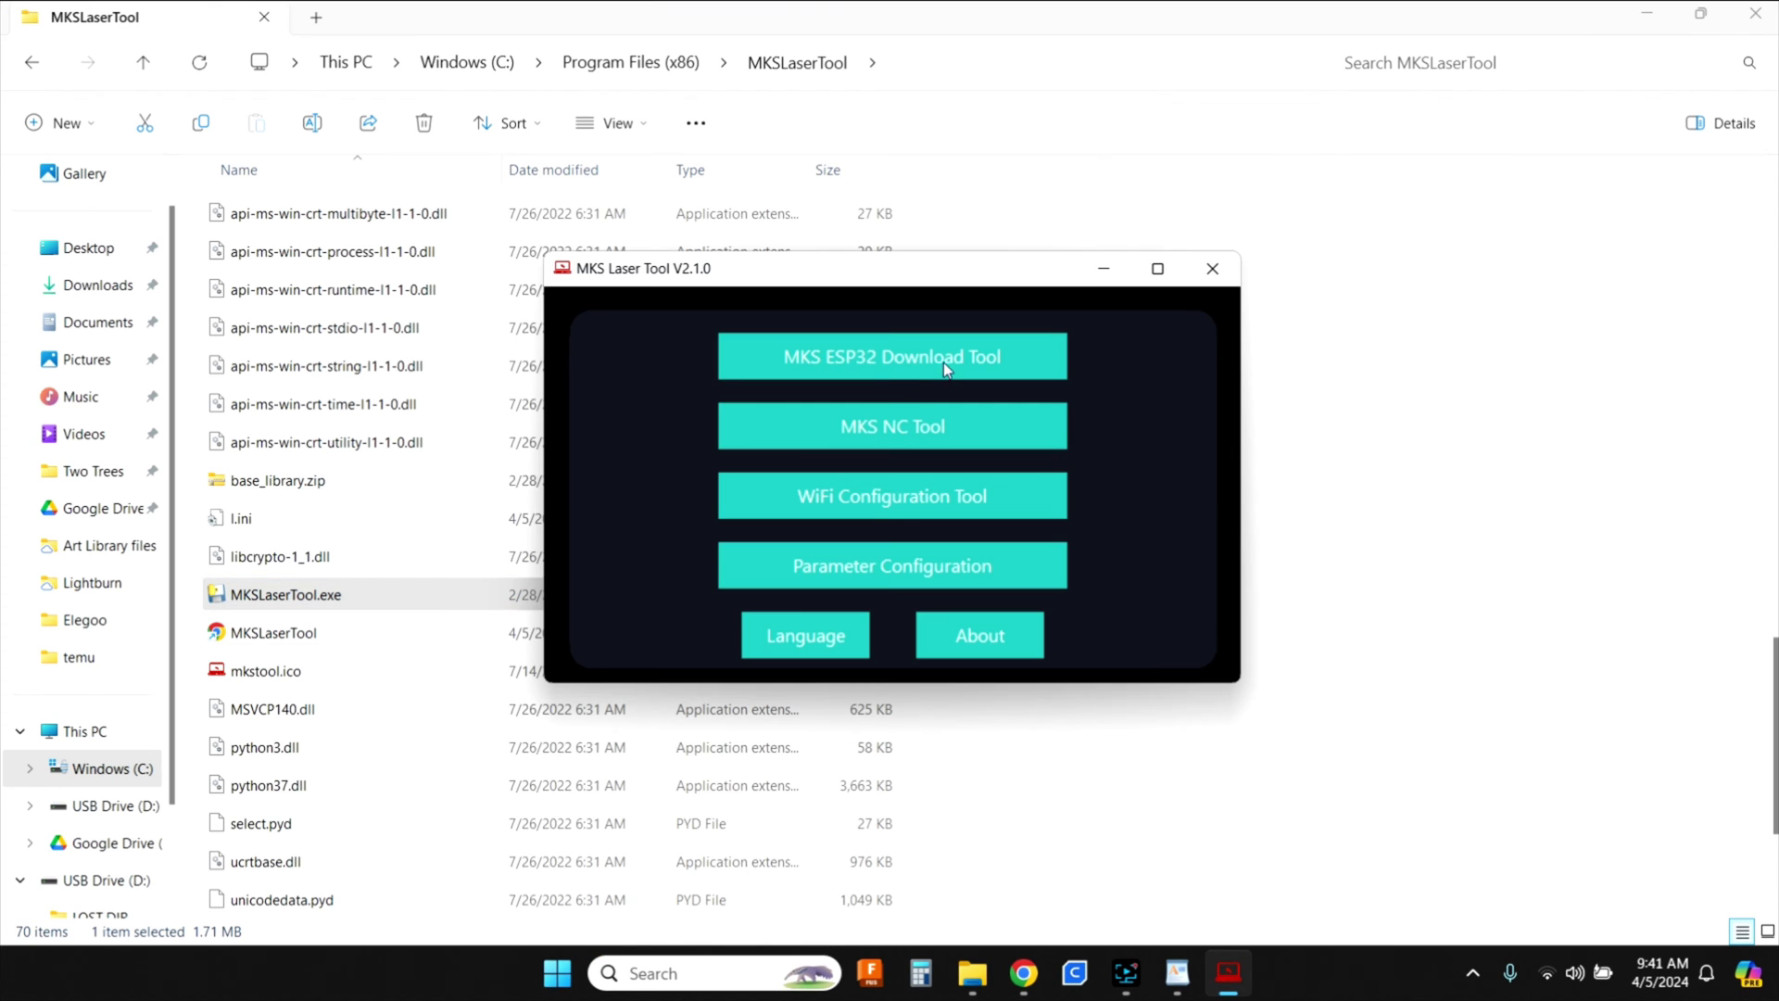
# Open the MKS ESP32 Download Tool and check its COM port list and file chooser
pyautogui.click(848, 346)
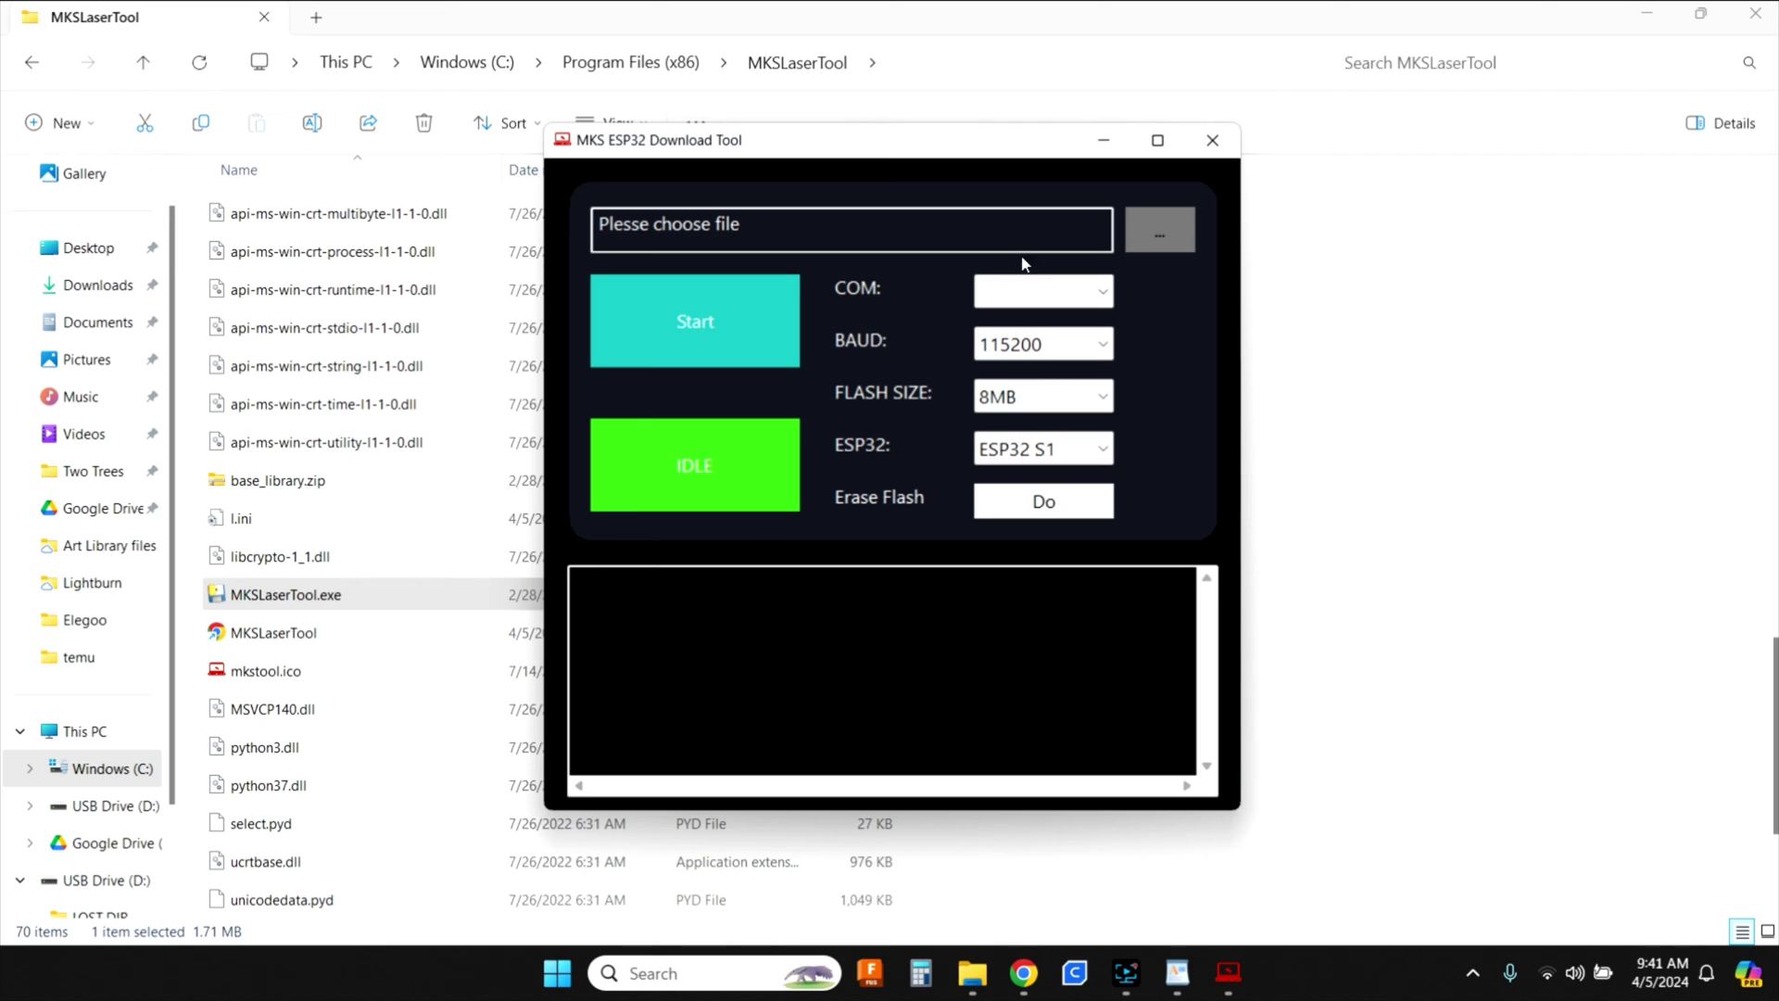
pyautogui.click(1082, 289)
pyautogui.click(1084, 289)
pyautogui.click(1159, 243)
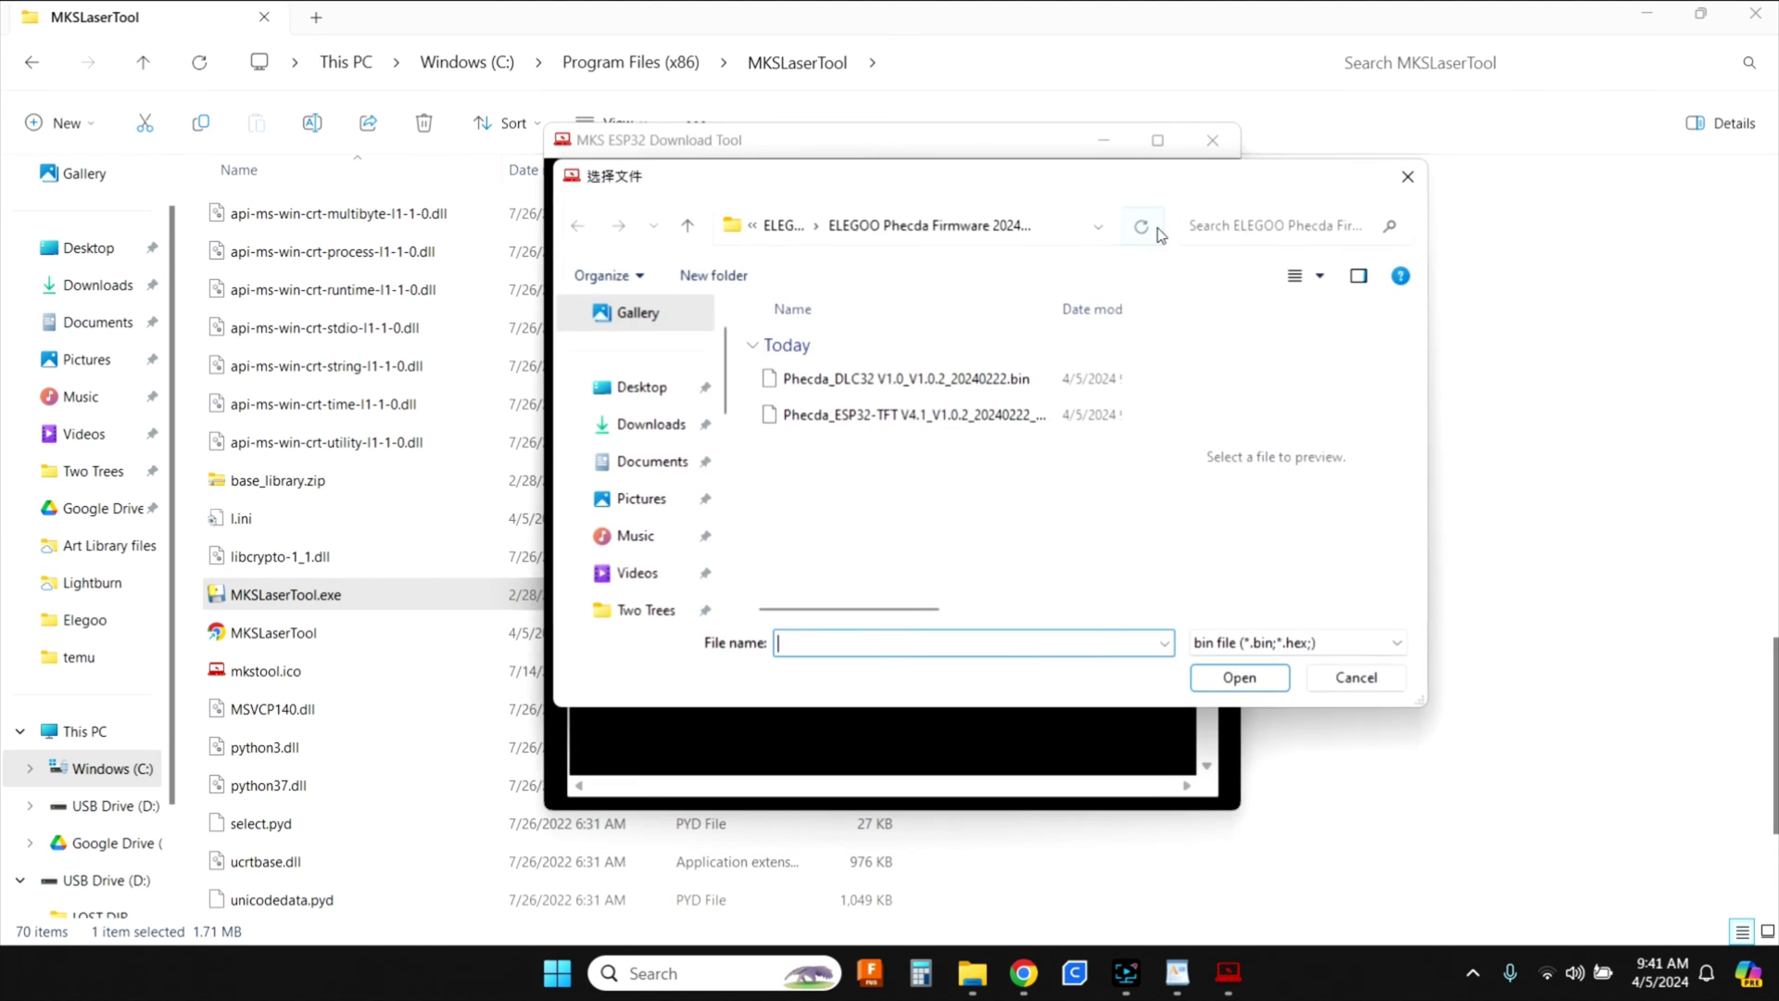
pyautogui.click(1419, 190)
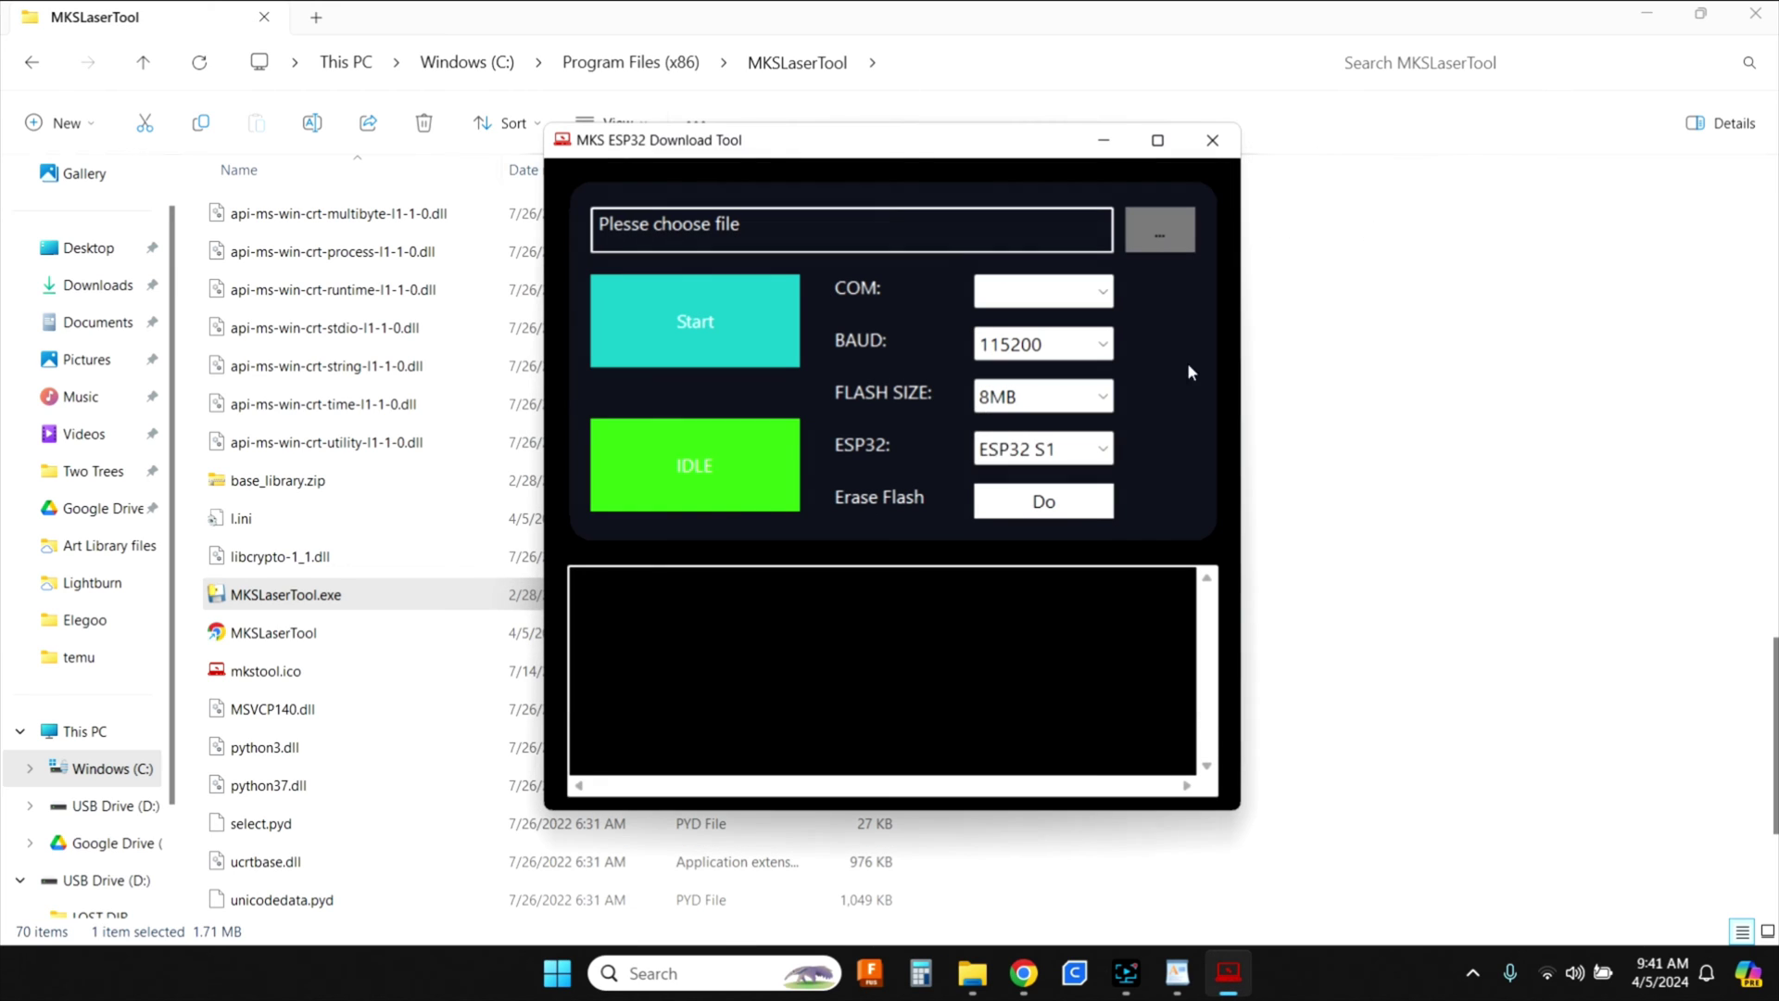
# Set flash size 4MB and port COM3, and load Phecda_DLC32 V1.0_V1.0.2_20240222.bin
pyautogui.click(1038, 396)
pyautogui.click(1011, 429)
pyautogui.click(1096, 298)
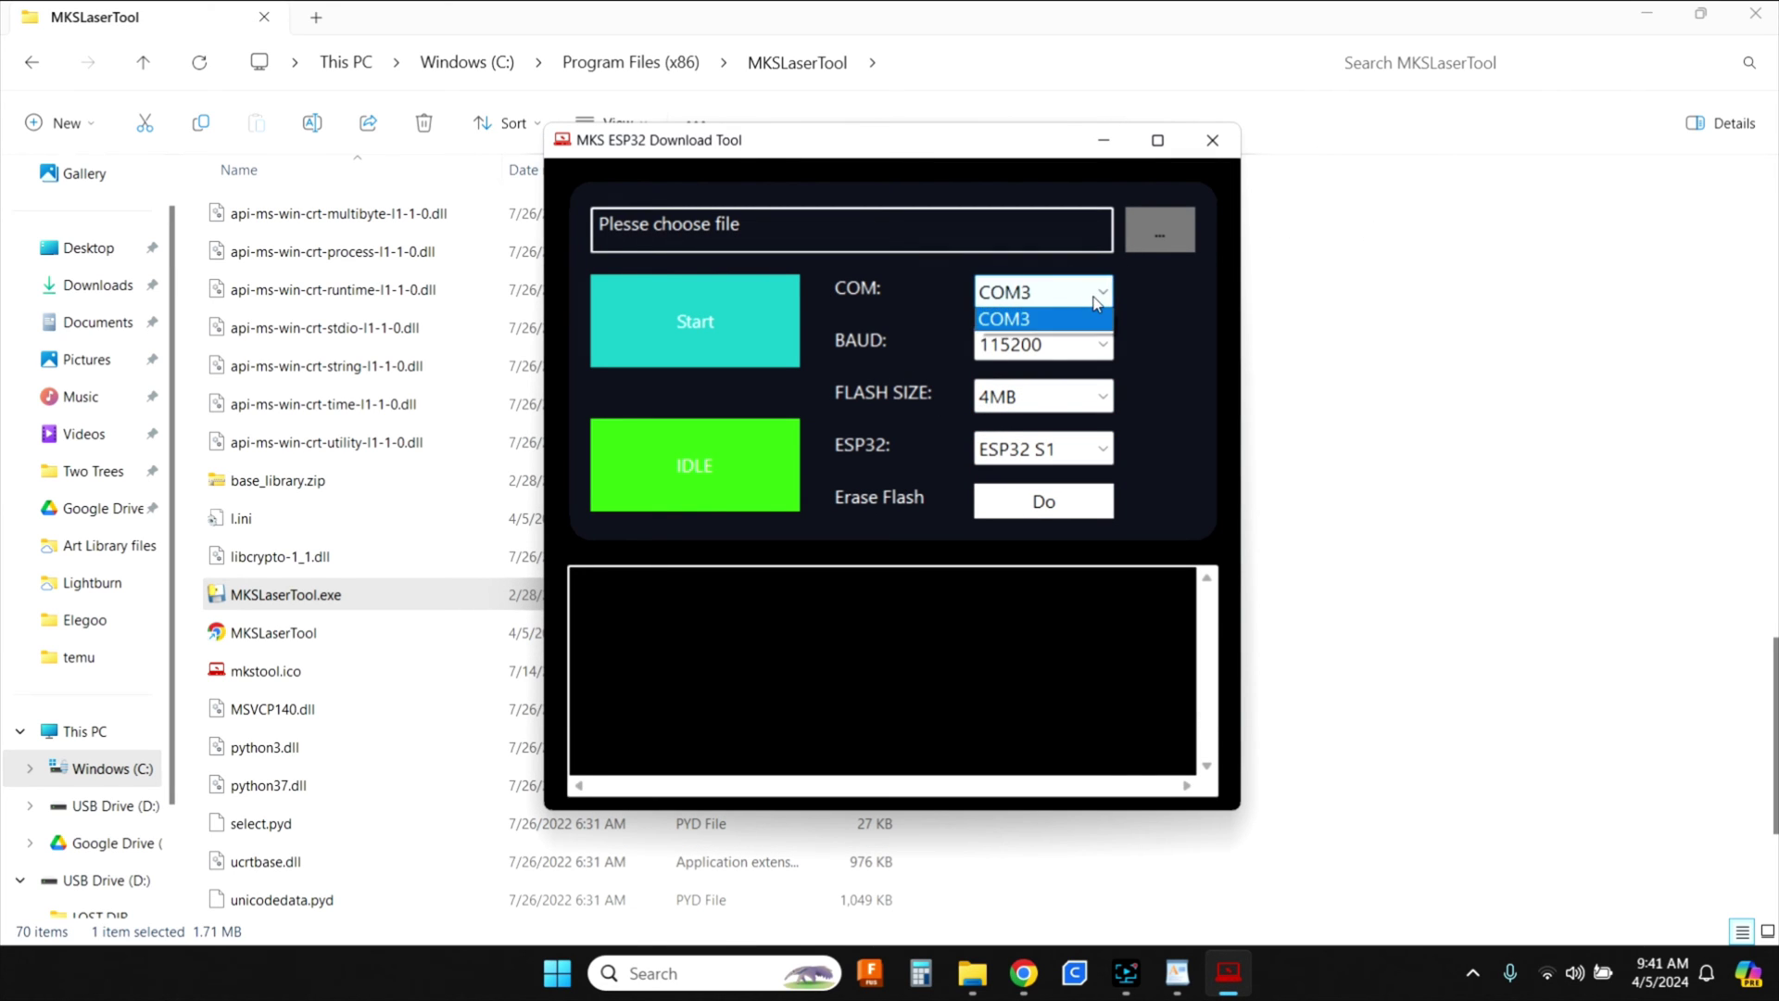
pyautogui.click(1003, 320)
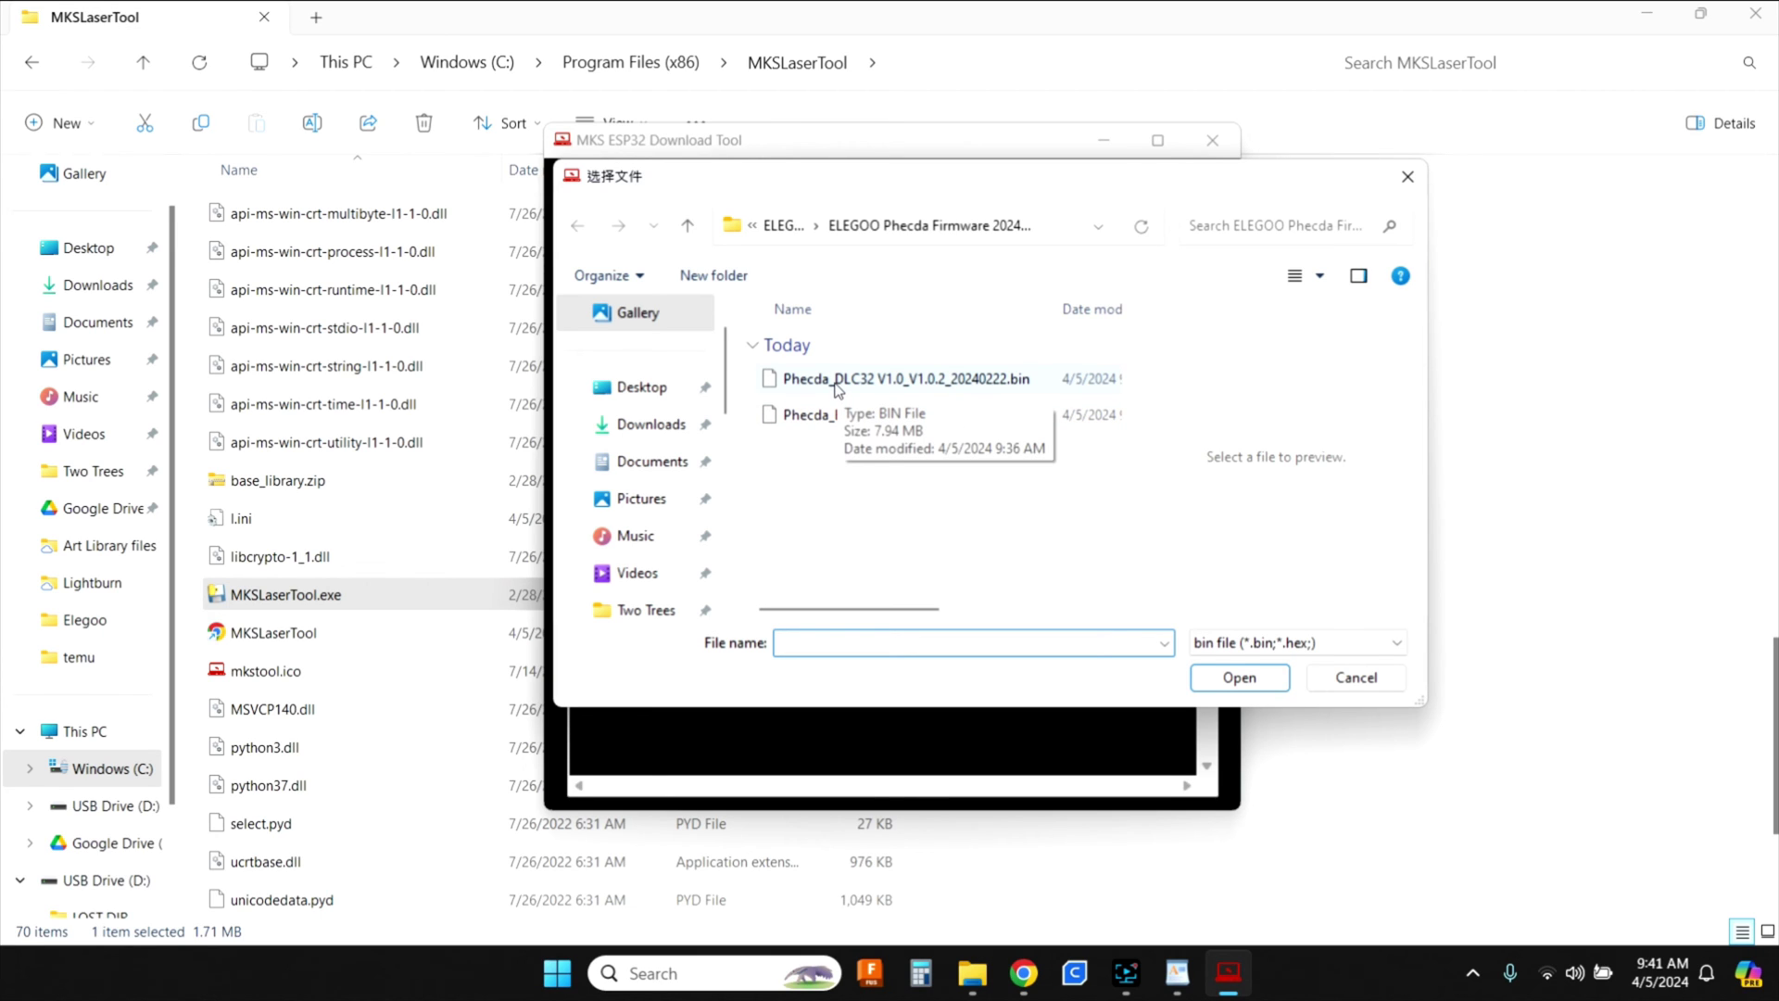
pyautogui.click(839, 382)
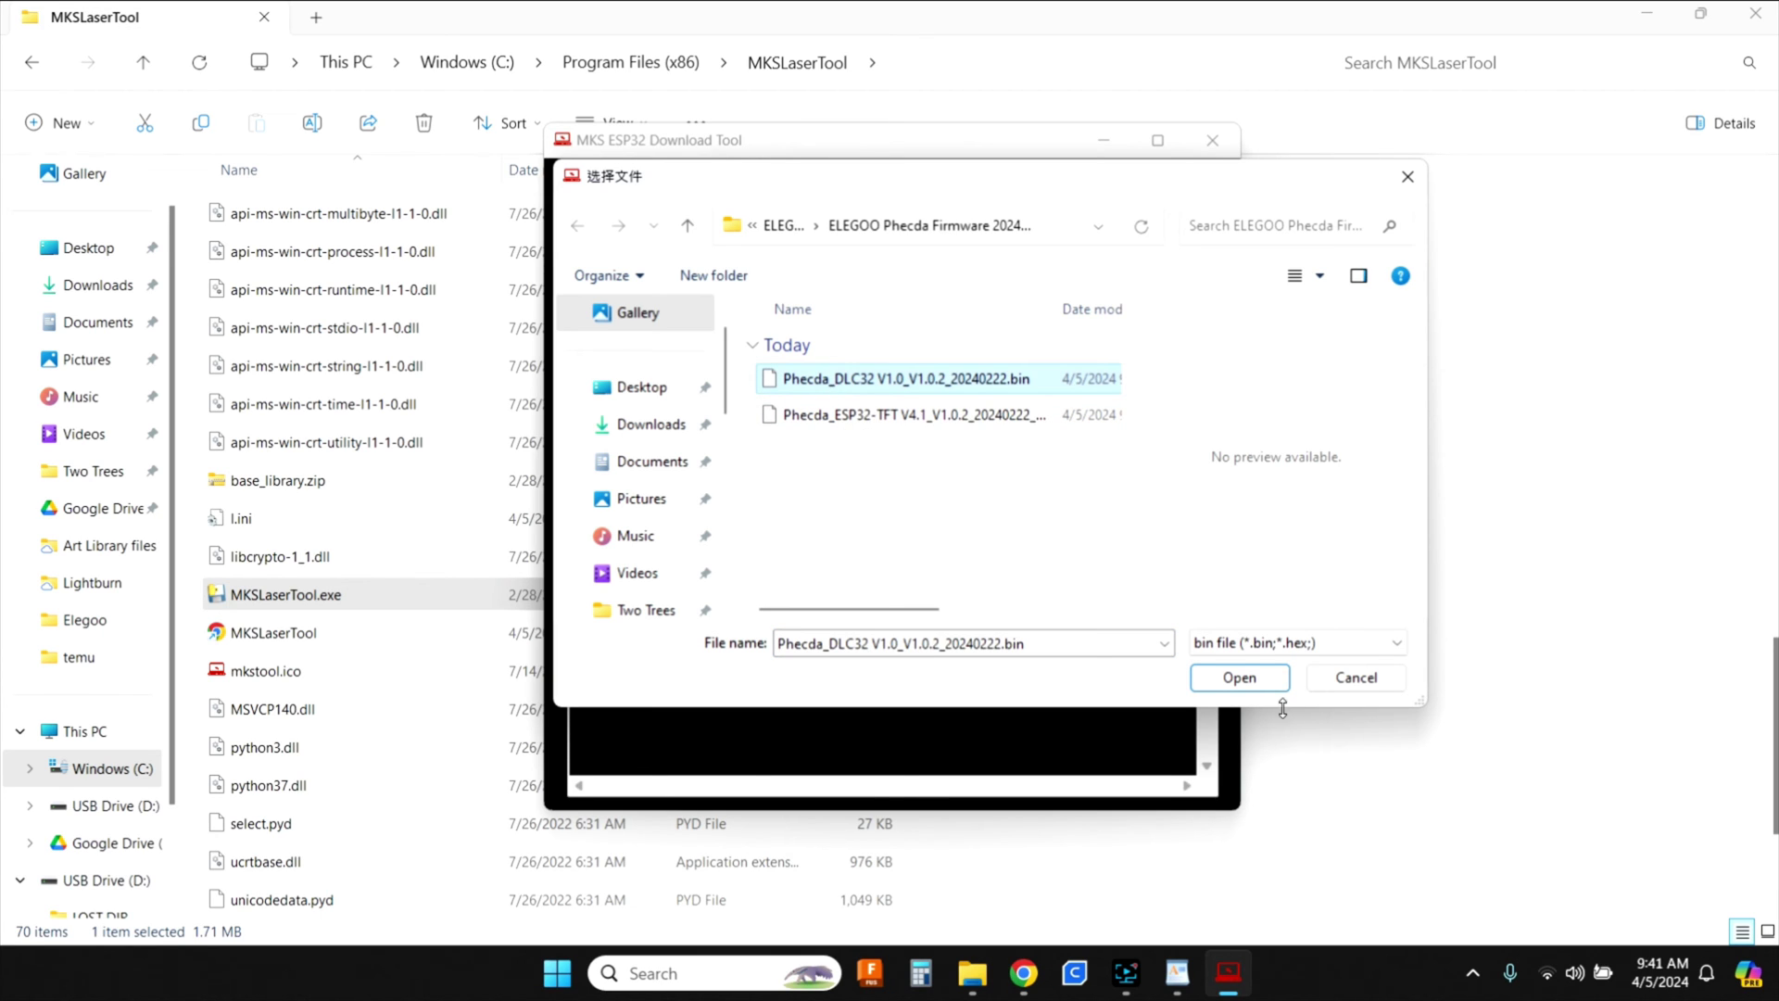
pyautogui.click(1238, 677)
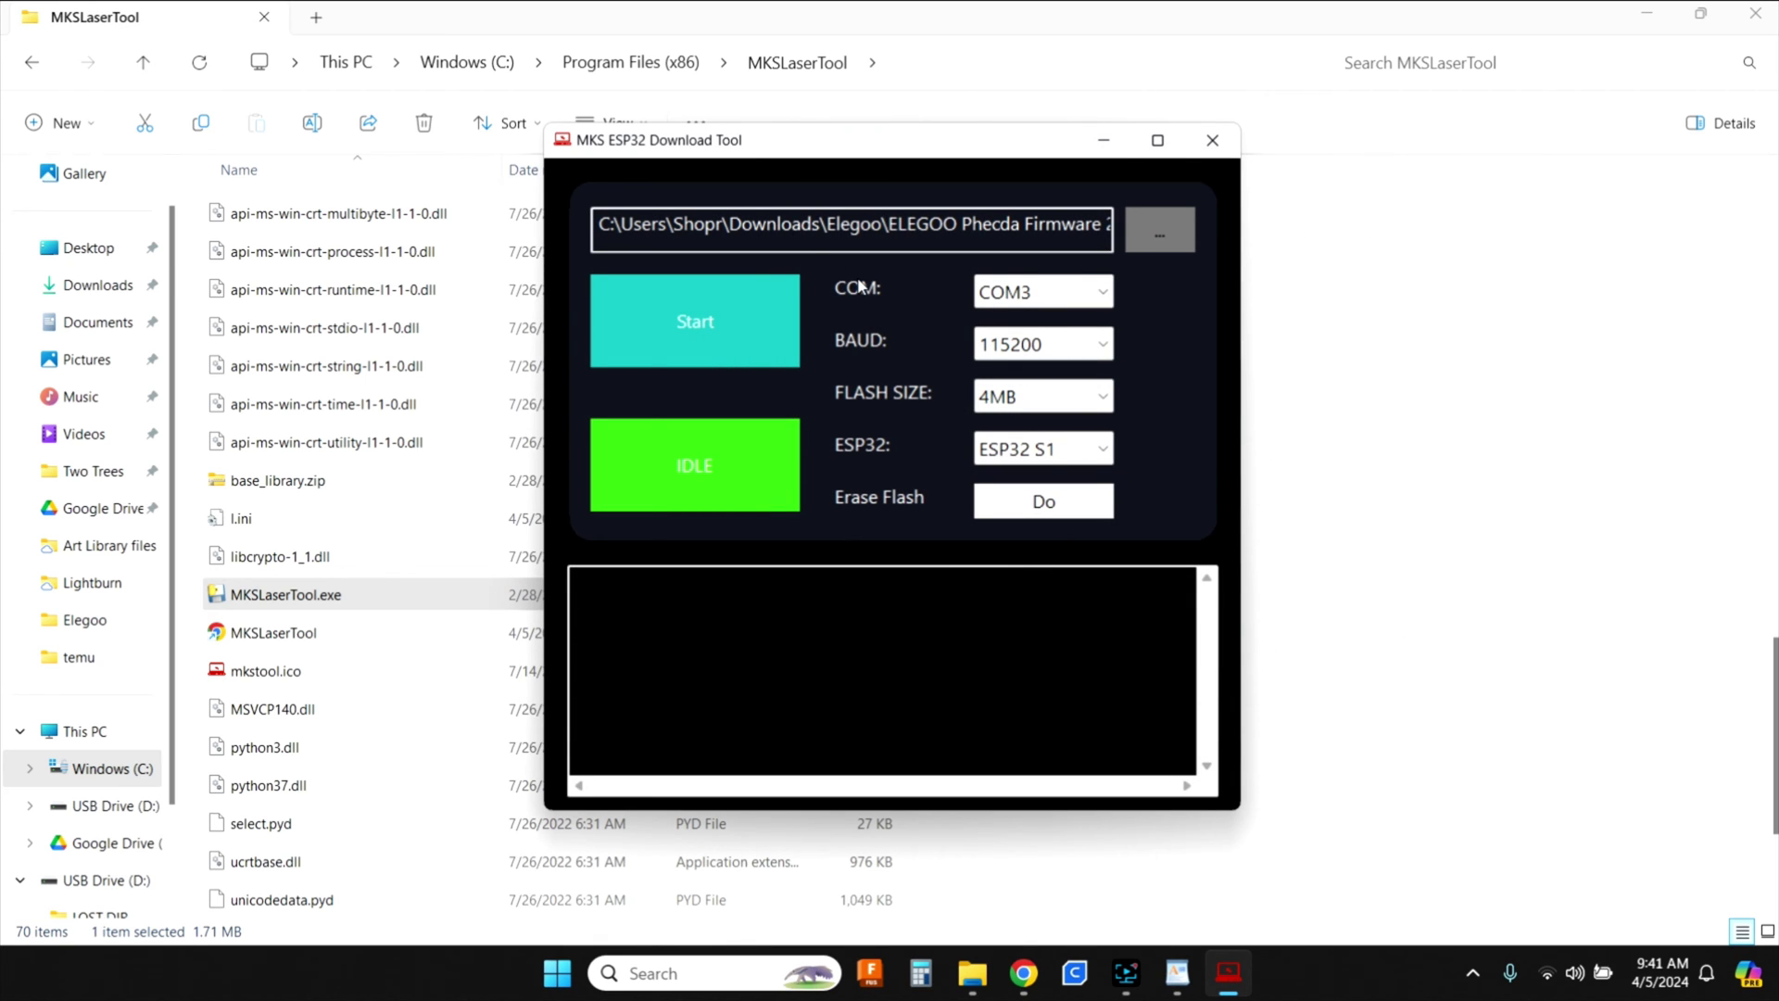
# Start flashing; after it ends in FAIL, close the ESP32 Download Tool and MKS Laser Tool windows
pyautogui.click(670, 323)
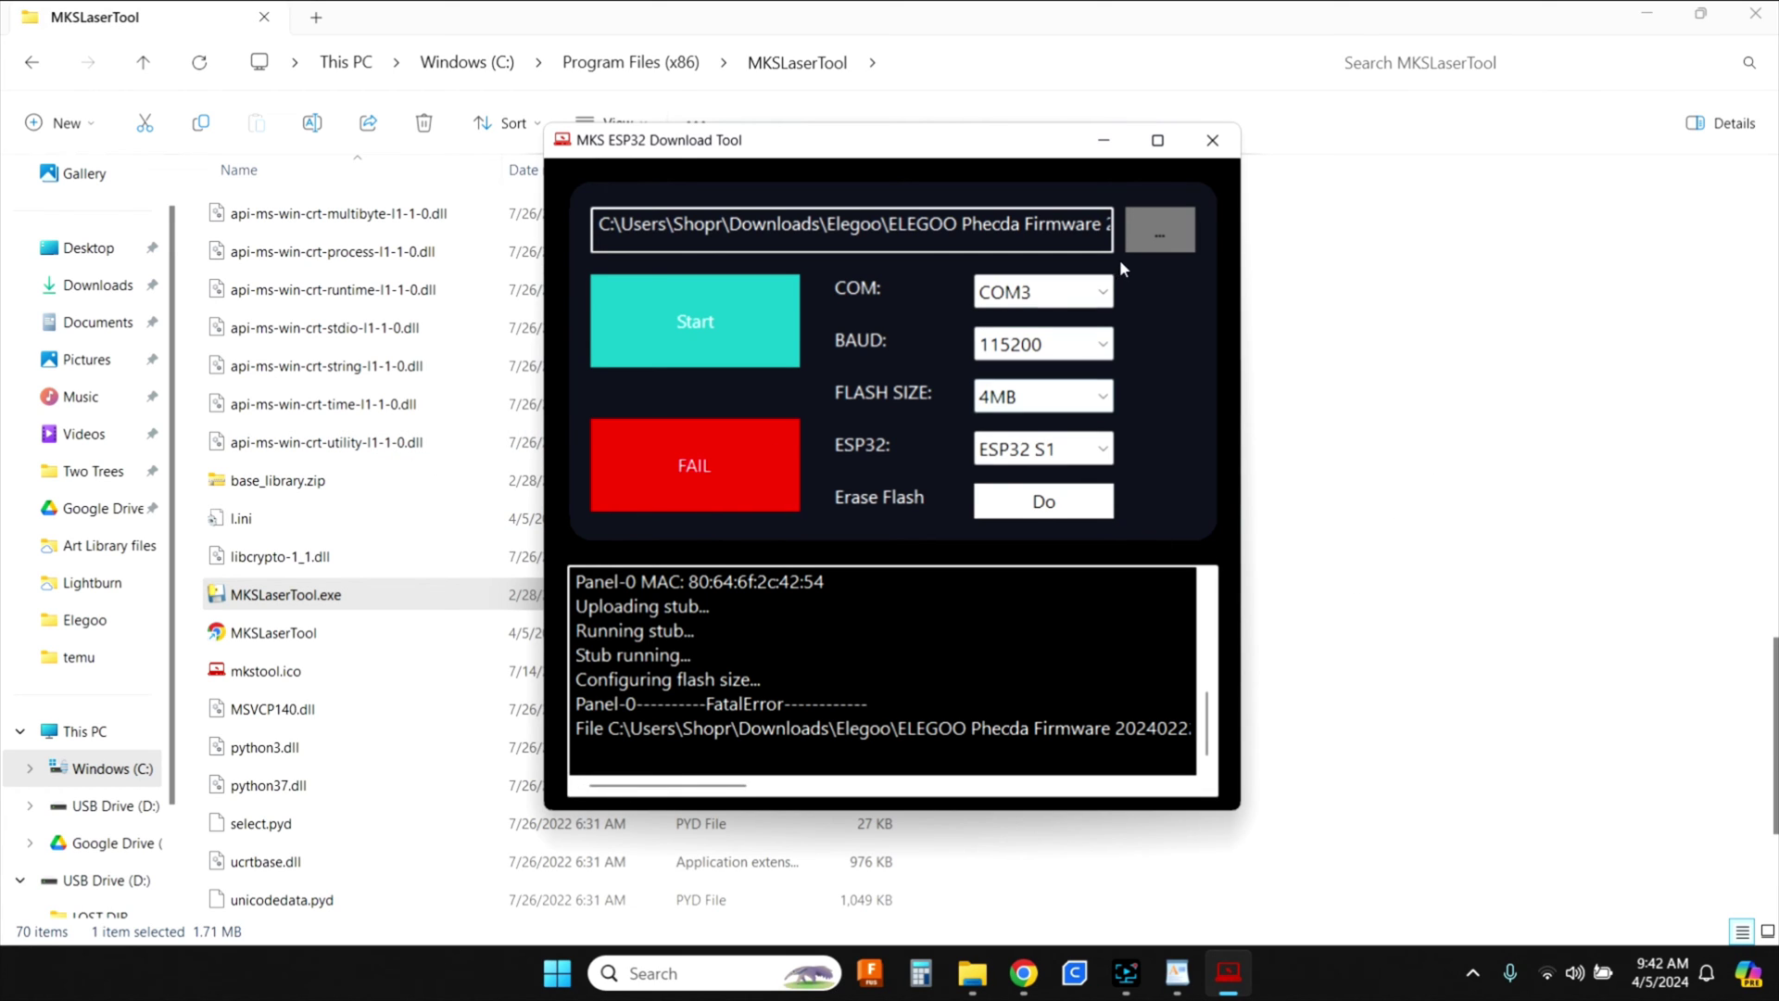
pyautogui.click(1213, 141)
pyautogui.click(1212, 269)
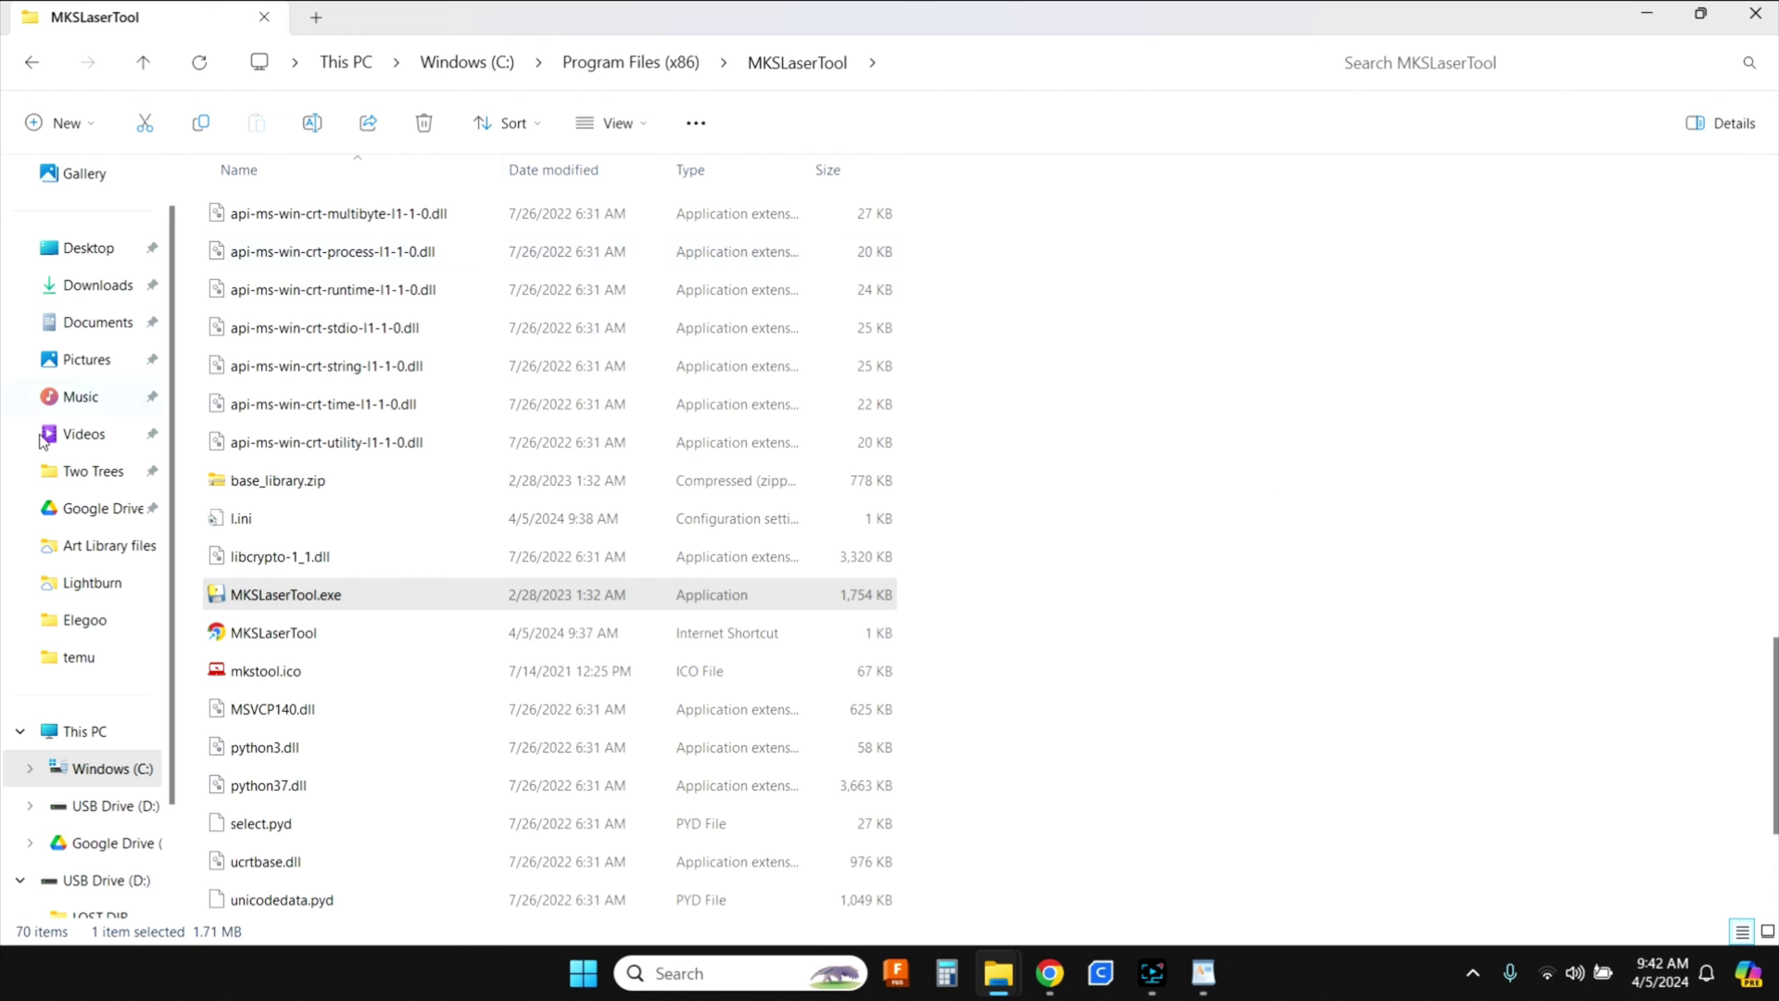
# Relaunch MKSLaserTool as administrator, open the ESP32 Download Tool and check the port list
pyautogui.rightClick(291, 598)
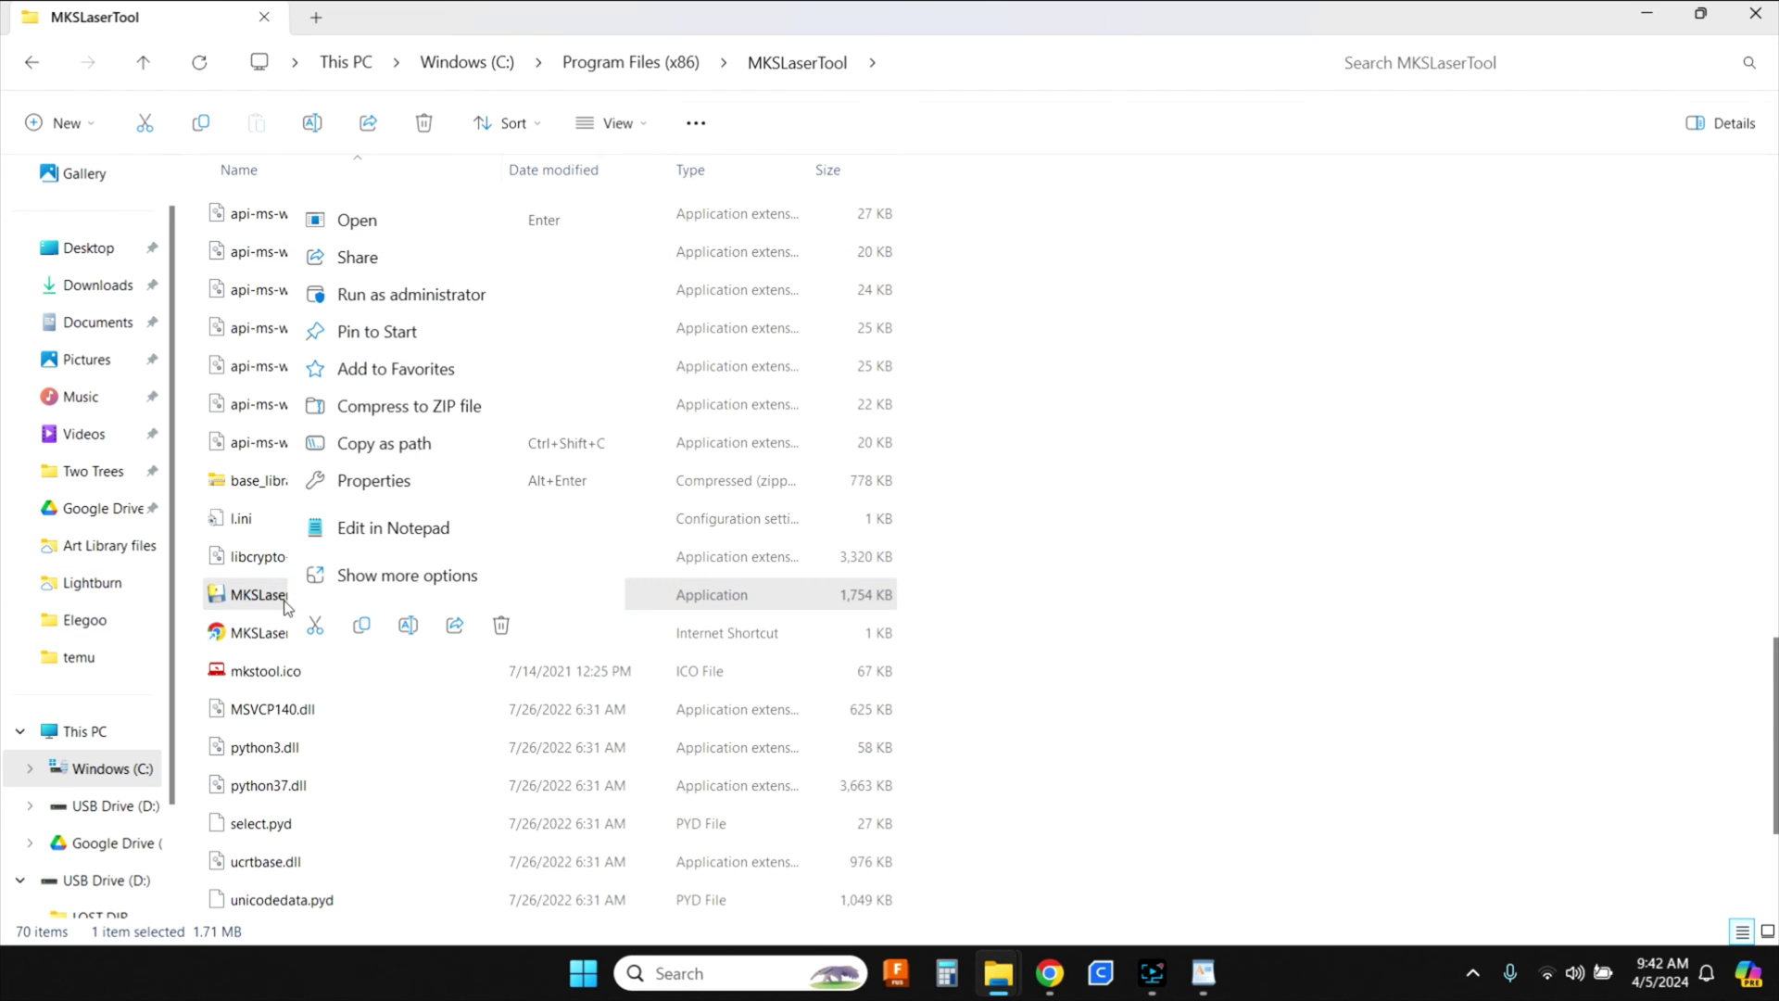
pyautogui.click(388, 297)
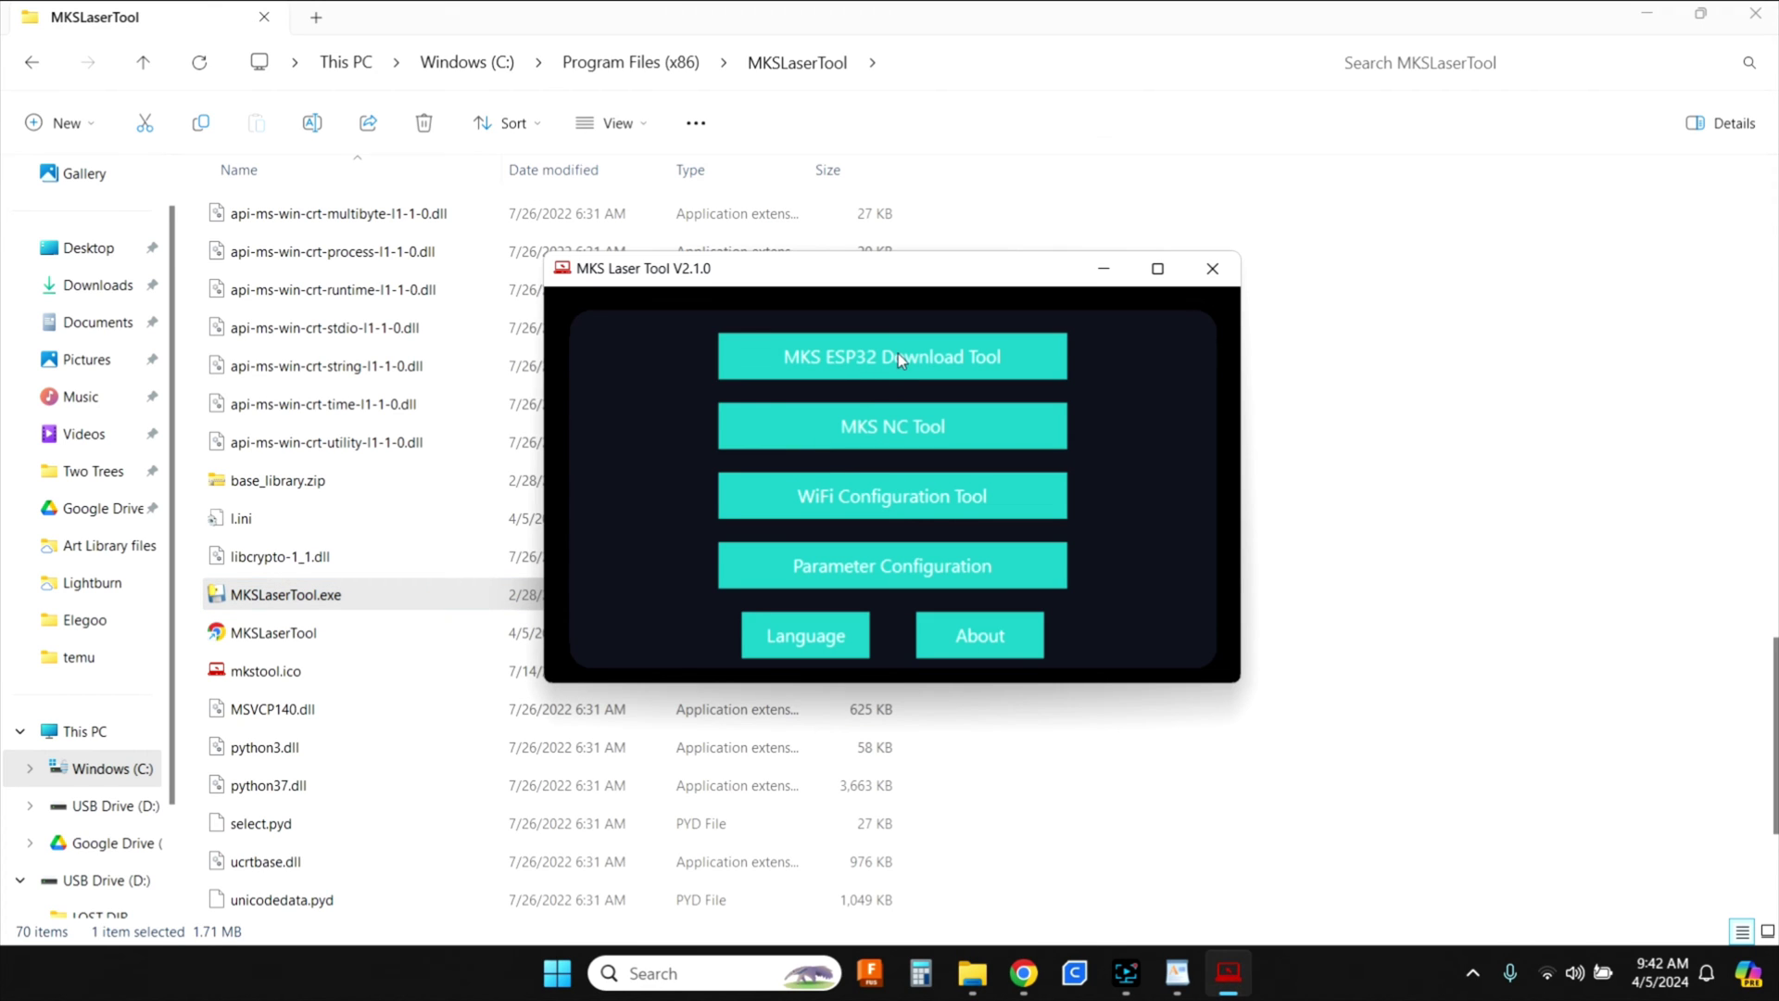
pyautogui.click(897, 353)
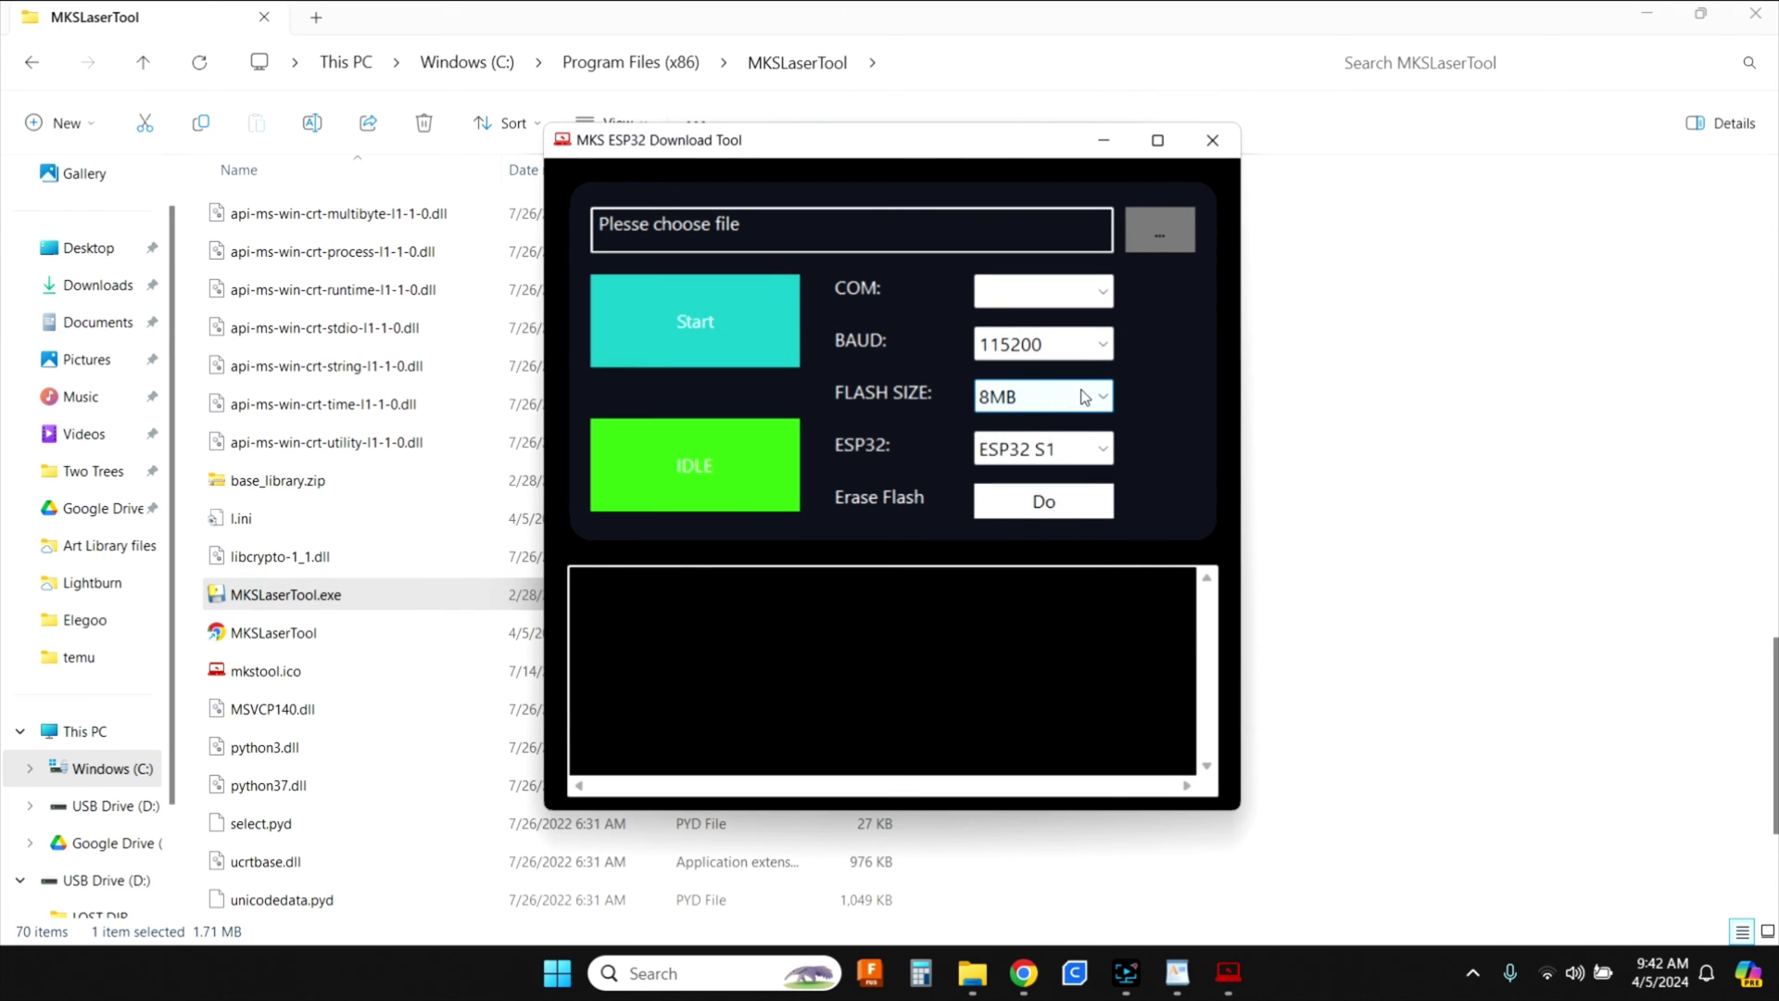
pyautogui.click(1102, 293)
pyautogui.click(1104, 302)
# Set flash size 4MB and port COM3, and load the Phecda_ESP32-TFT V4.1_V1.0.2_20240222_Bate.bin firmware
pyautogui.click(1045, 397)
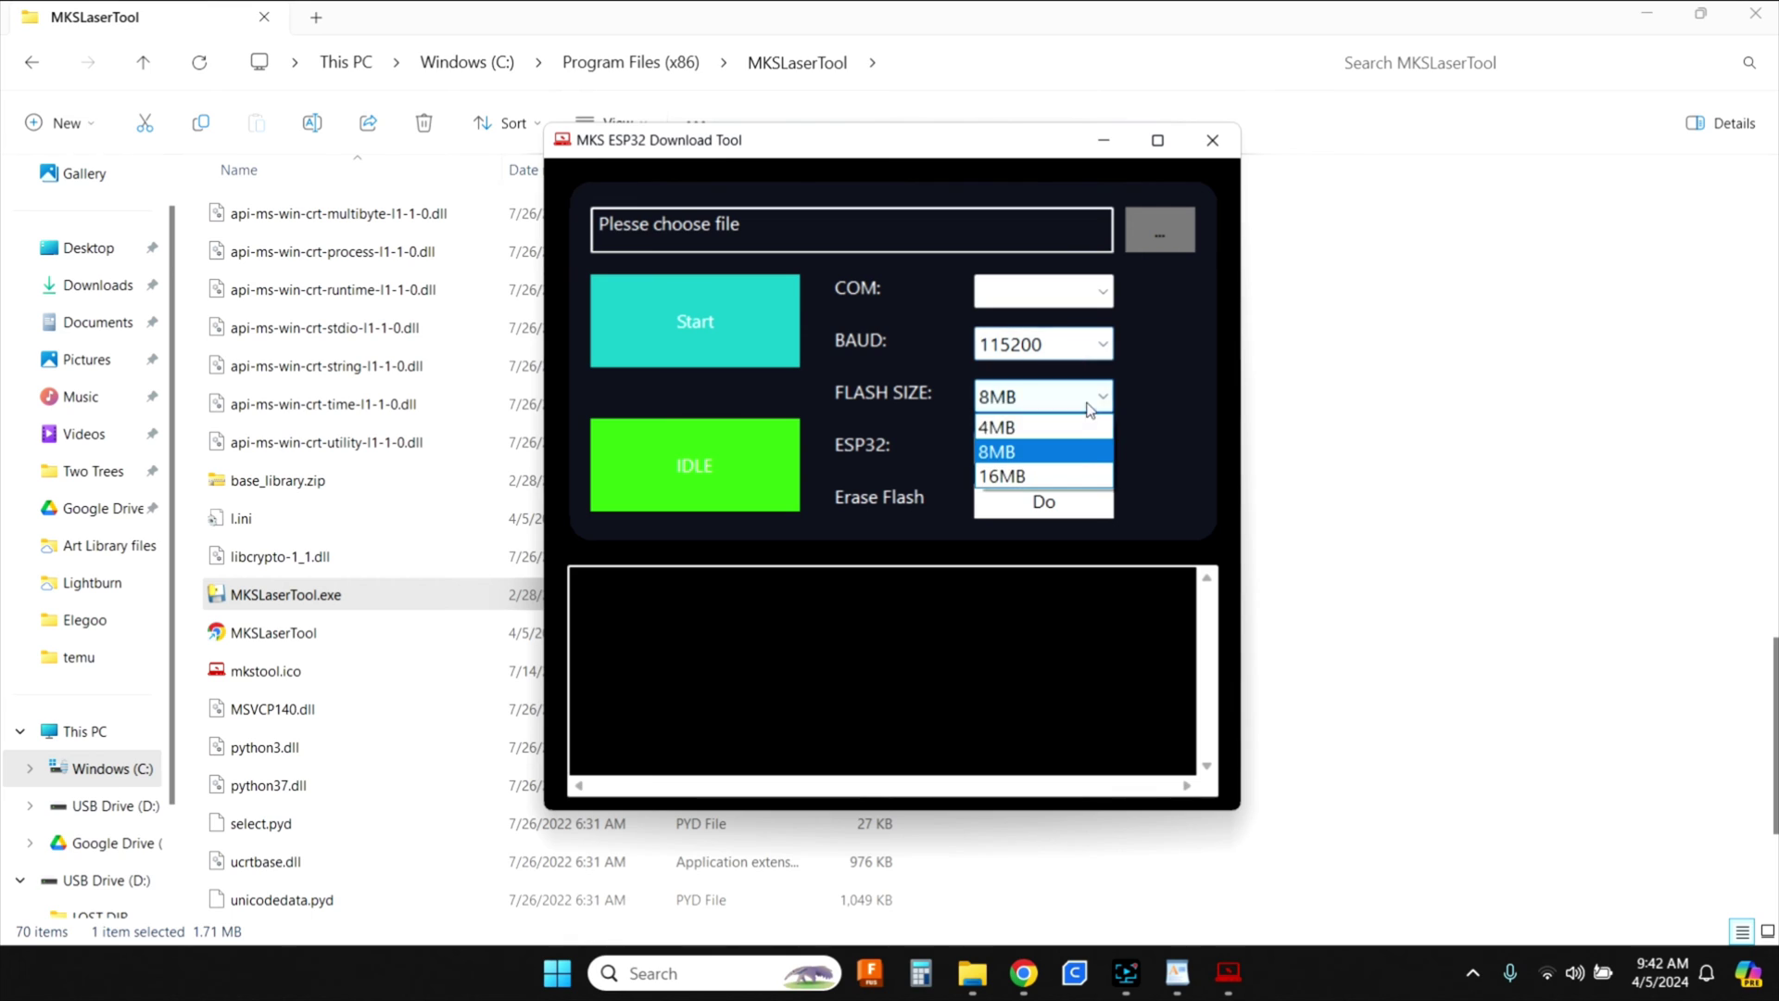
pyautogui.click(1045, 428)
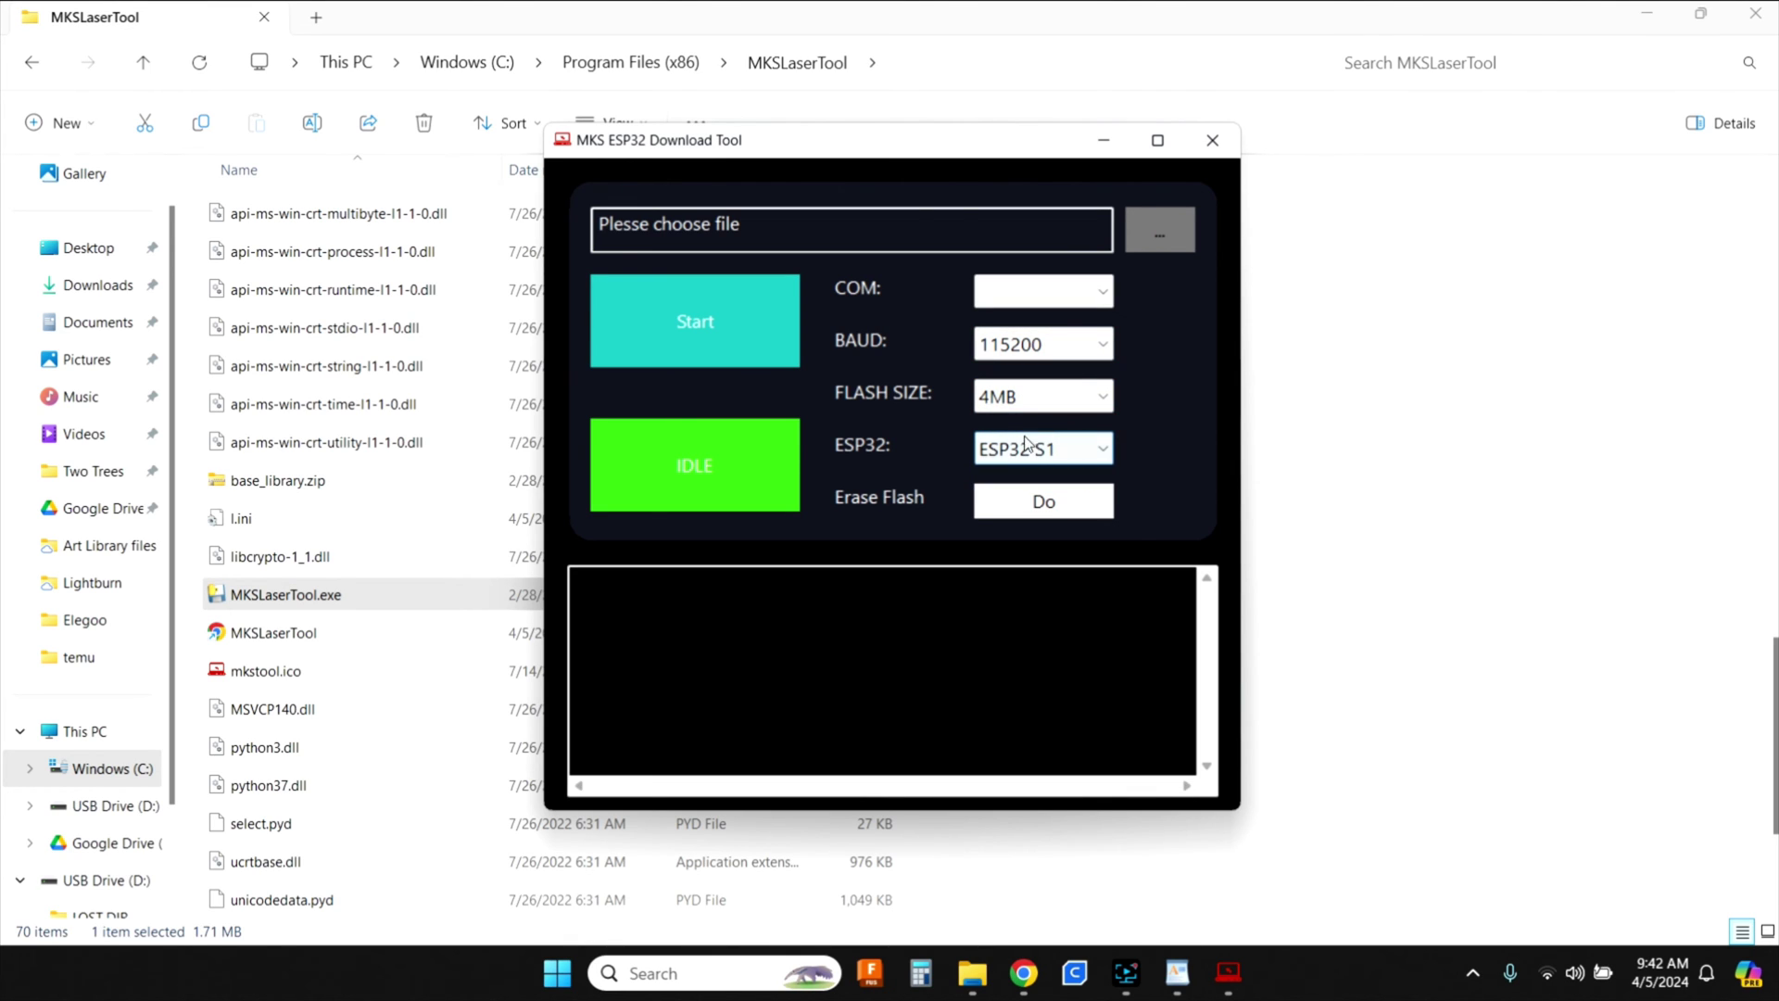
pyautogui.click(1093, 291)
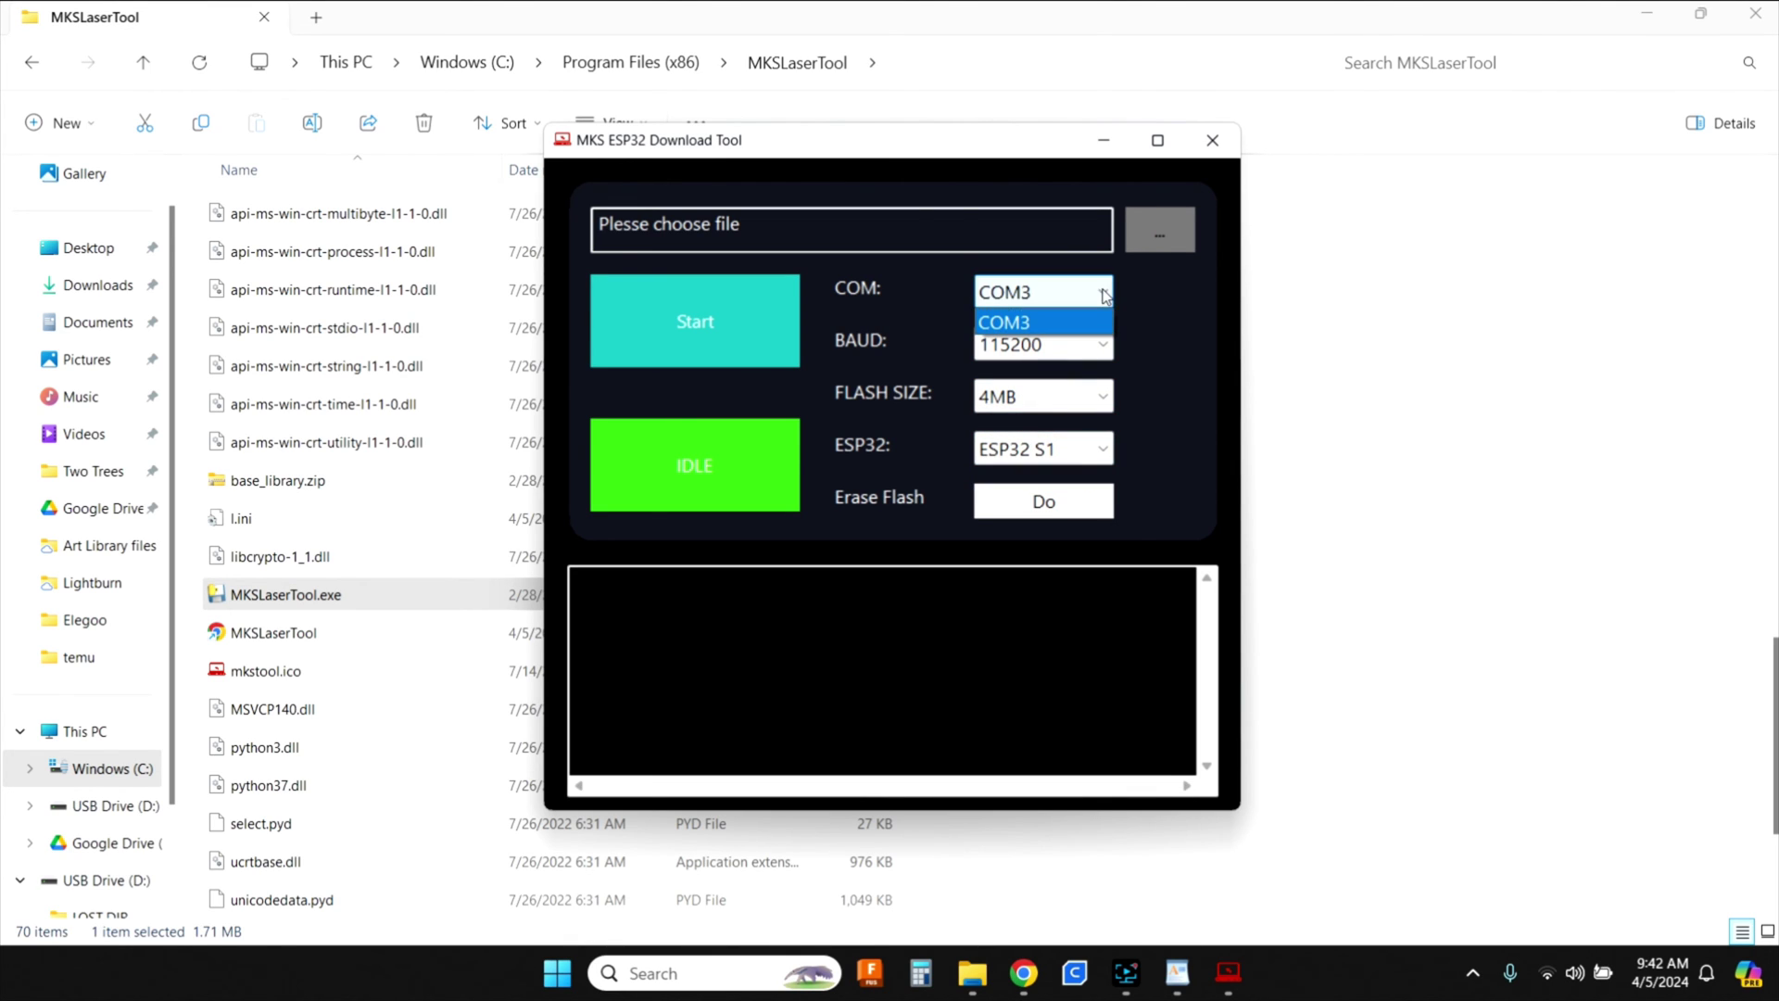
pyautogui.click(1007, 324)
pyautogui.click(1160, 229)
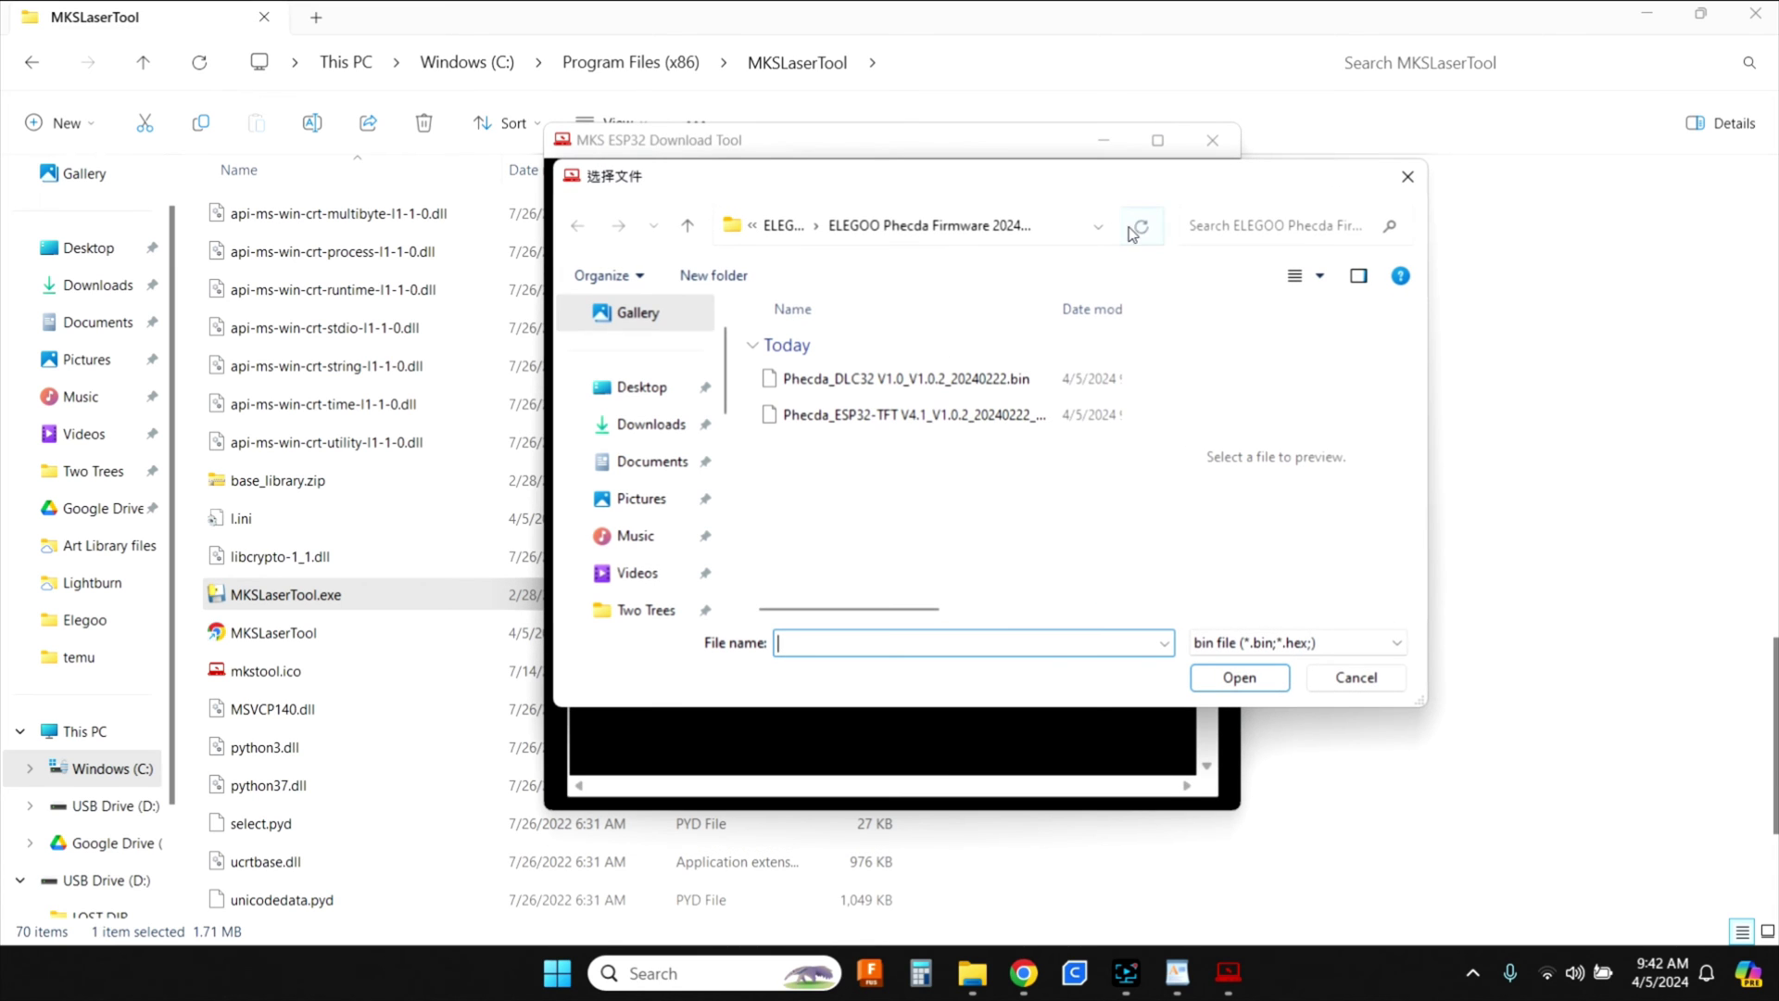
pyautogui.click(862, 425)
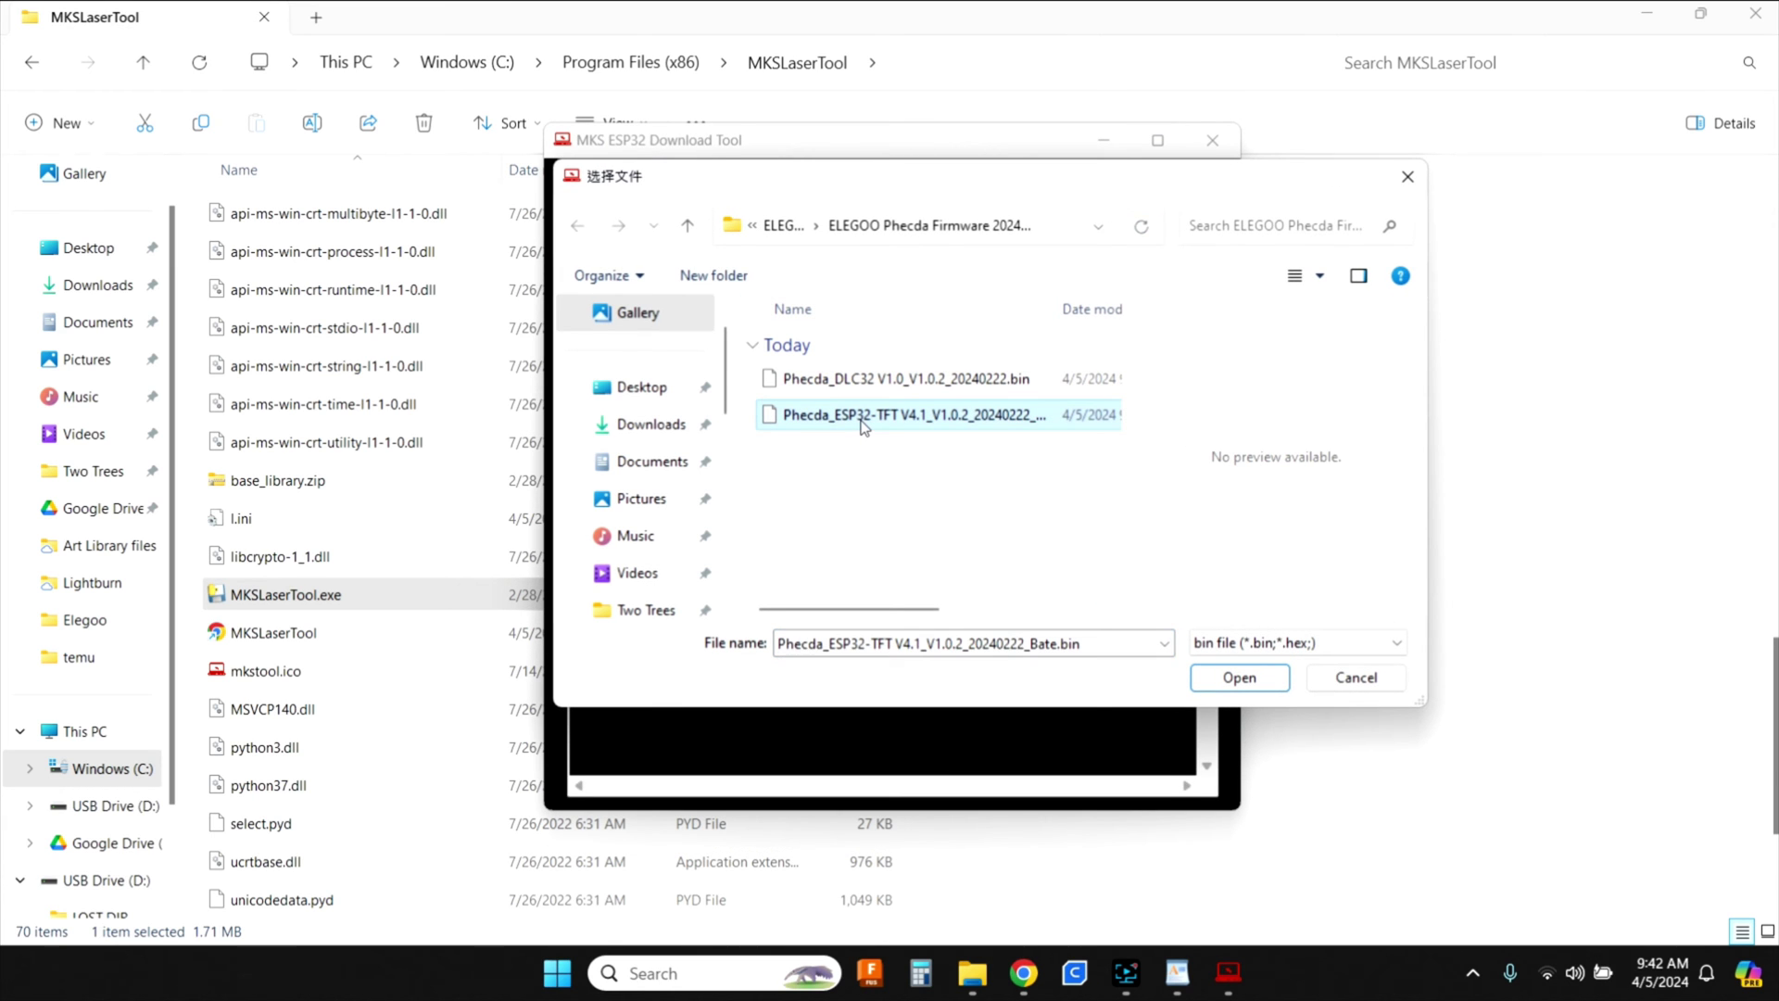
pyautogui.click(1238, 677)
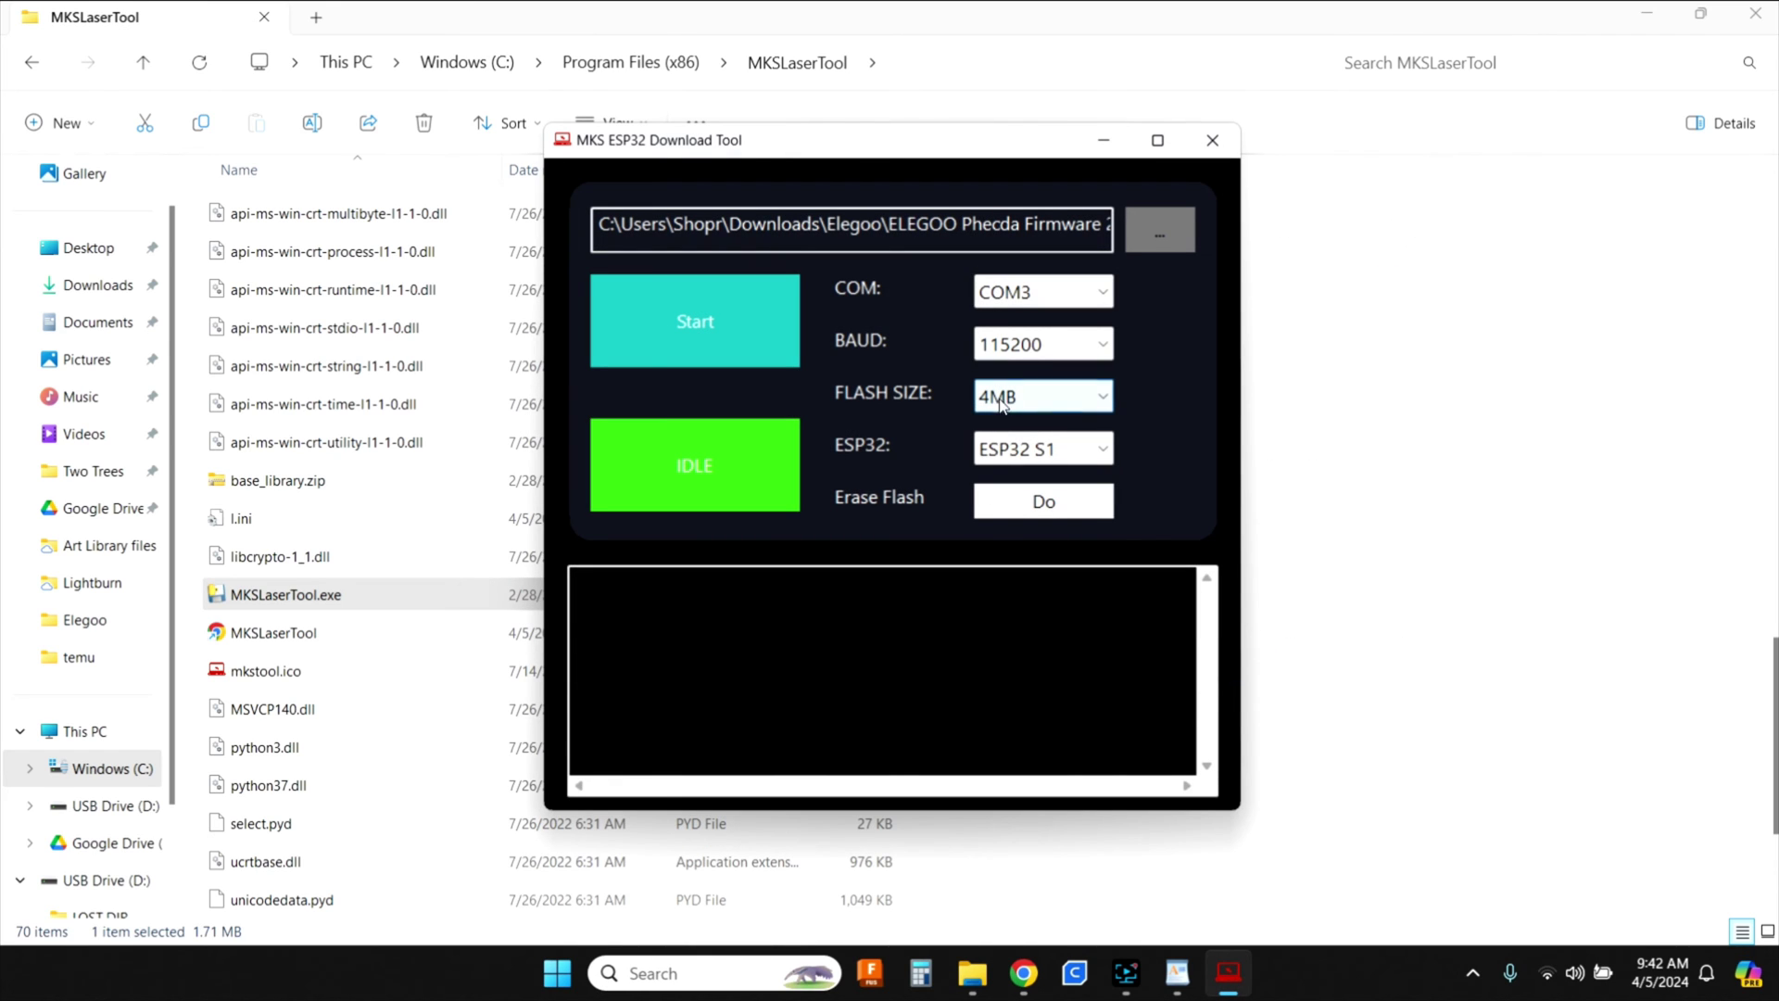
# Start flashing the touchscreen firmware, then switch to the WordPad upgrade guide while it writes
pyautogui.click(708, 332)
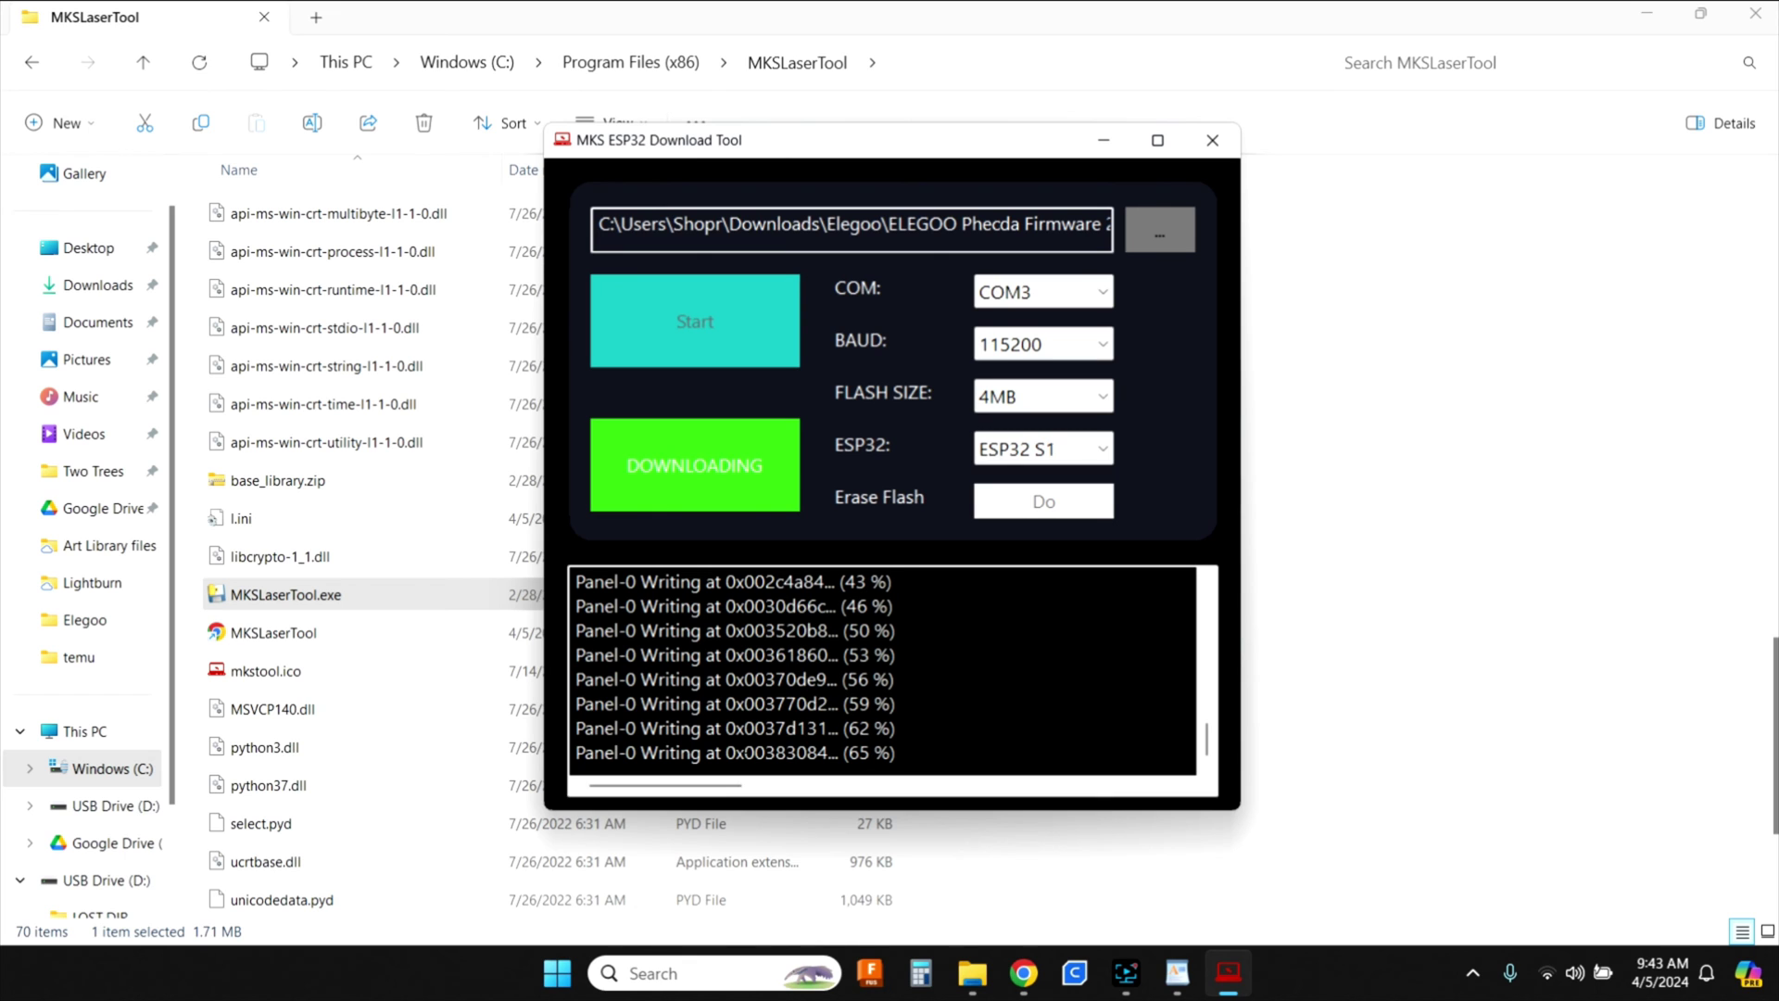
pyautogui.click(1177, 973)
# Read the guide's Update Touchscreen and Update Motherboard Firmware sections, then return to the download tool
pyautogui.scroll(-3, 944, 746)
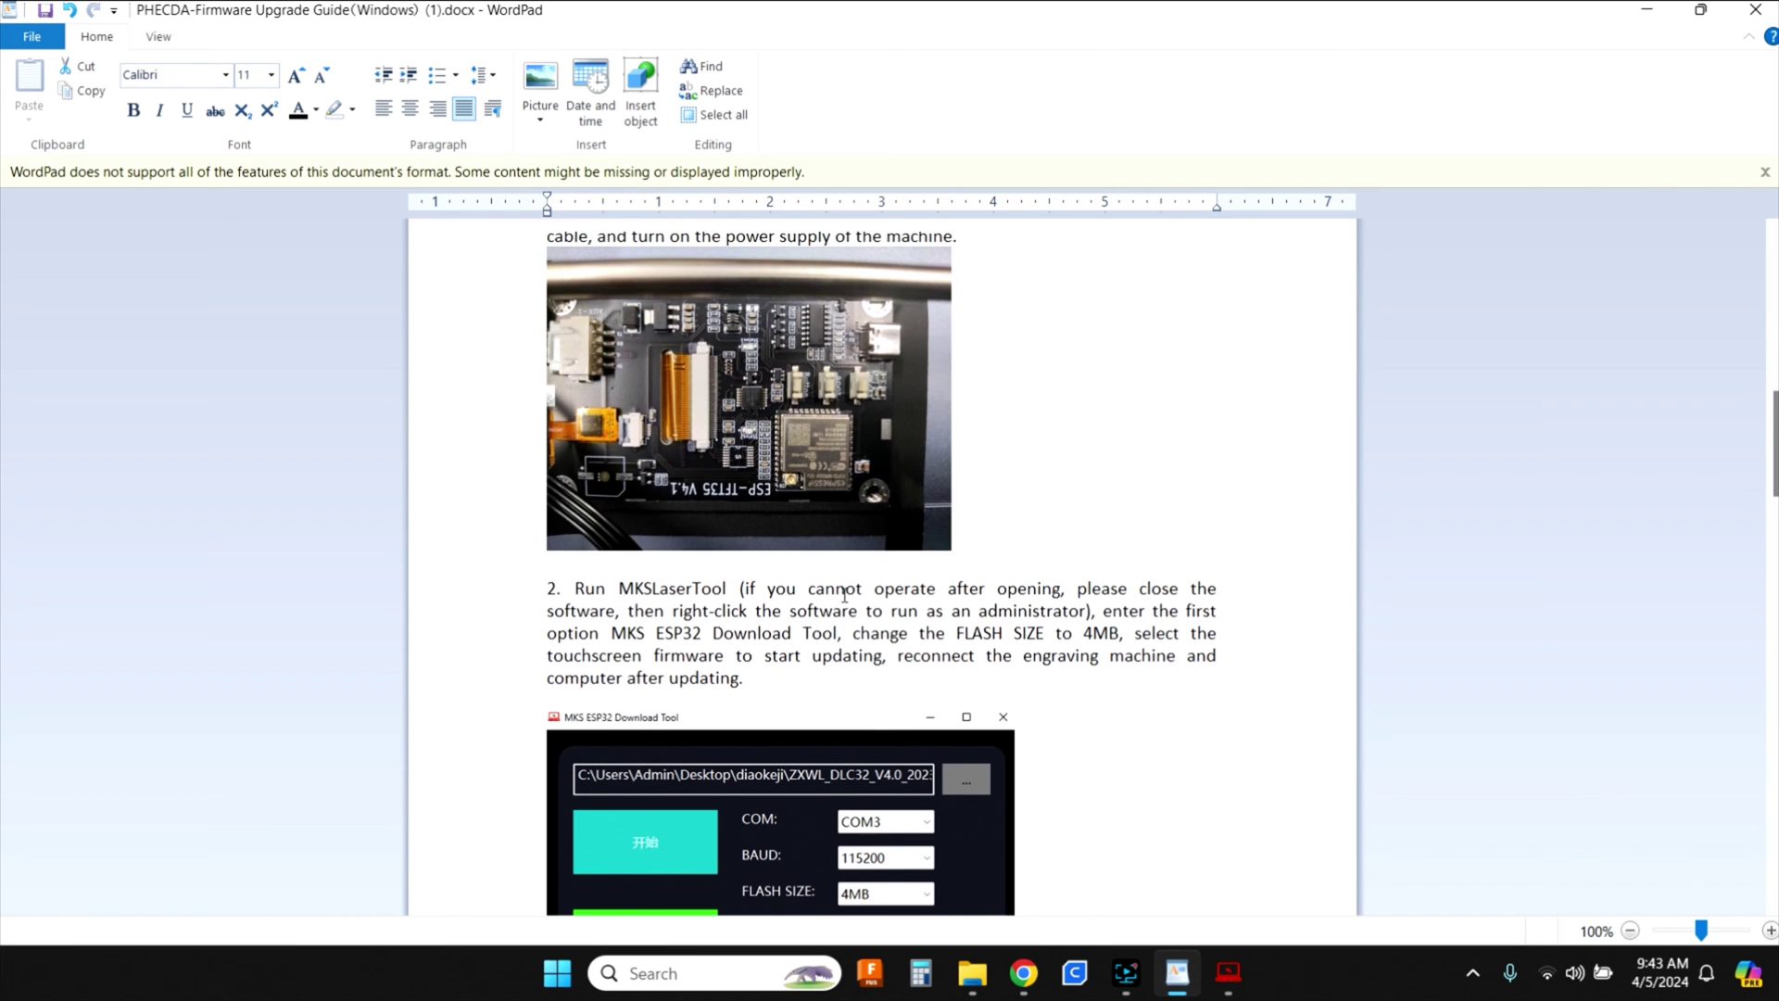
pyautogui.scroll(1, 844, 593)
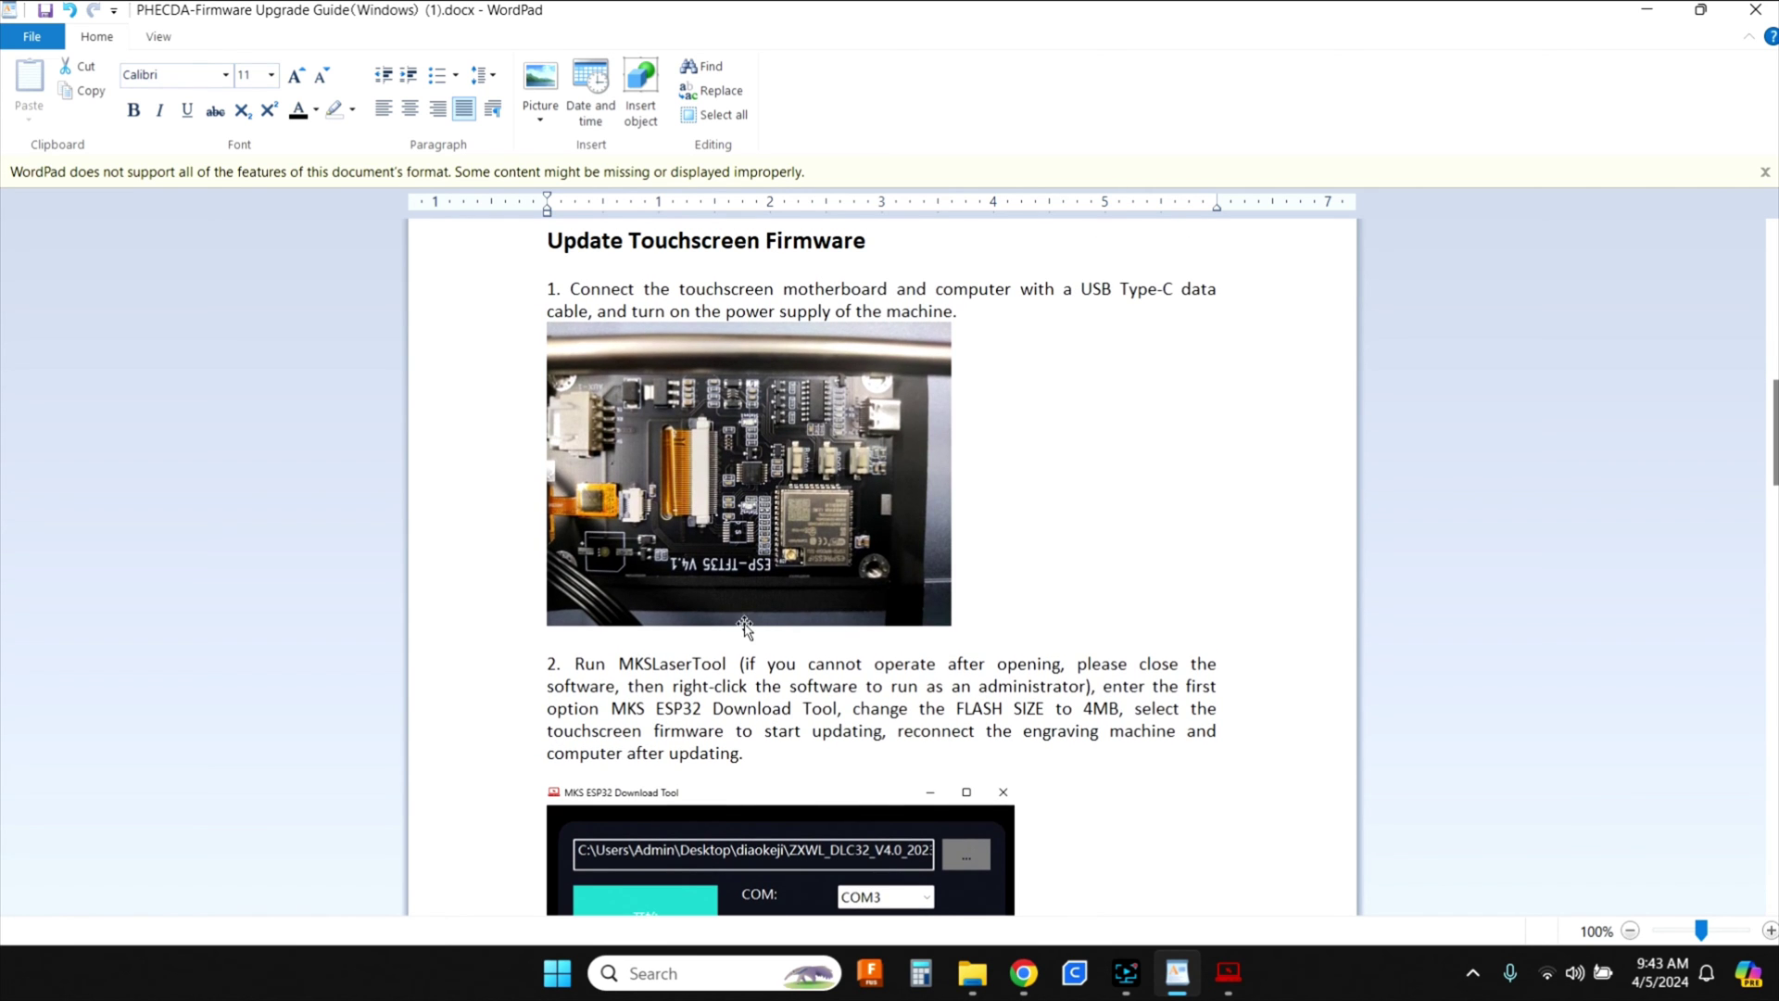
pyautogui.scroll(-5, 745, 627)
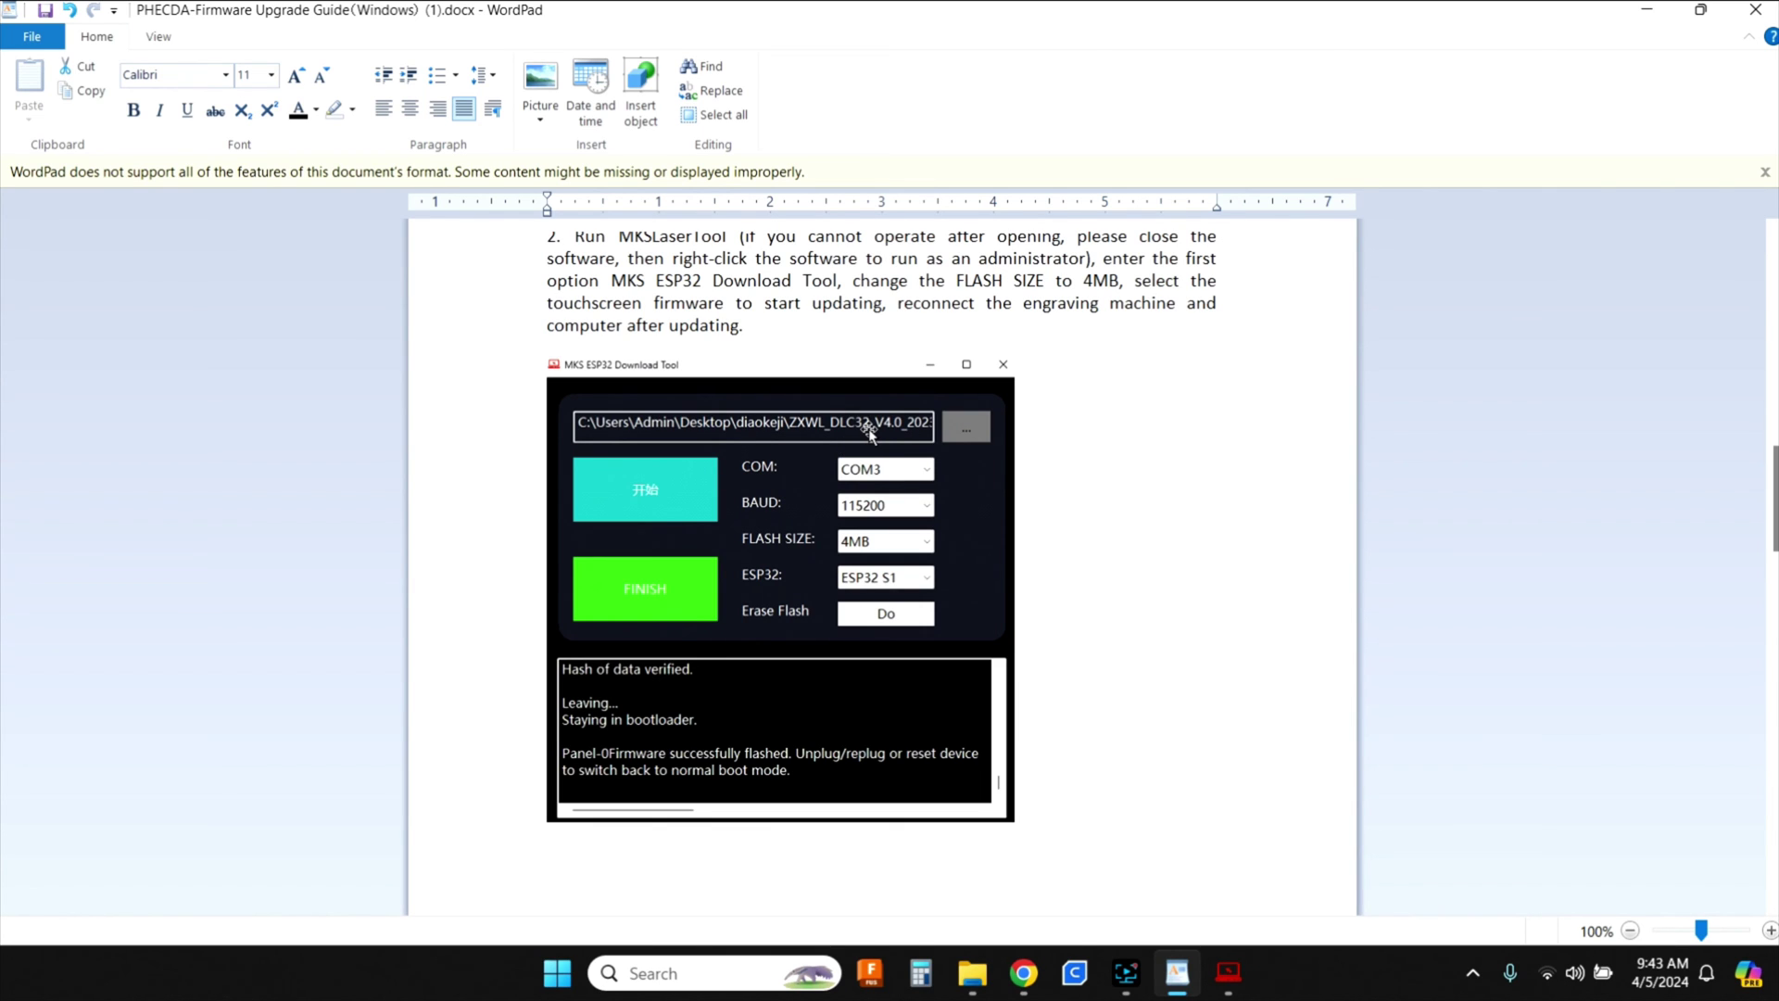
pyautogui.scroll(4, 912, 450)
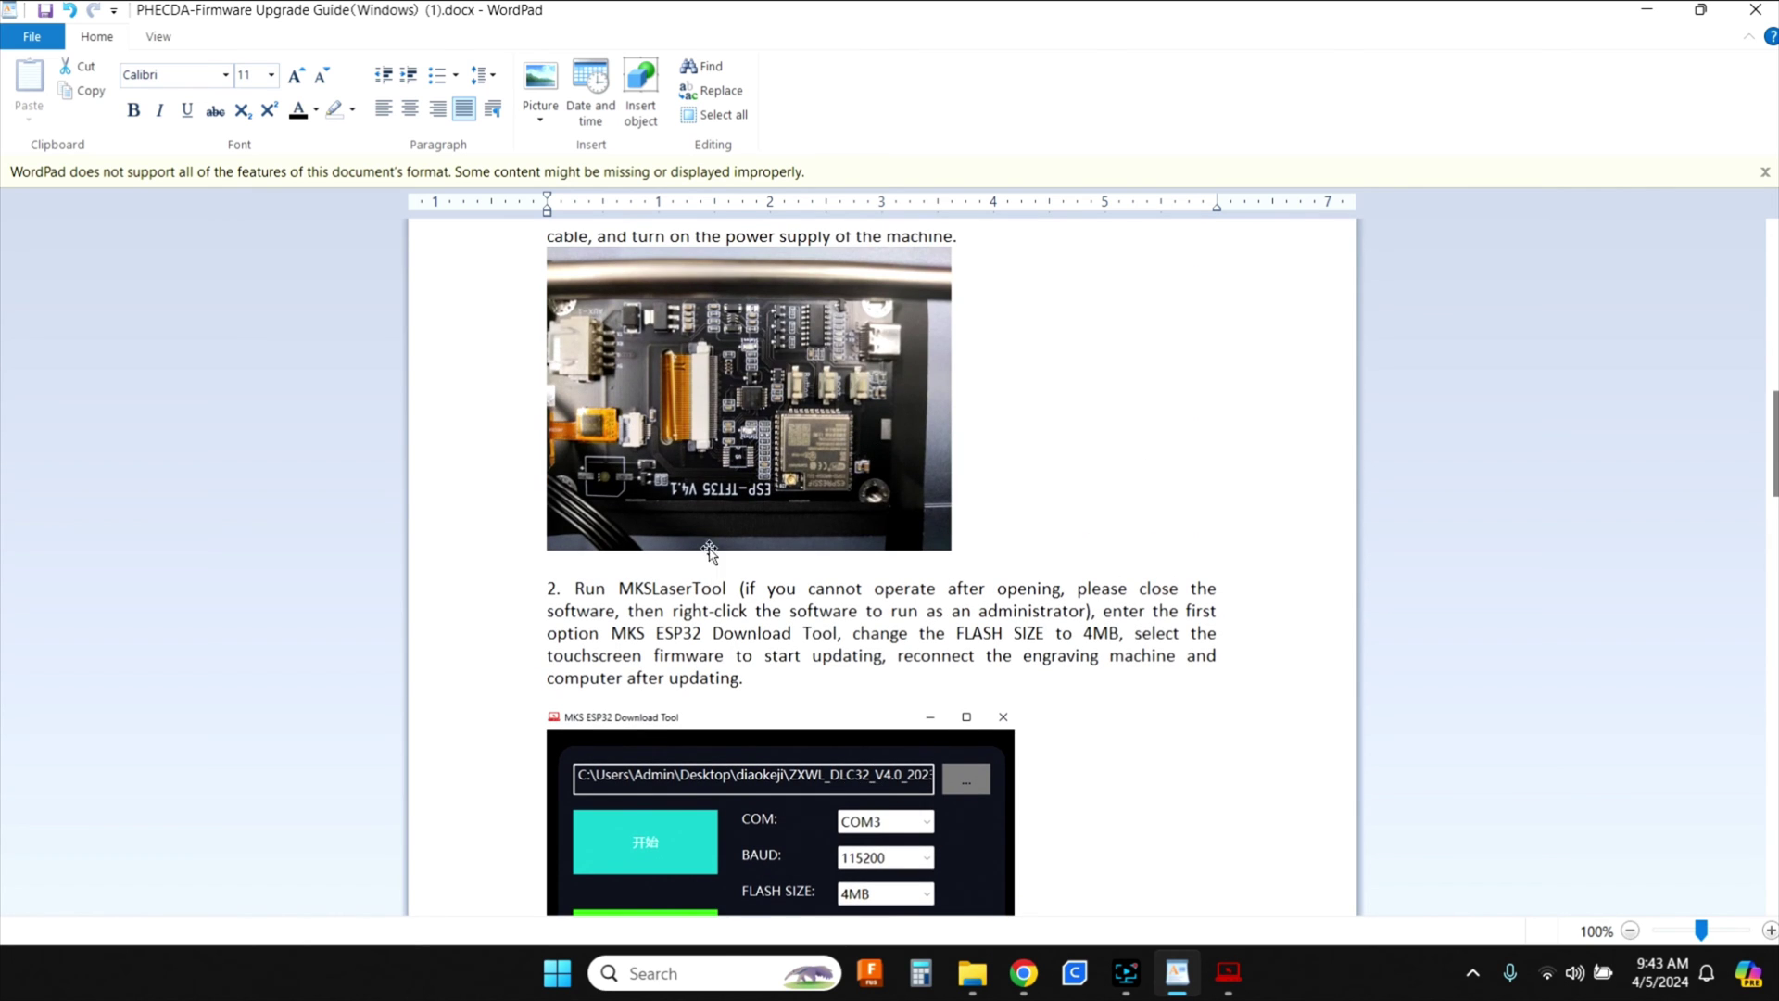
pyautogui.scroll(2, 709, 552)
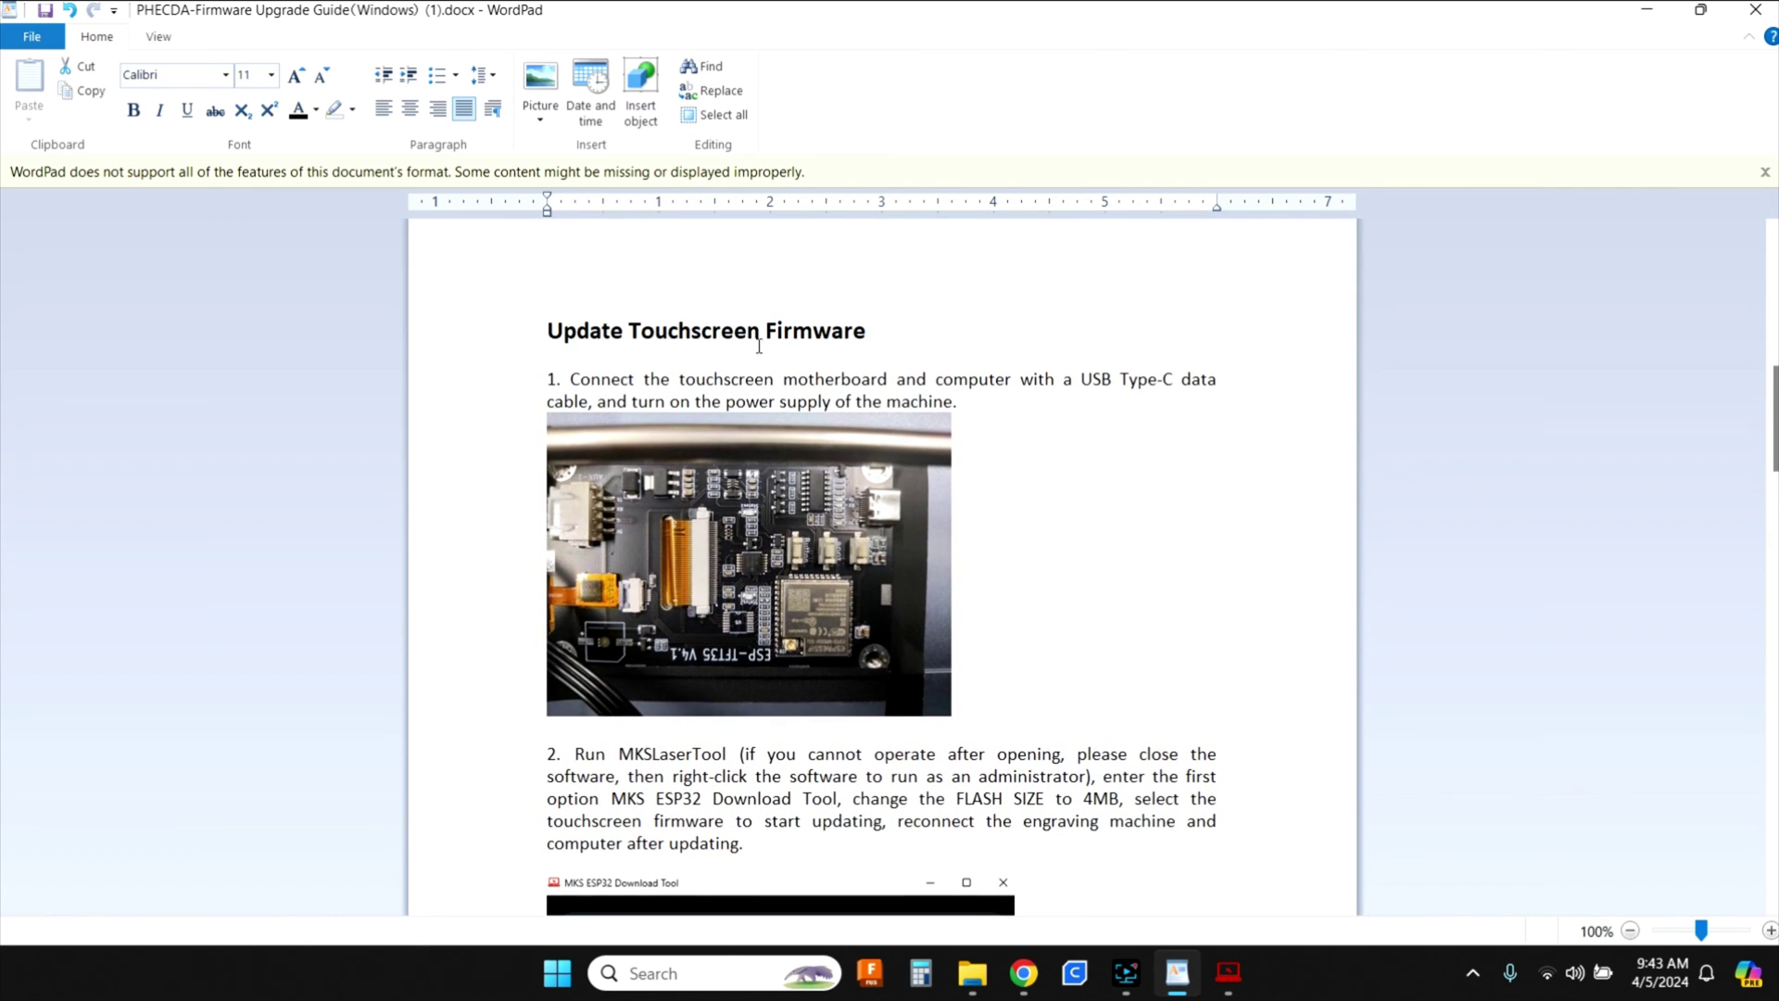
pyautogui.scroll(-15, 759, 345)
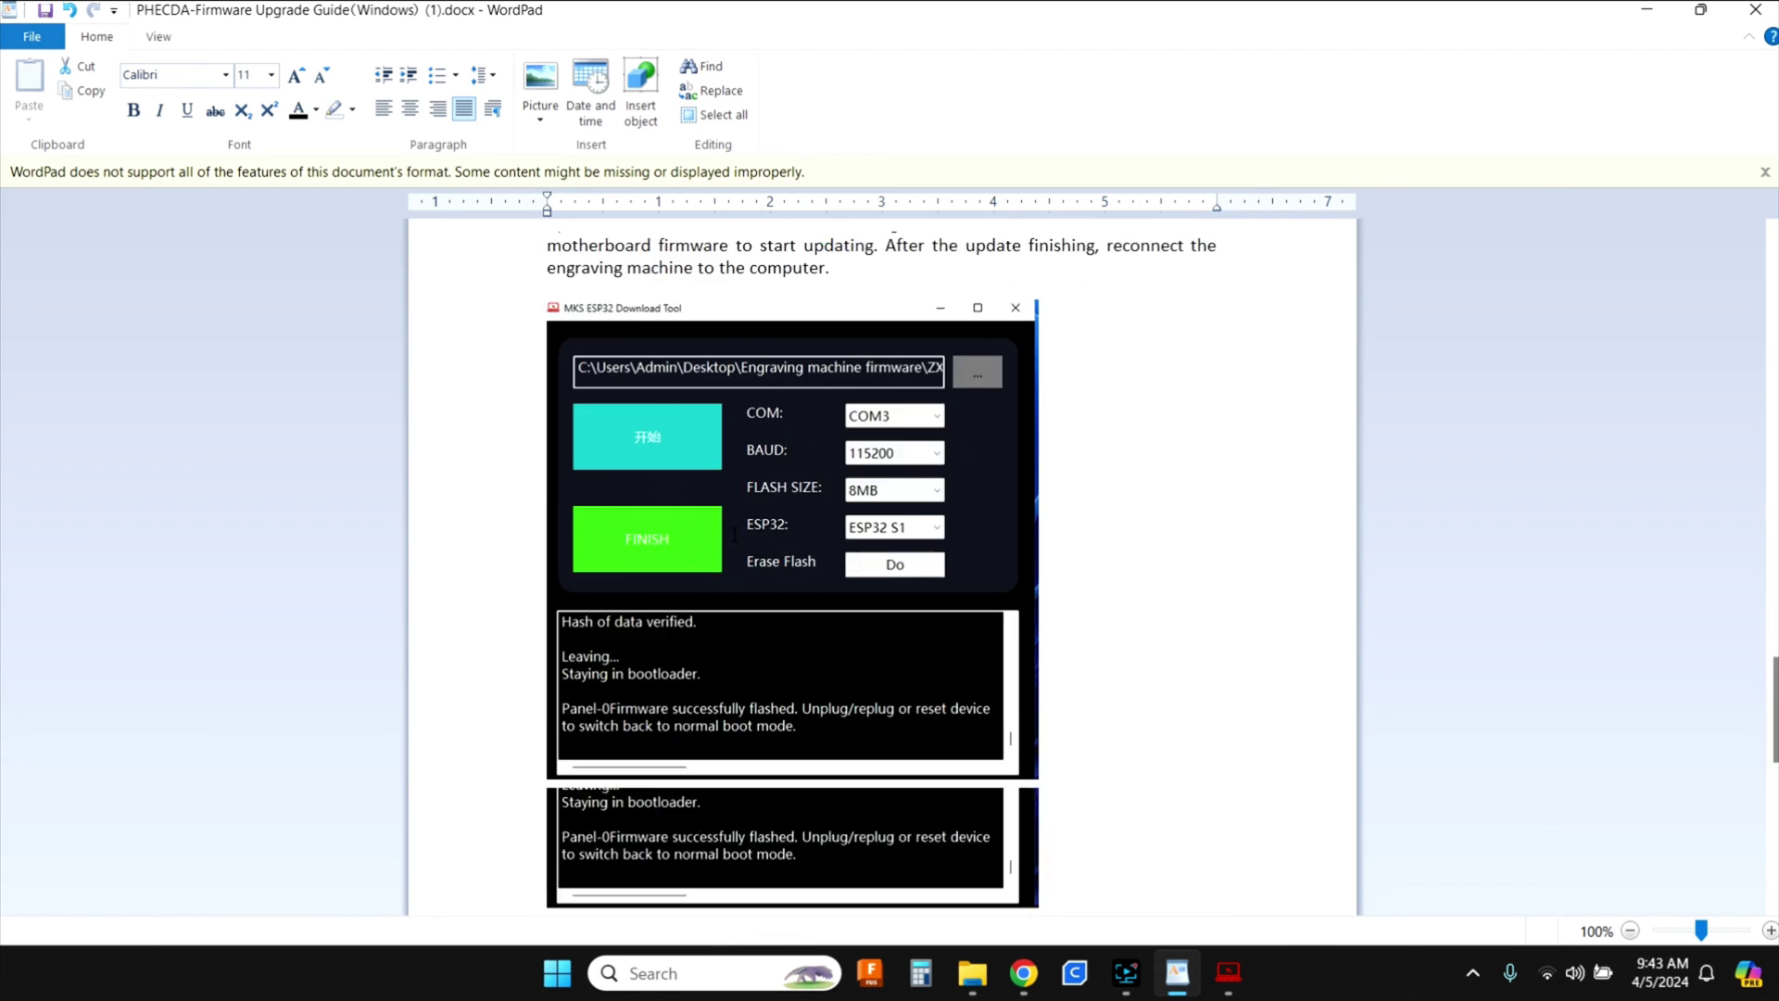
pyautogui.scroll(5, 734, 535)
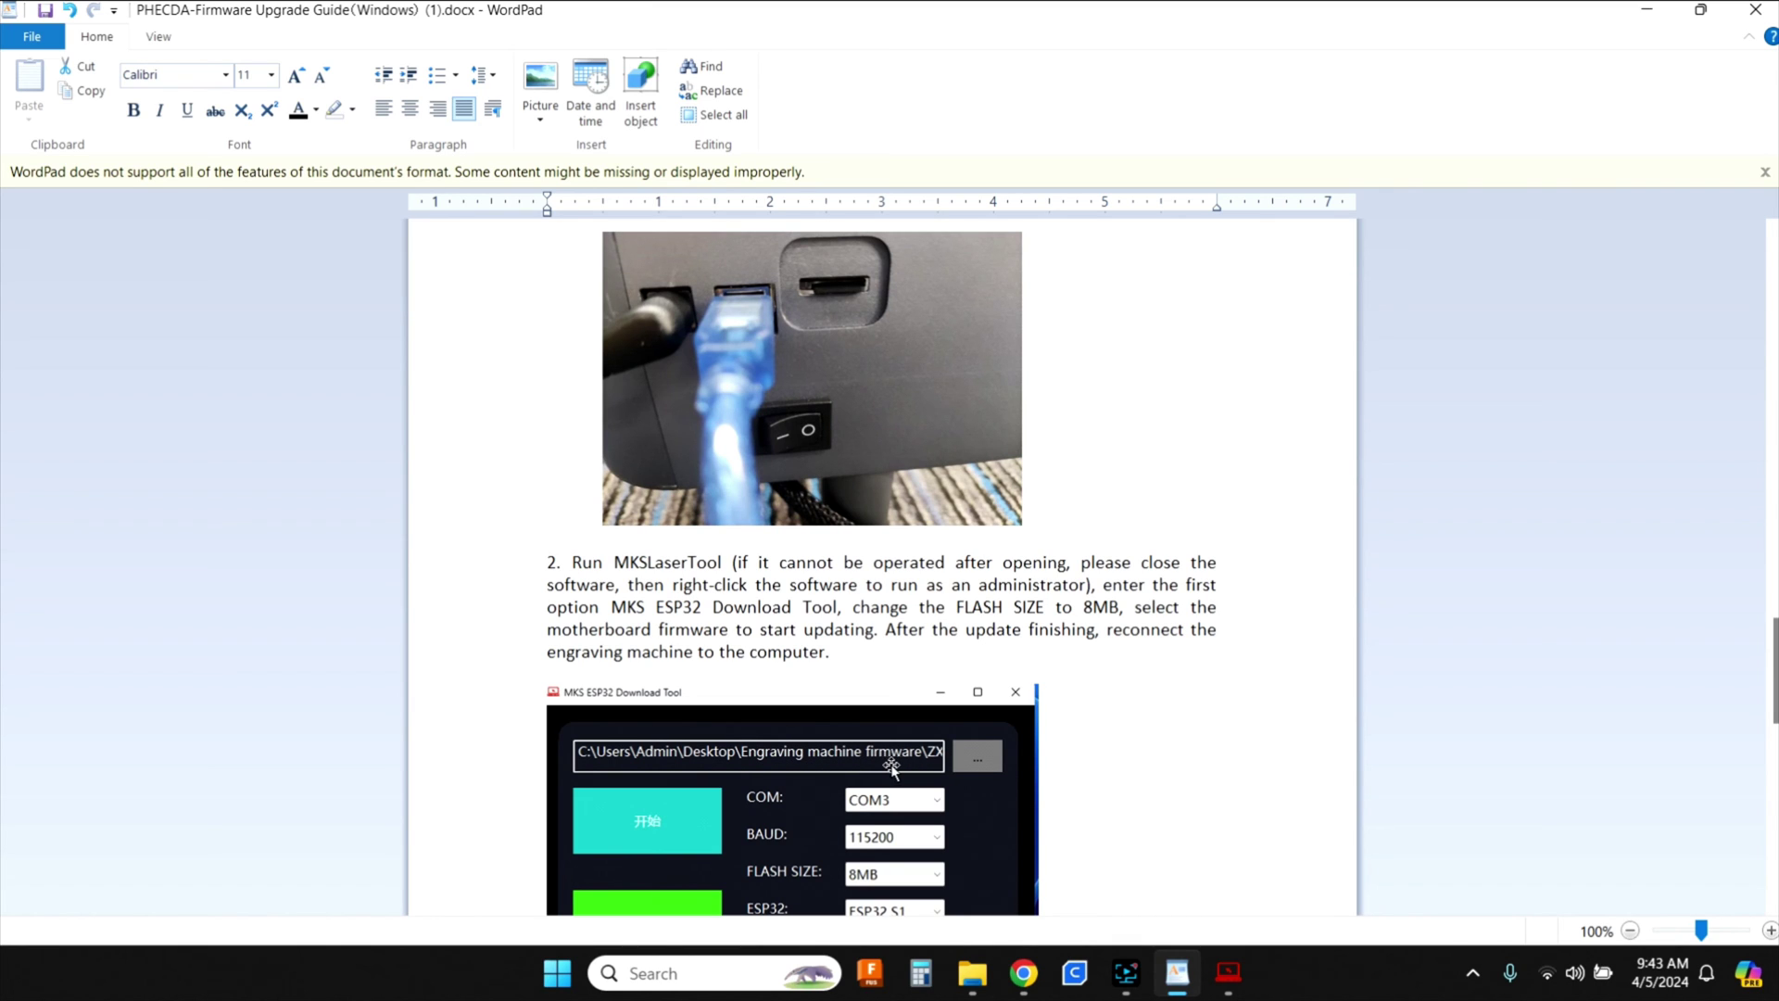
pyautogui.scroll(4, 875, 769)
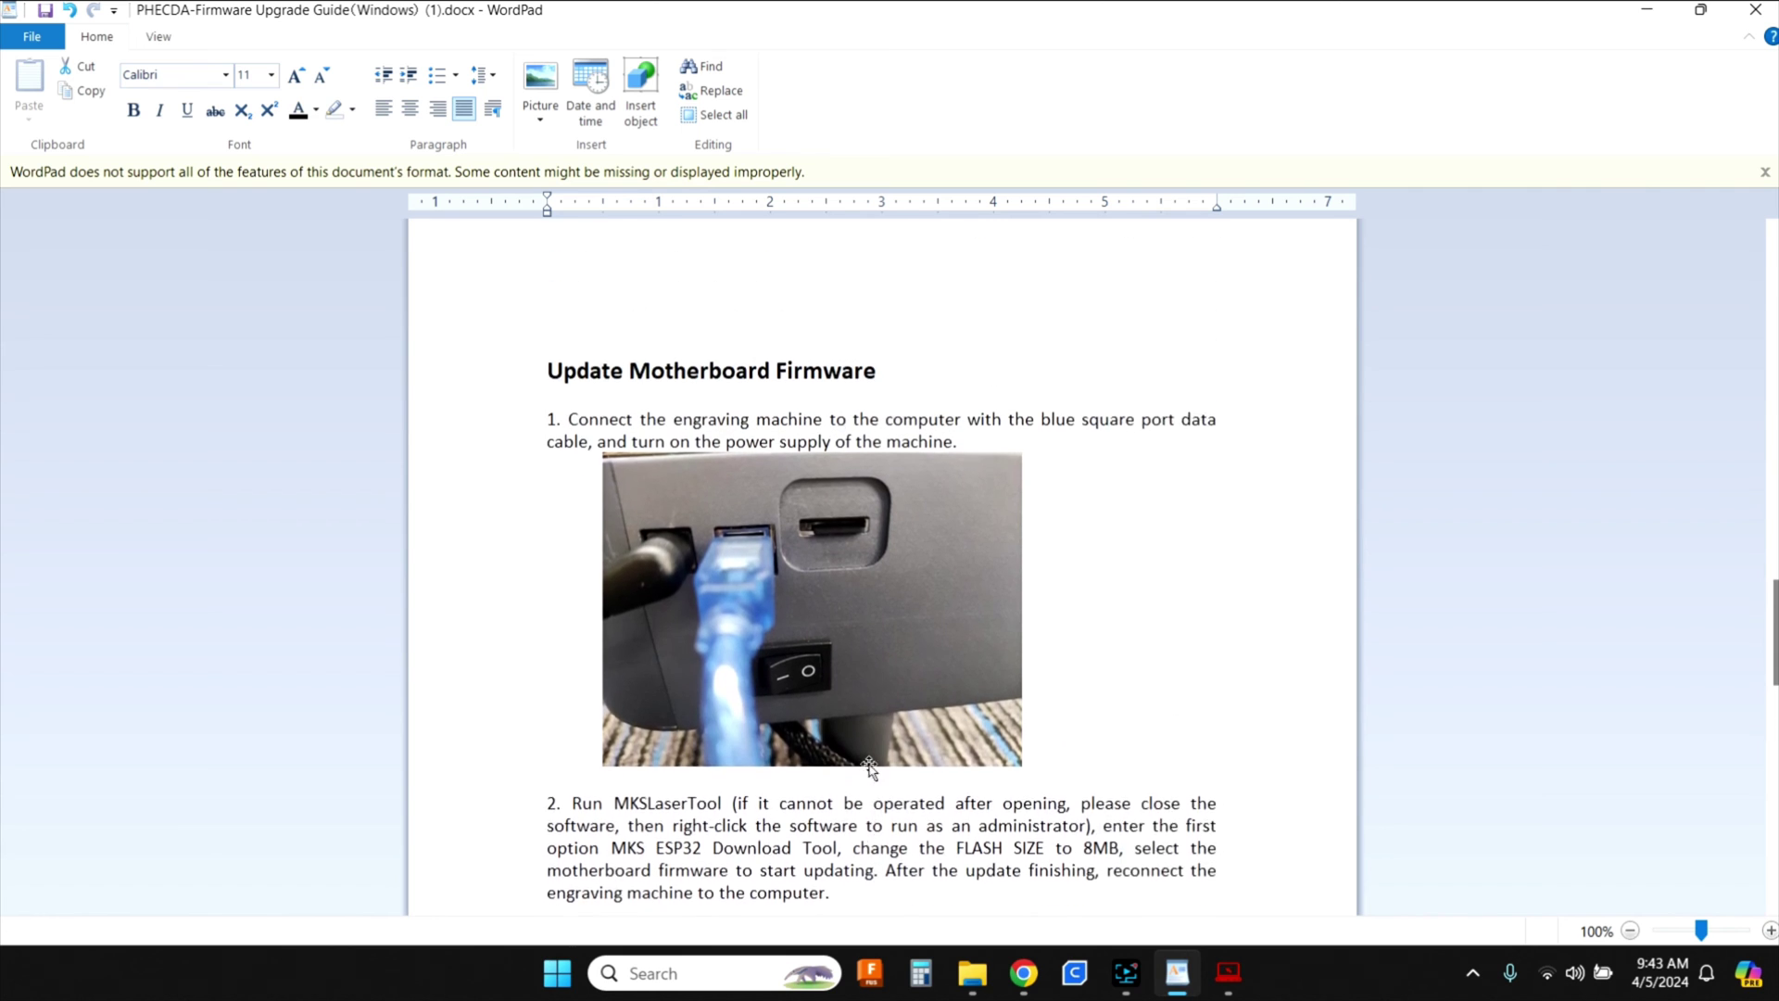
pyautogui.scroll(2, 871, 769)
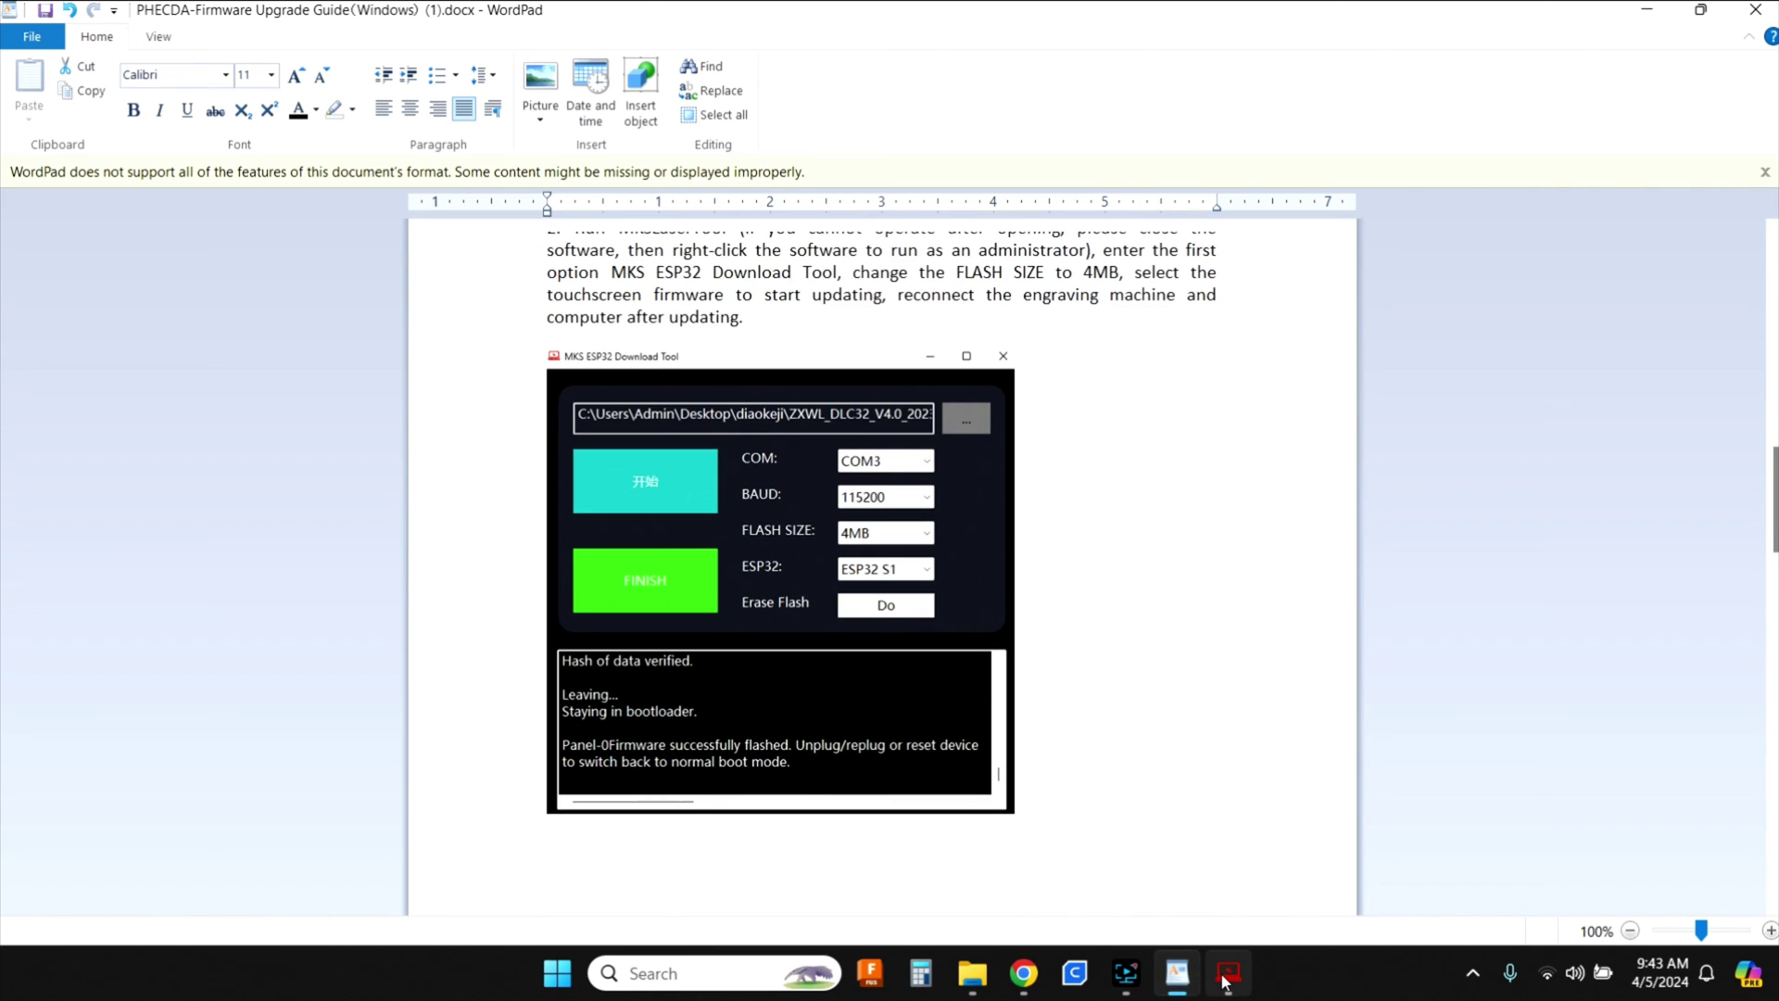
pyautogui.click(1226, 973)
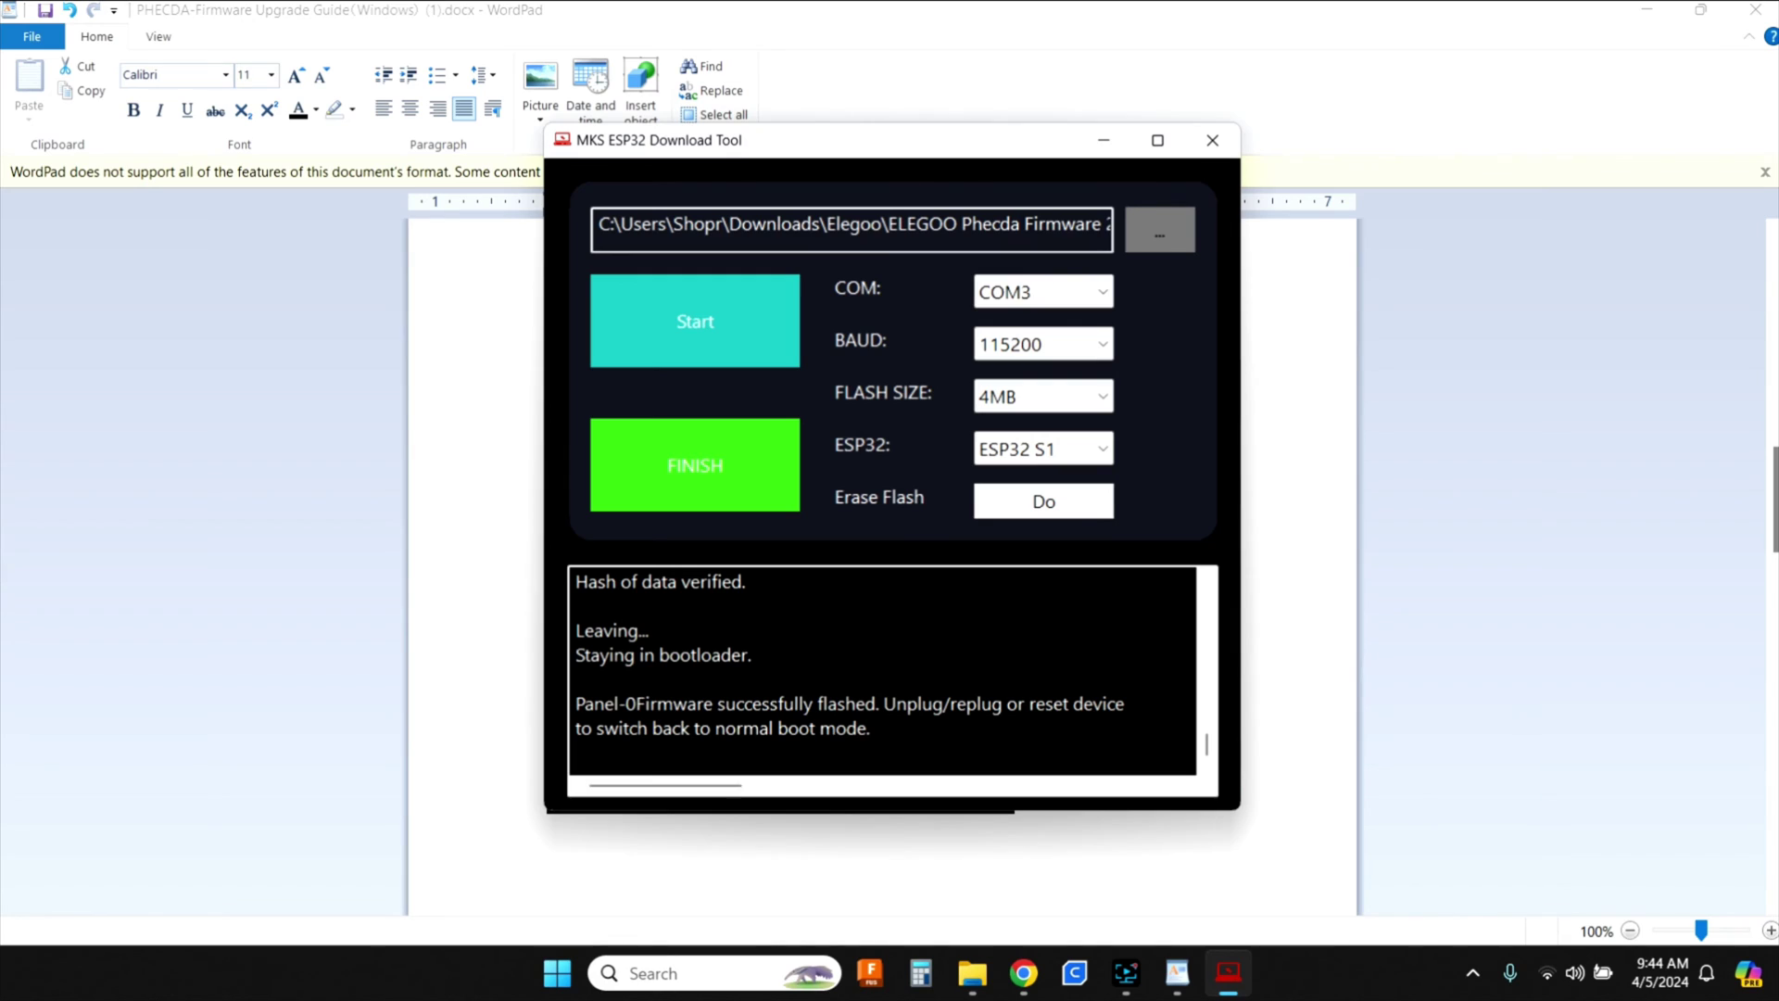
# Change flash size to 8MB, keep port COM3, and load Phecda_DLC32 V1.0_V1.0.2_20240222.bin
pyautogui.click(1103, 399)
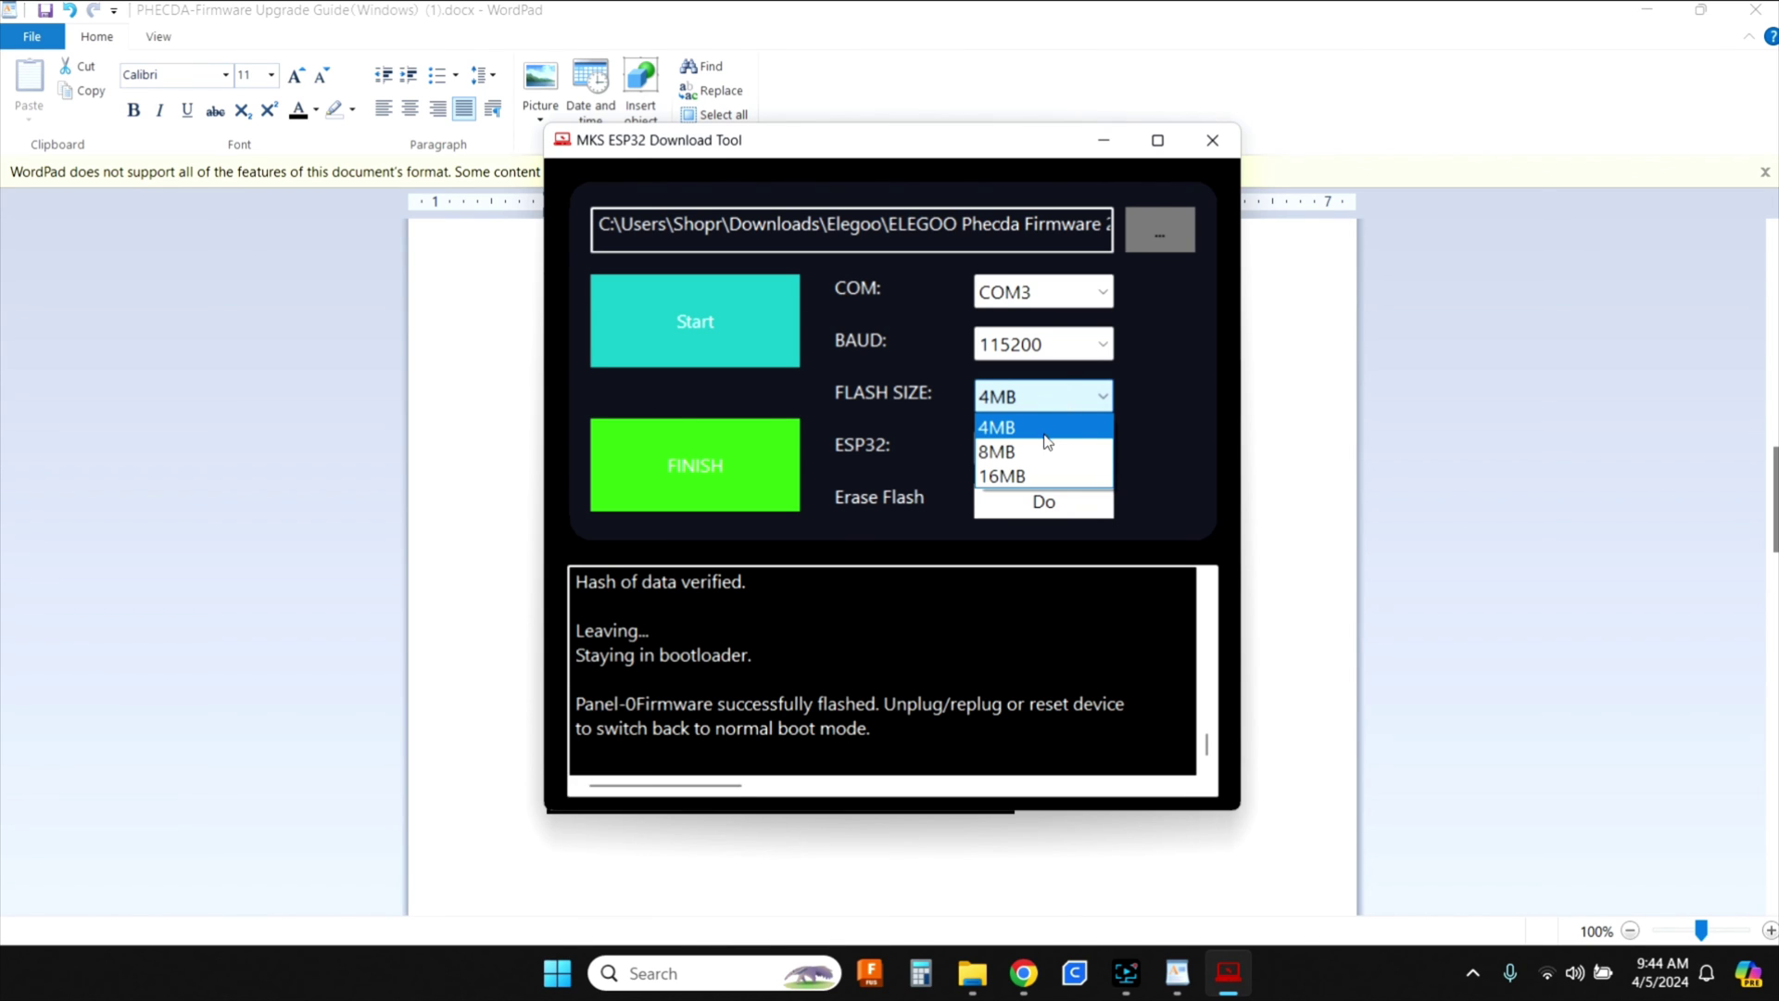
pyautogui.click(1000, 452)
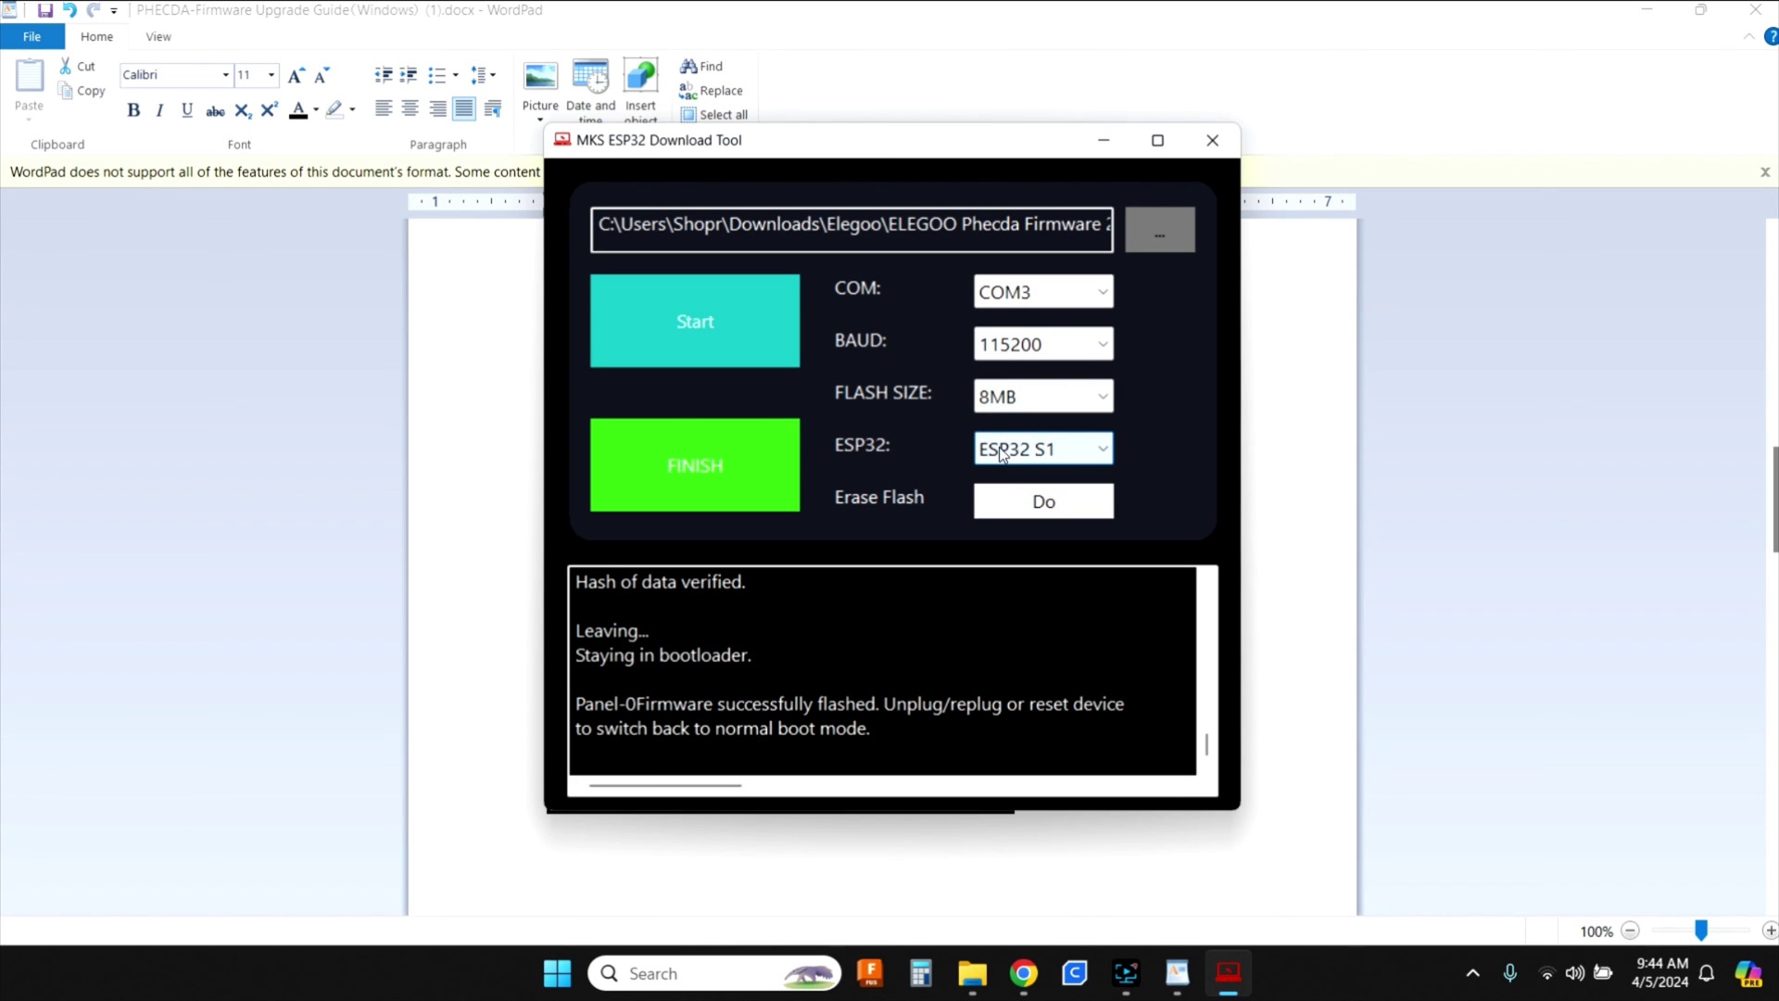
pyautogui.click(1105, 294)
pyautogui.click(1065, 320)
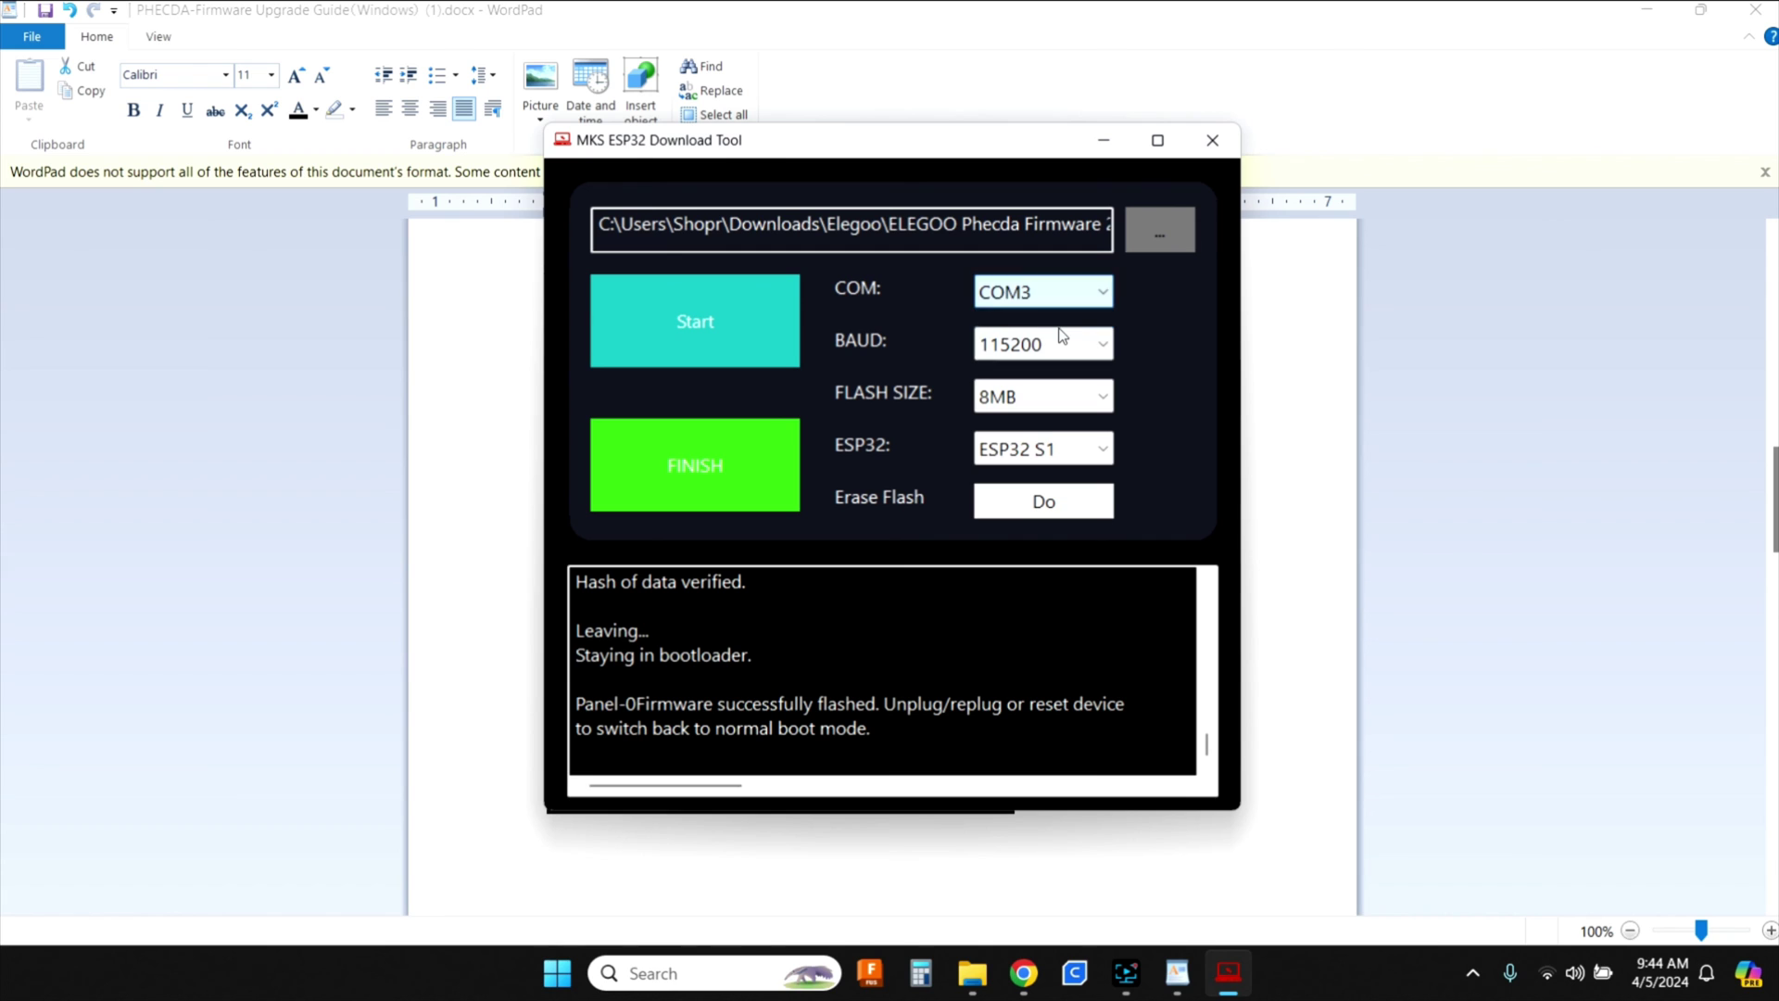
pyautogui.click(1161, 237)
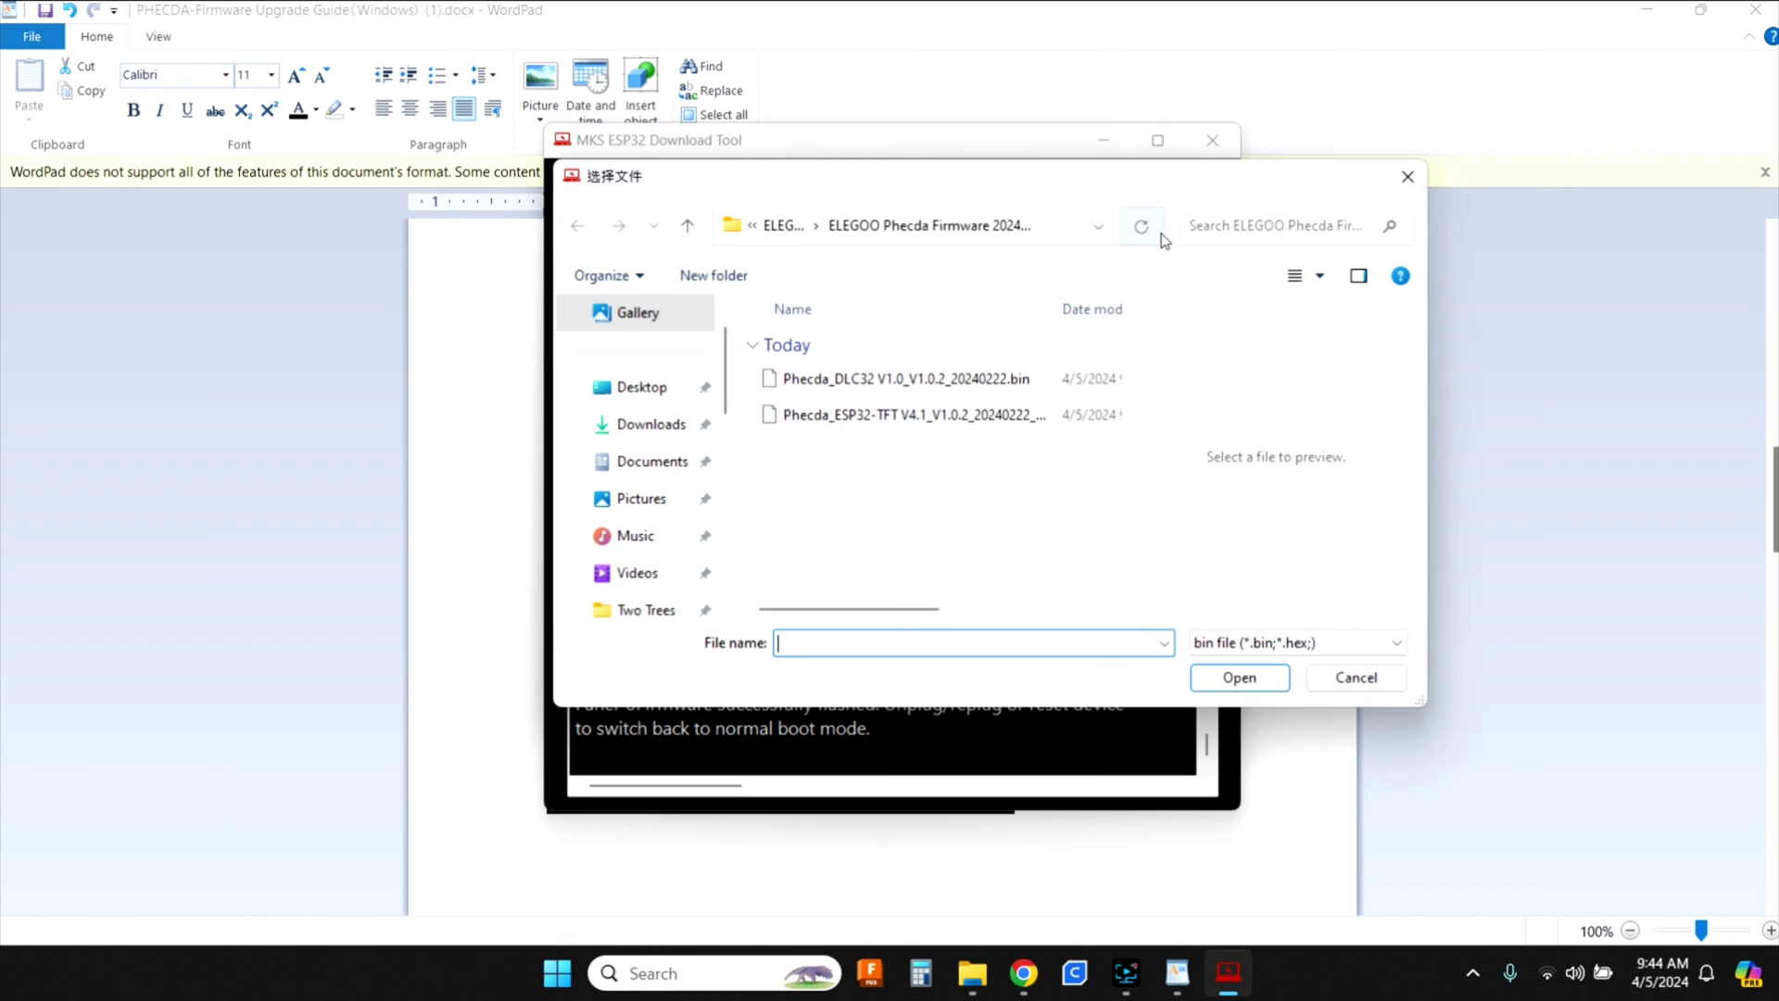
pyautogui.click(857, 382)
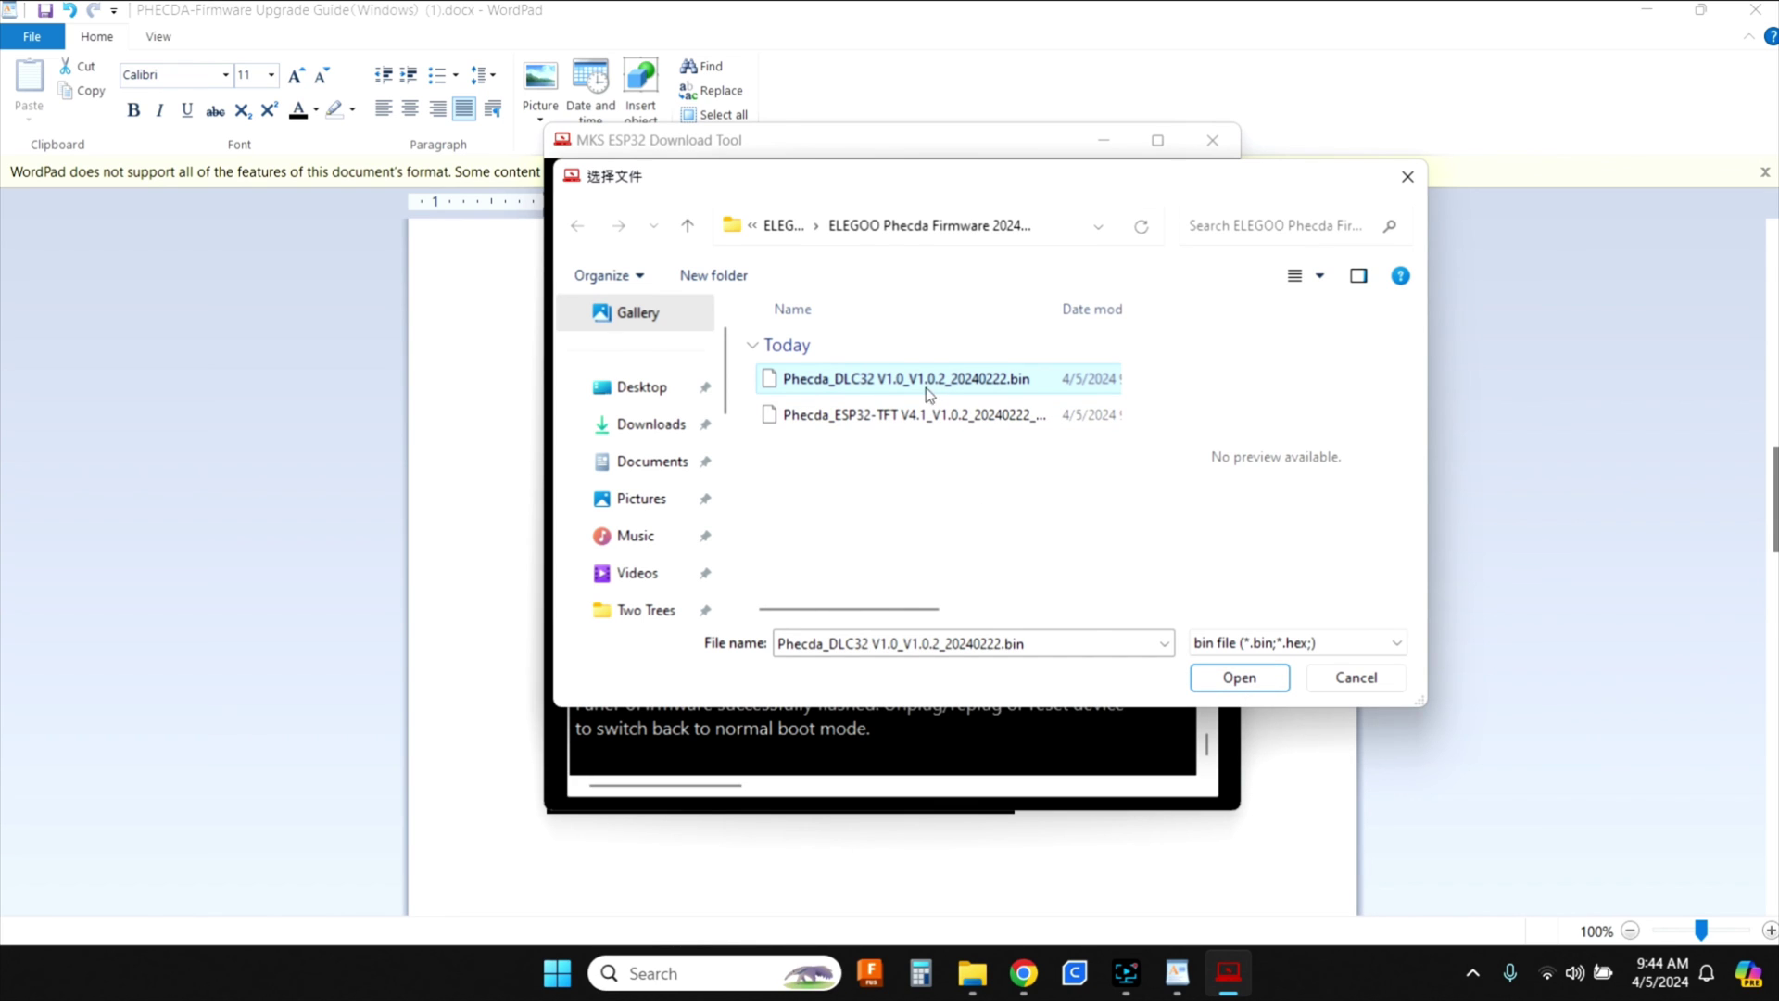
pyautogui.click(1260, 679)
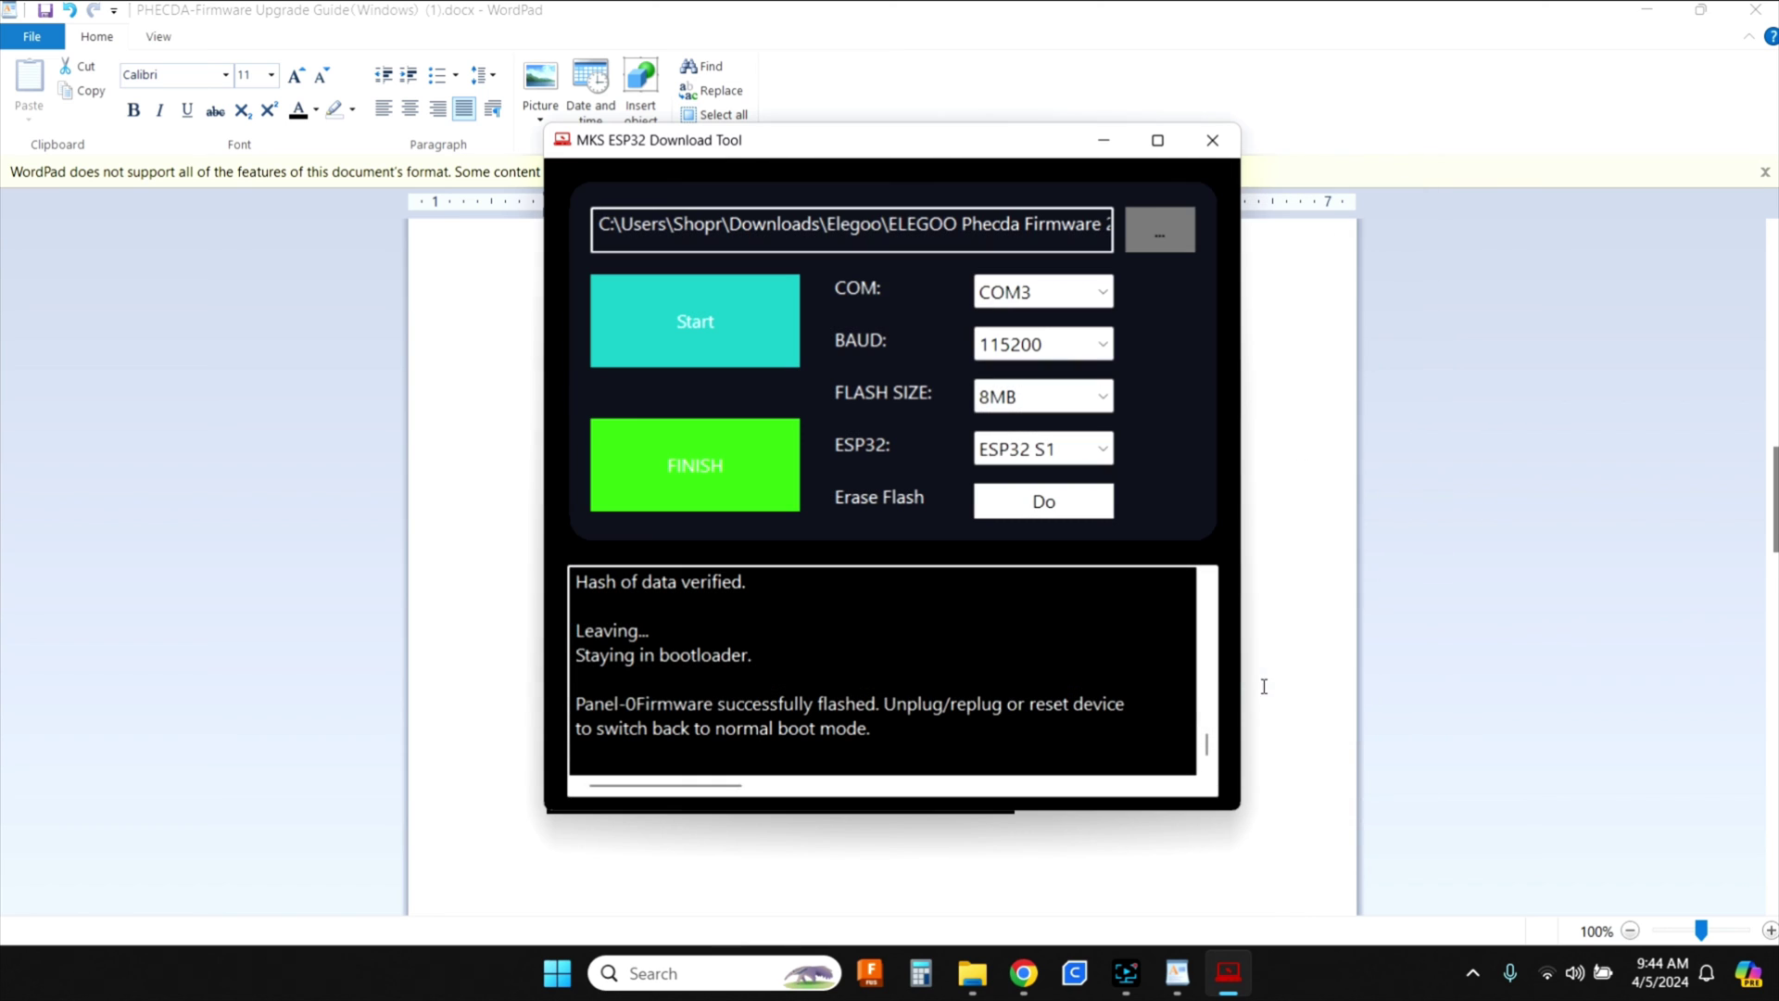
# Start flashing the DLC32 mainboard firmware and let it run until FINISH
pyautogui.click(747, 317)
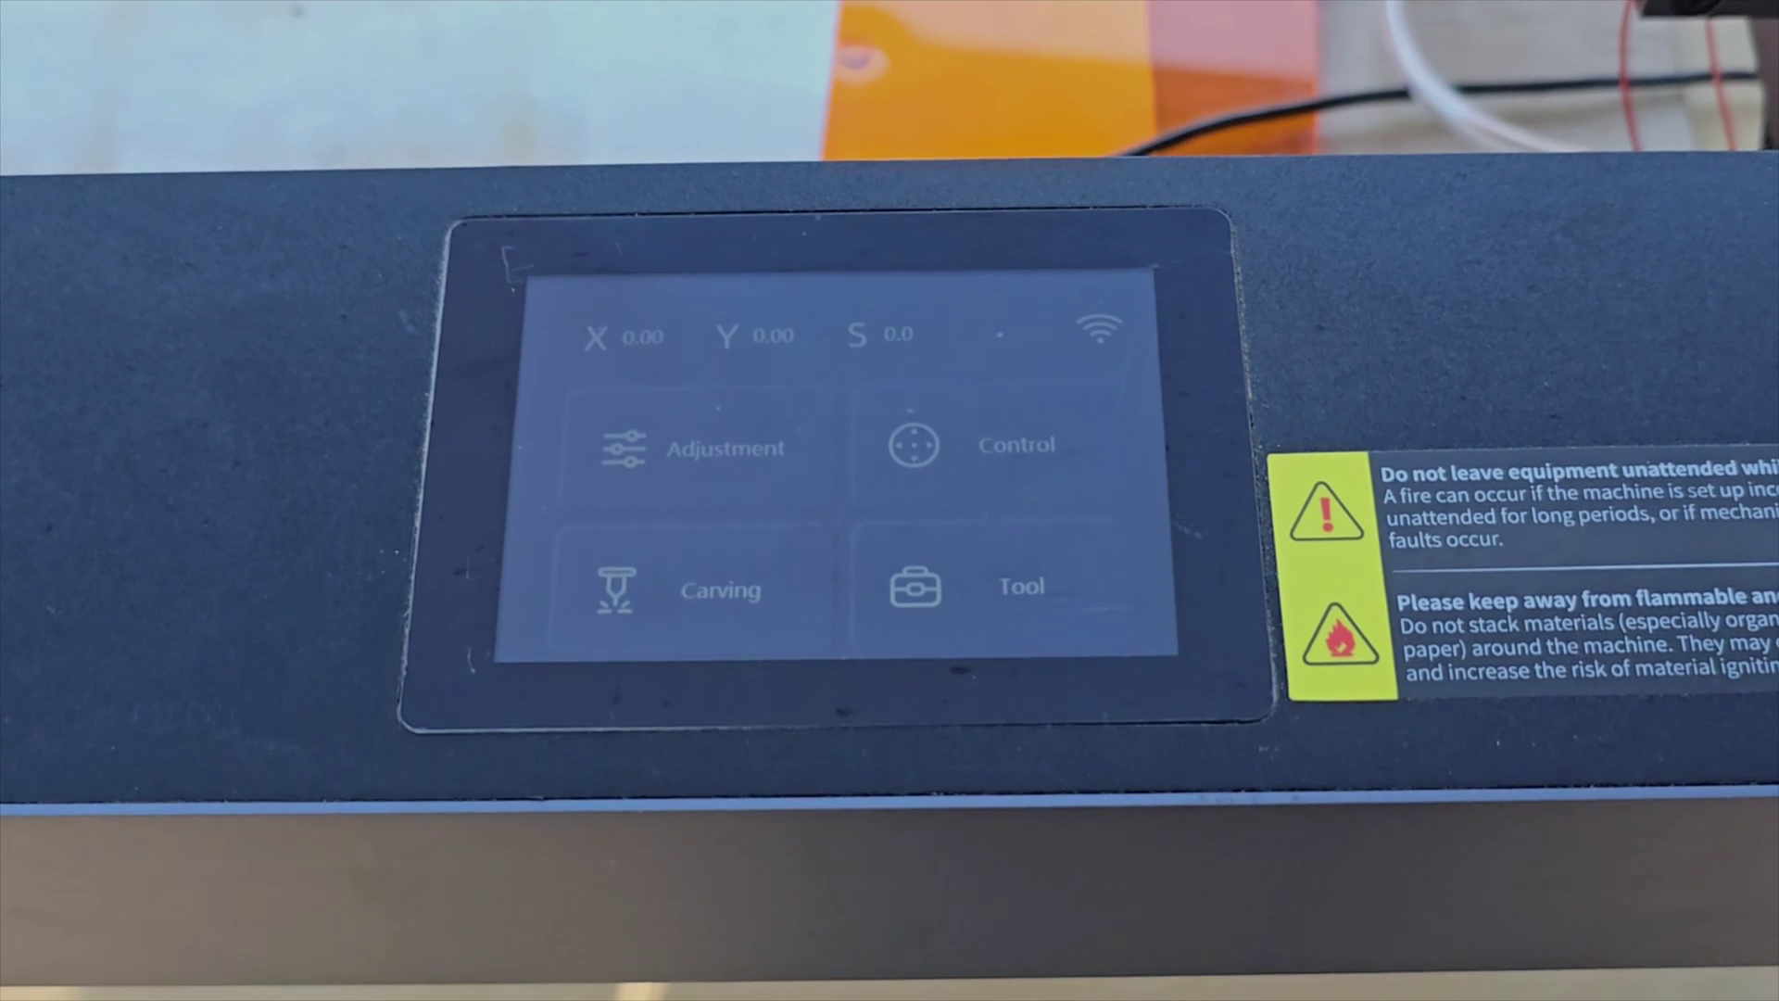
pyautogui.click(1019, 555)
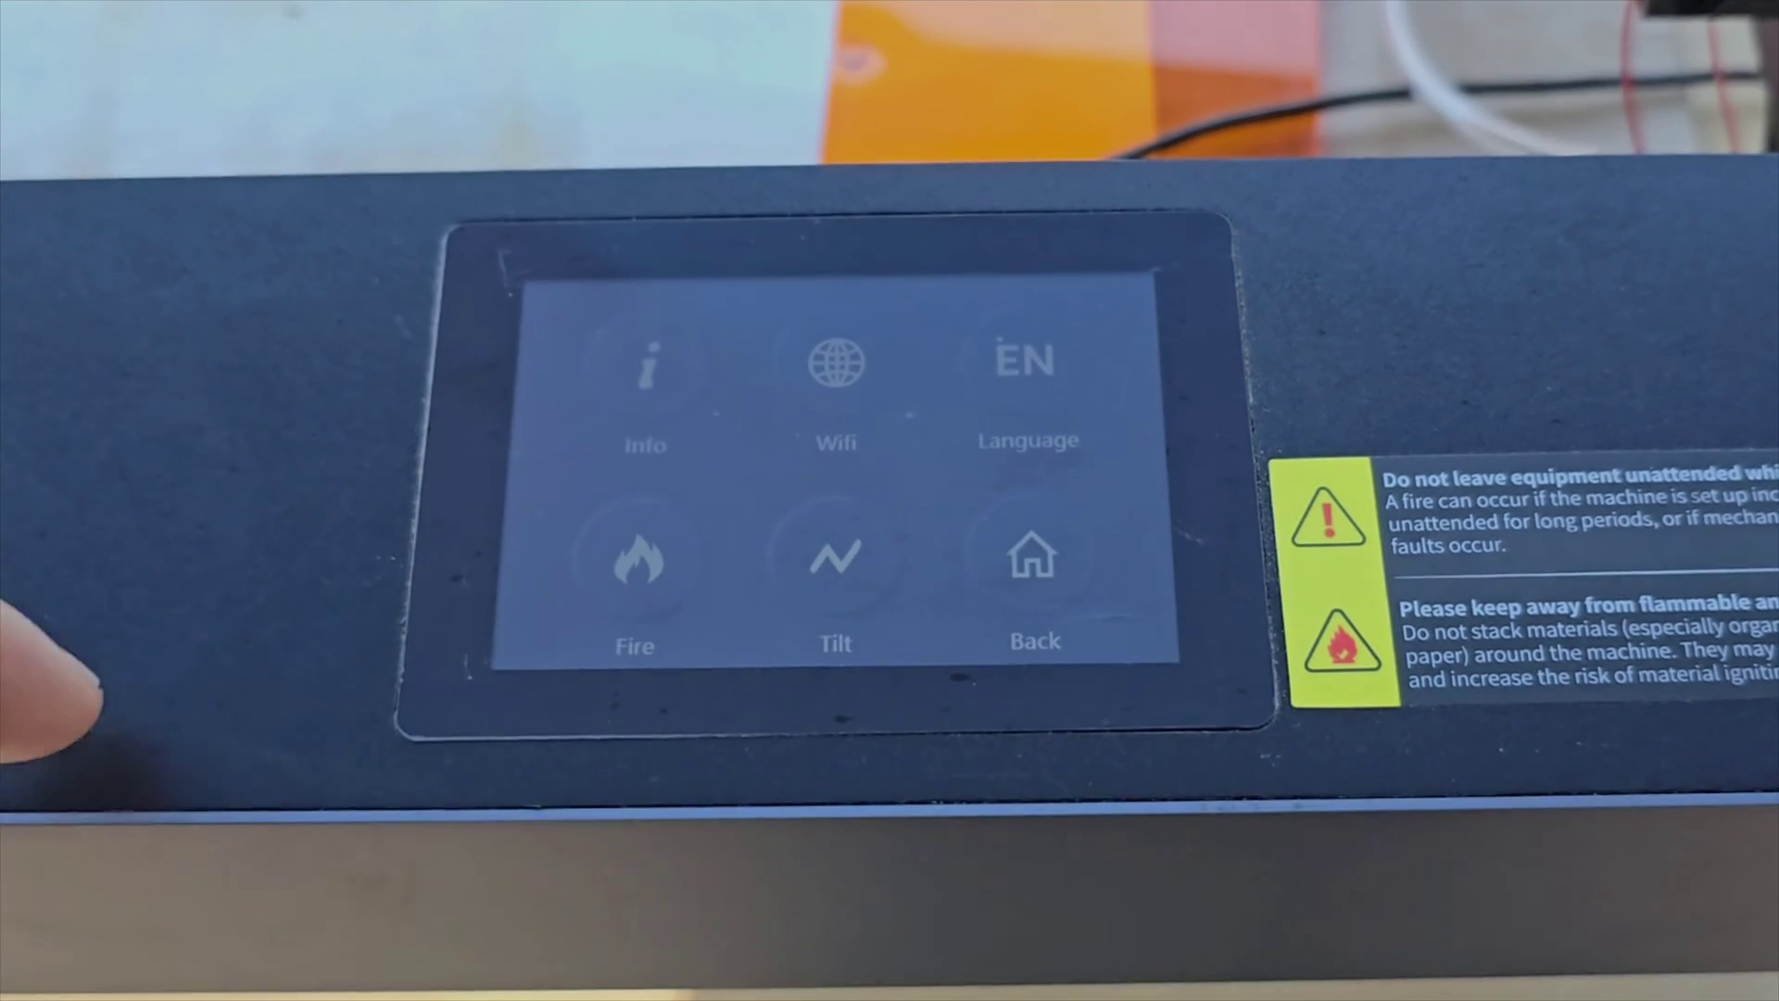
pyautogui.click(615, 349)
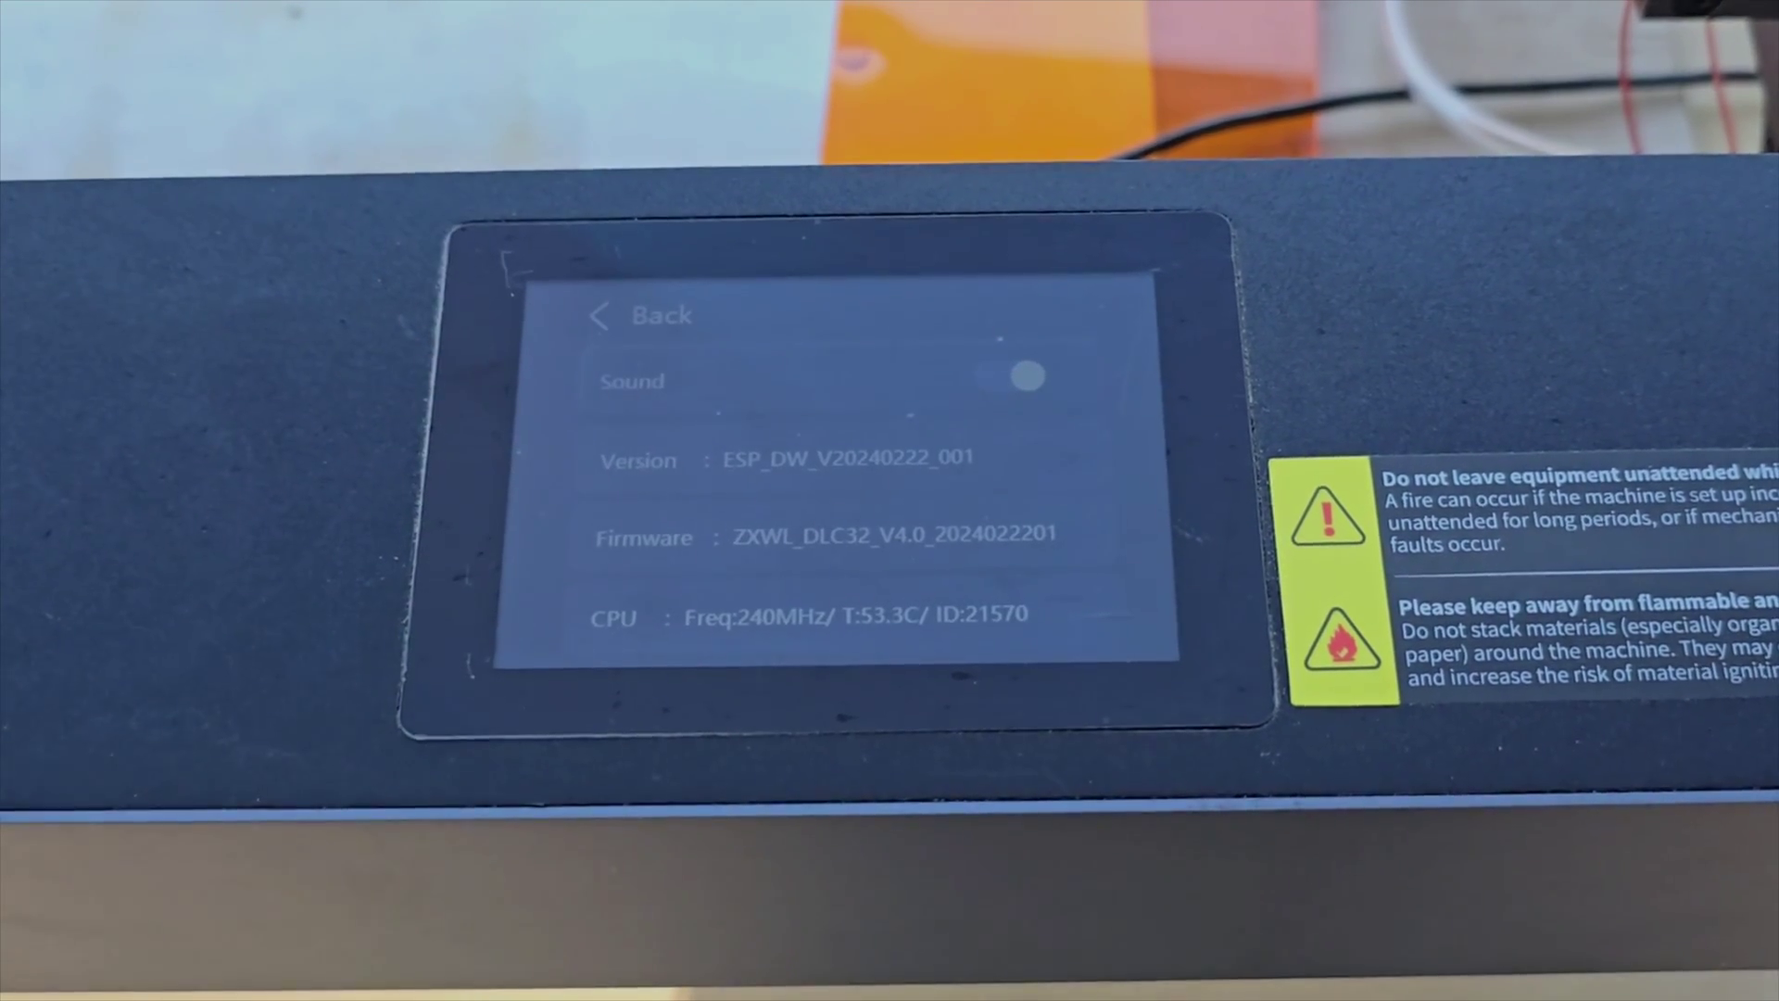